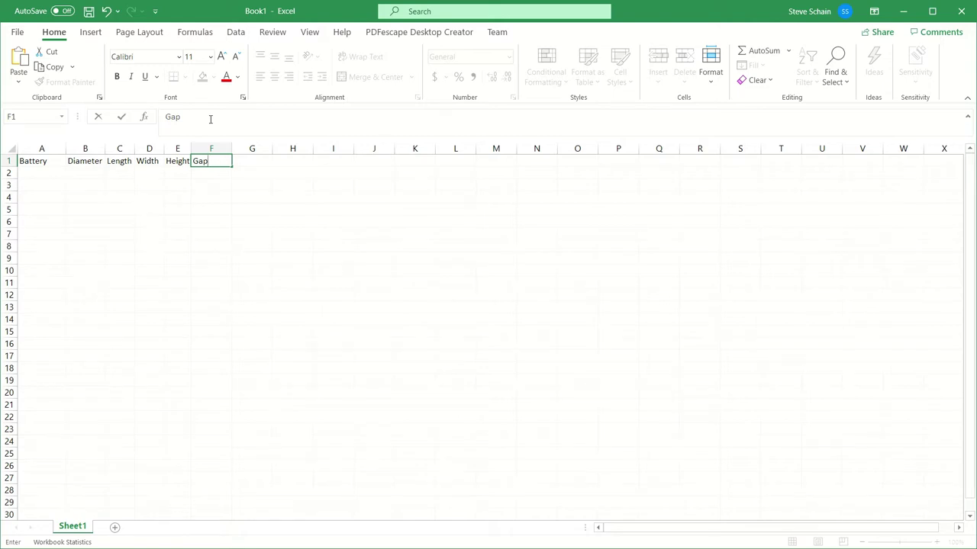
- Enter the AAA battery in row 2 with diameter 10.5mm, height 44.5 and gap 0.8
{"action": "left_click", "coordinate": [30, 175]}
{"action": "type", "text": "AAA"}
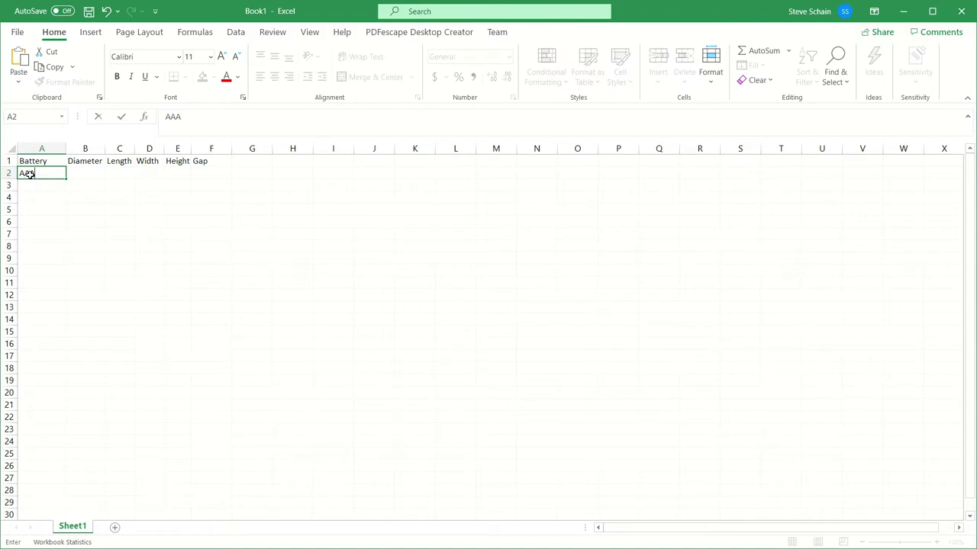
{"action": "key", "text": "Tab"}
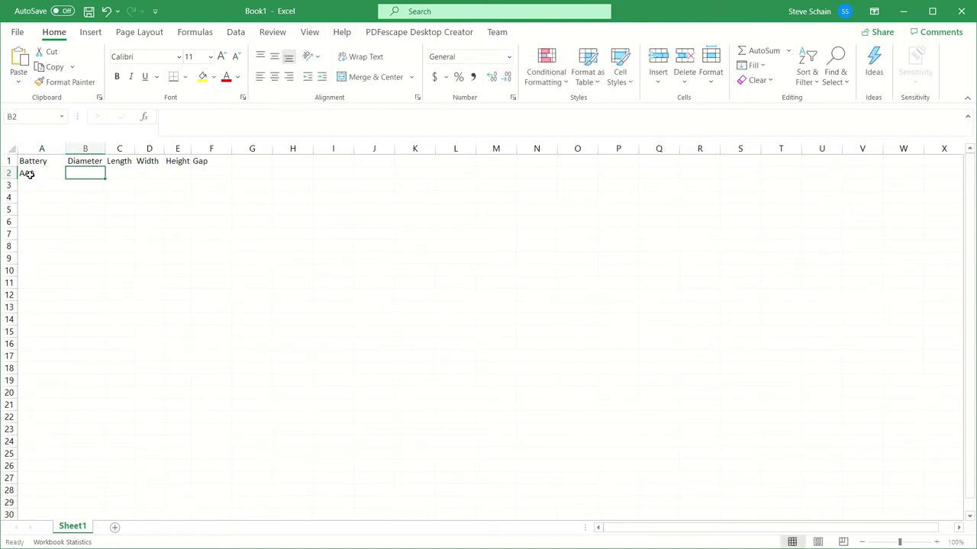
{"action": "type", "text": "10.5mm"}
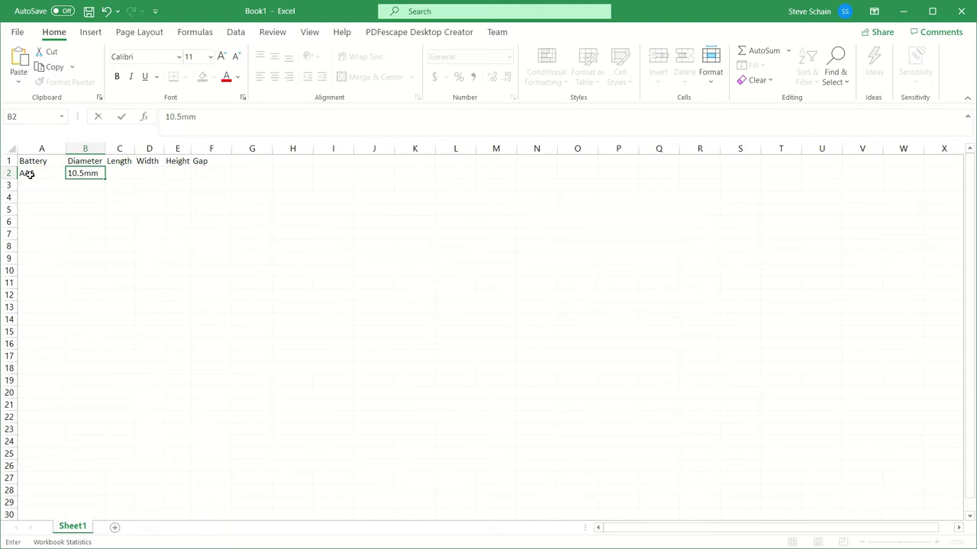
{"action": "key", "text": "Tab"}
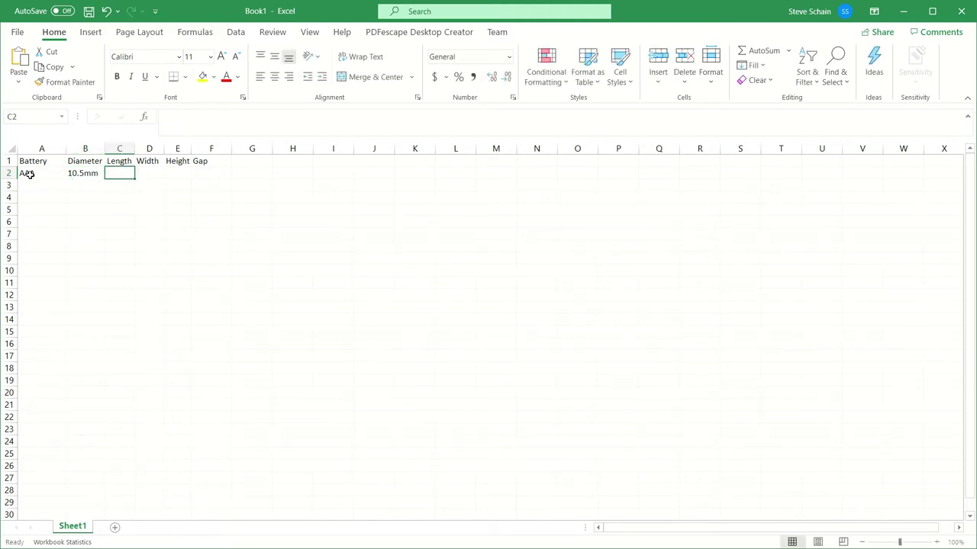
{"action": "key", "text": "Tab"}
{"action": "key", "text": "Tab"}
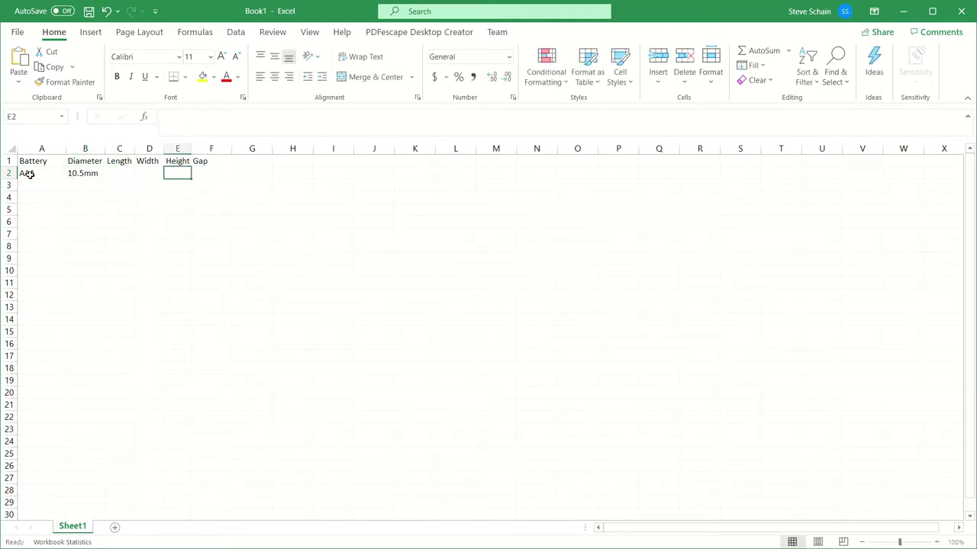
{"action": "type", "text": "44.5"}
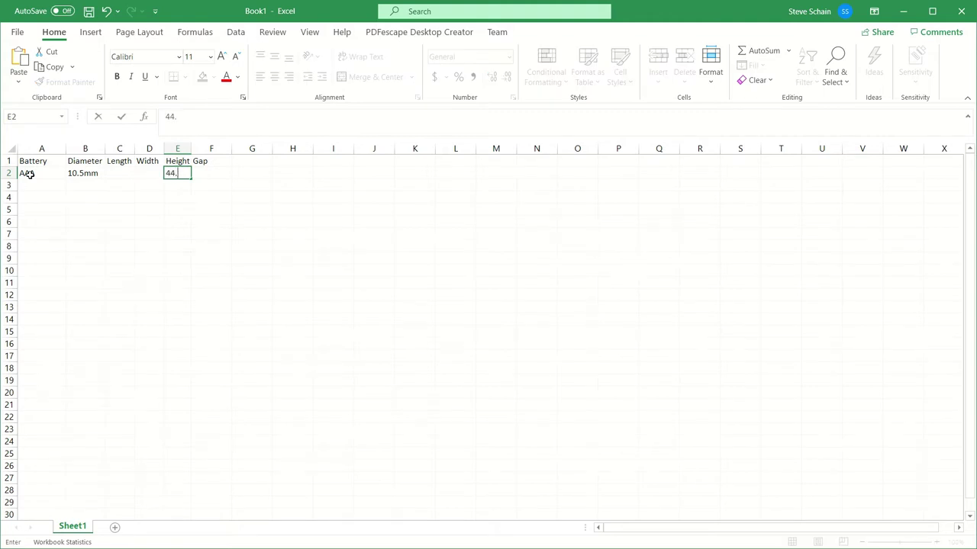
{"action": "key", "text": "Tab"}
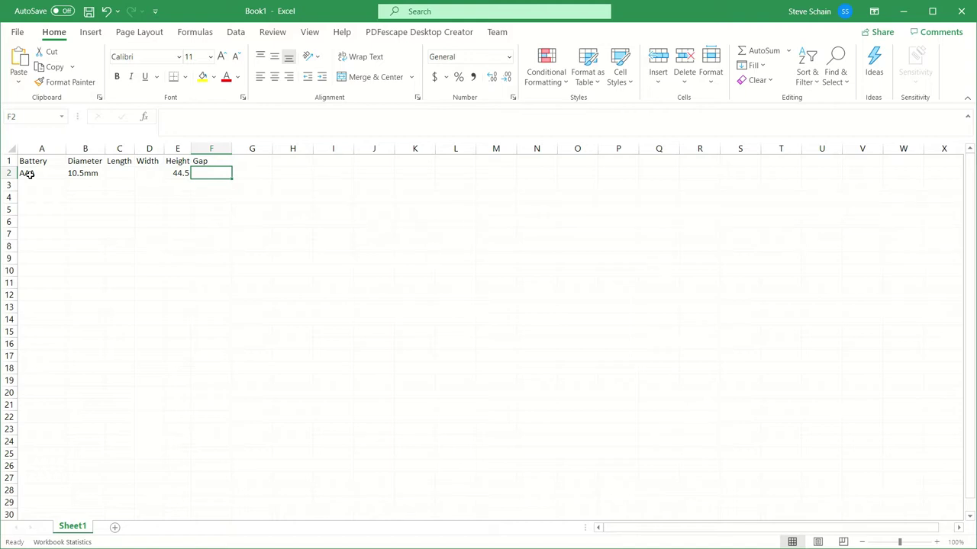
{"action": "type", "text": ".8"}
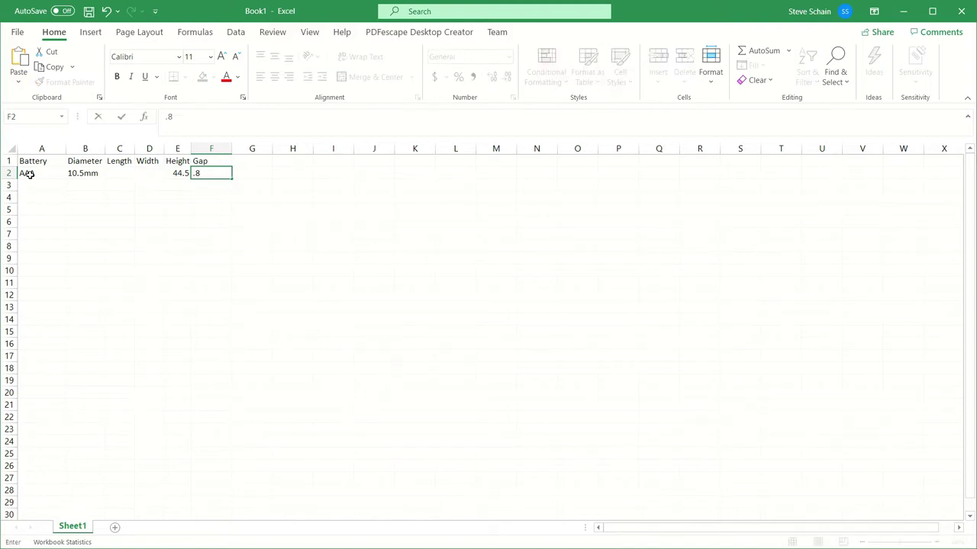
{"action": "key", "text": "Return"}
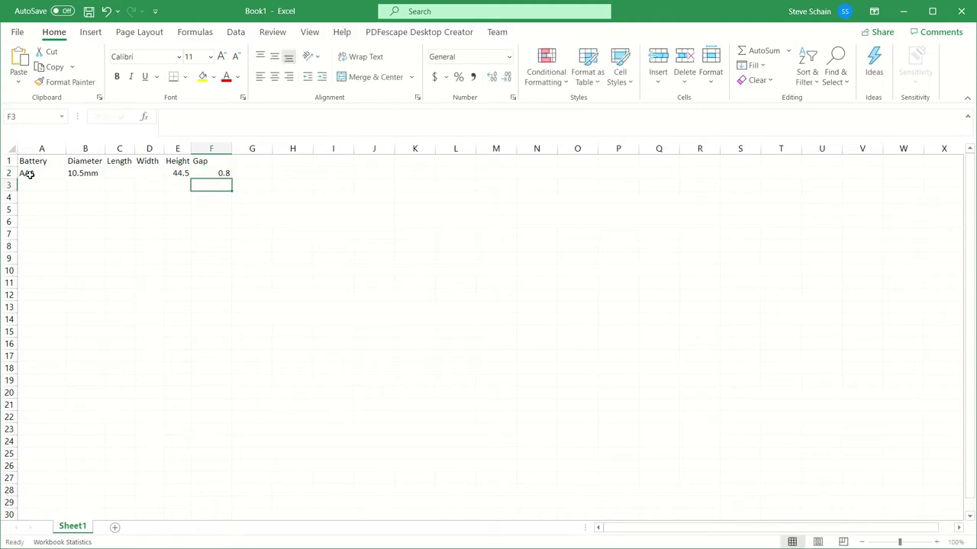
- Enter the AA battery in row 3 with diameter 14.5 and height 50.5
{"action": "key", "text": "Left"}
{"action": "key", "text": "Left"}
{"action": "key", "text": "Left"}
{"action": "key", "text": "Left"}
{"action": "key", "text": "Left"}
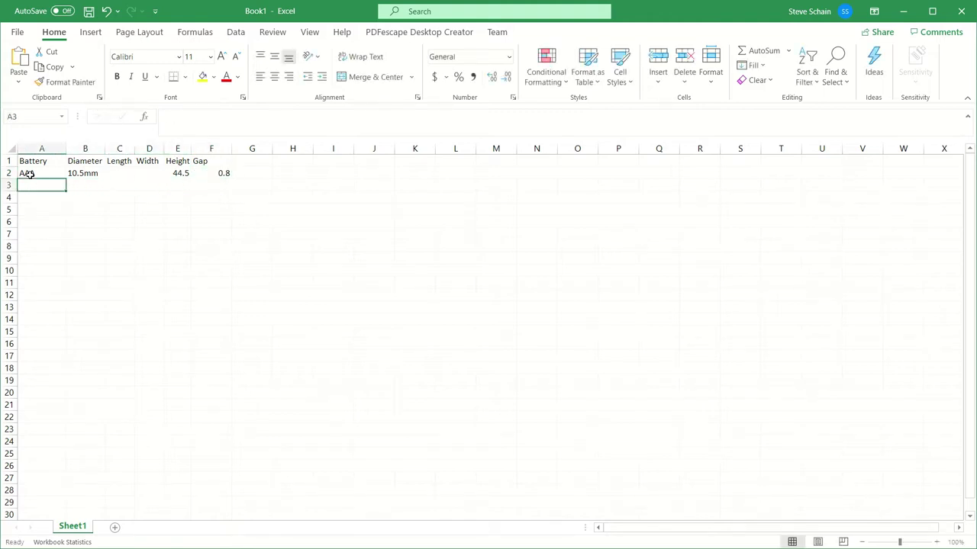
{"action": "type", "text": "AAA"}
{"action": "key", "text": "BackSpace"}
{"action": "key", "text": "Tab"}
{"action": "type", "text": "14.5"}
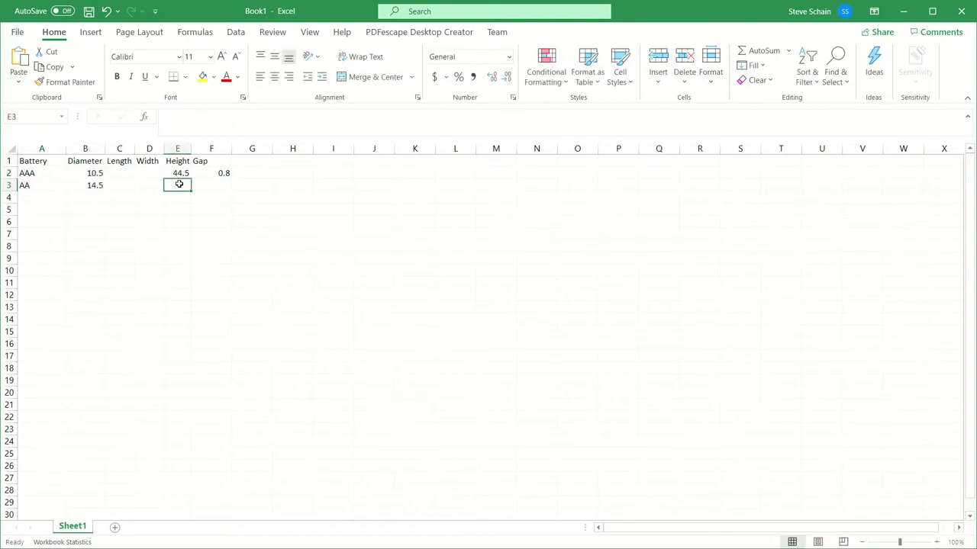
{"action": "type", "text": "50.5"}
- Copy the 0.8 gap value down the Gap column to the rows below
{"action": "left_click", "coordinate": [208, 173]}
{"action": "left_click_drag", "start_coordinate": [231, 180], "coordinate": [229, 227]}
- Enter the C battery in row 4 with diameter 26.2 and height 50.8
{"action": "left_click", "coordinate": [38, 199]}
{"action": "type", "text": "C"}
{"action": "key", "text": "Tab"}
{"action": "type", "text": "26.2"}
{"action": "key", "text": "Tab"}
{"action": "key", "text": "Tab"}
{"action": "key", "text": "Tab"}
{"action": "type", "text": "50.8"}
{"action": "key", "text": "Return"}
- Enter the D battery in row 5 with diameter 34.2 and height 61.5
{"action": "type", "text": "D\t34.2"}
{"action": "key", "text": "Tab"}
{"action": "key", "text": "Tab"}
{"action": "key", "text": "Tab"}
{"action": "type", "text": "61.5"}
{"action": "key", "text": "Return"}
- Enter the NineV battery in row 6 with length 26.2, width 16.2 and height 48.4
{"action": "type", "text": "NineV"}
{"action": "key", "text": "Tab"}
{"action": "key", "text": "Tab"}
{"action": "type", "text": "26.2"}
{"action": "key", "text": "Tab"}
{"action": "type", "text": "16.2"}
{"action": "key", "text": "Tab"}
{"action": "type", "text": "48.4"}
{"action": "key", "text": "Tab"}
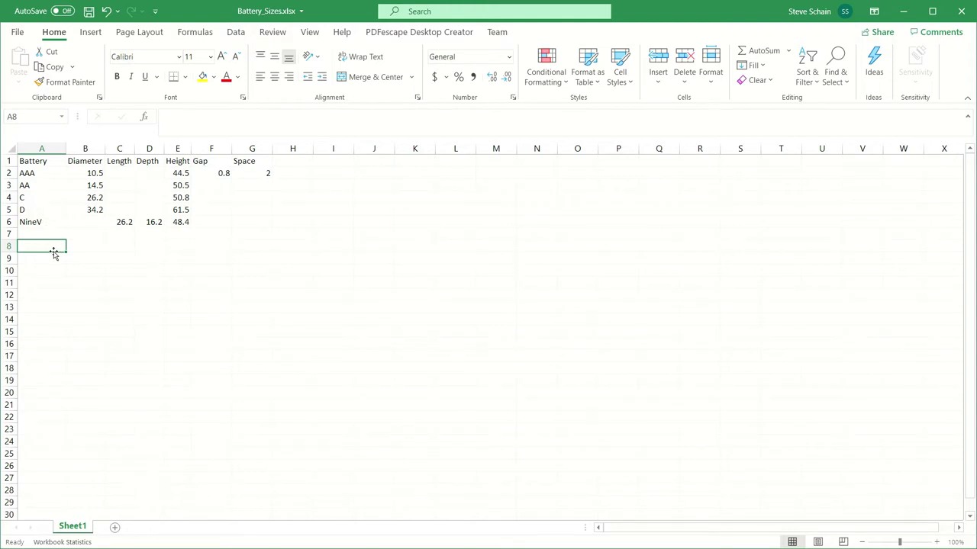
- Add the headers Parameter, Value and Unit in cells A8 to C8 below the battery table
{"action": "type", "text": "P"}
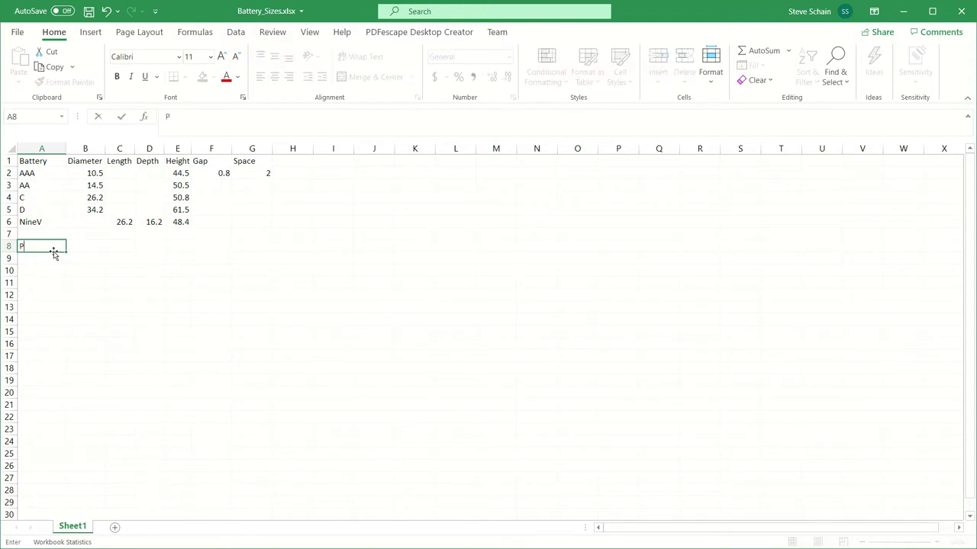
{"action": "type", "text": "arameter"}
{"action": "key", "text": "Tab"}
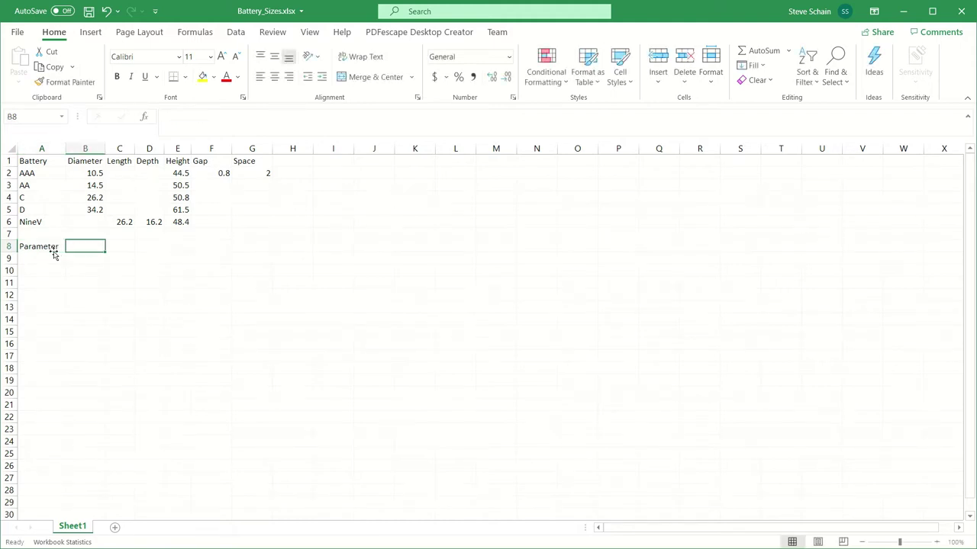
{"action": "type", "text": "Value"}
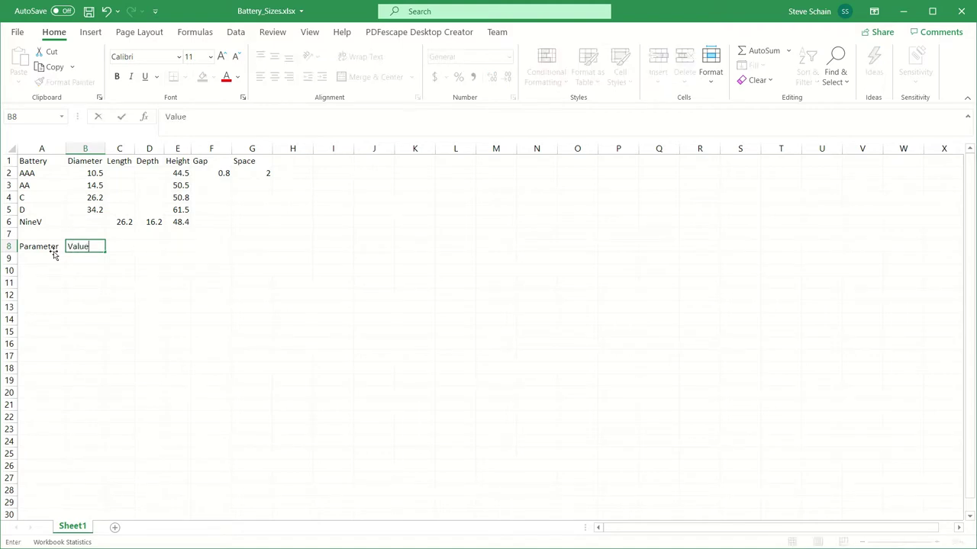
{"action": "key", "text": "Tab"}
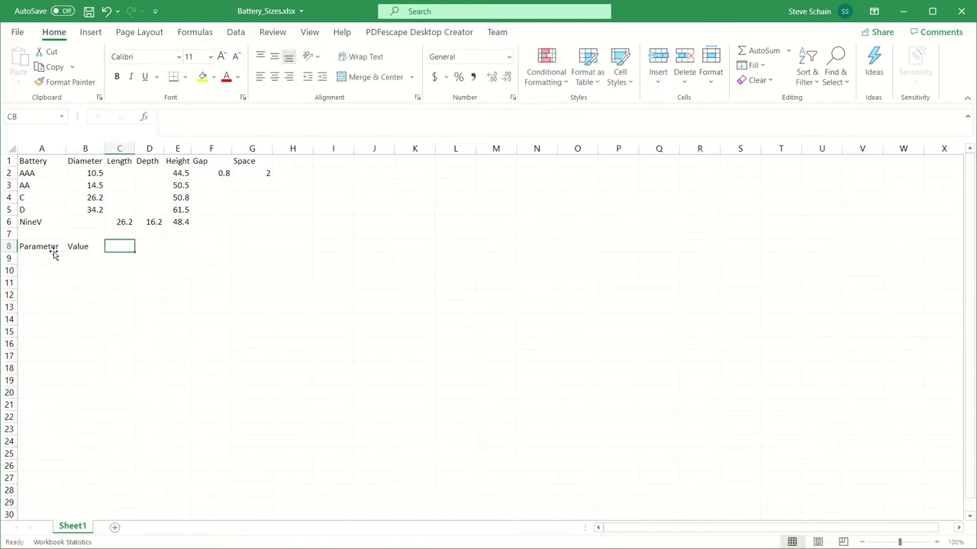
{"action": "type", "text": "Unit"}
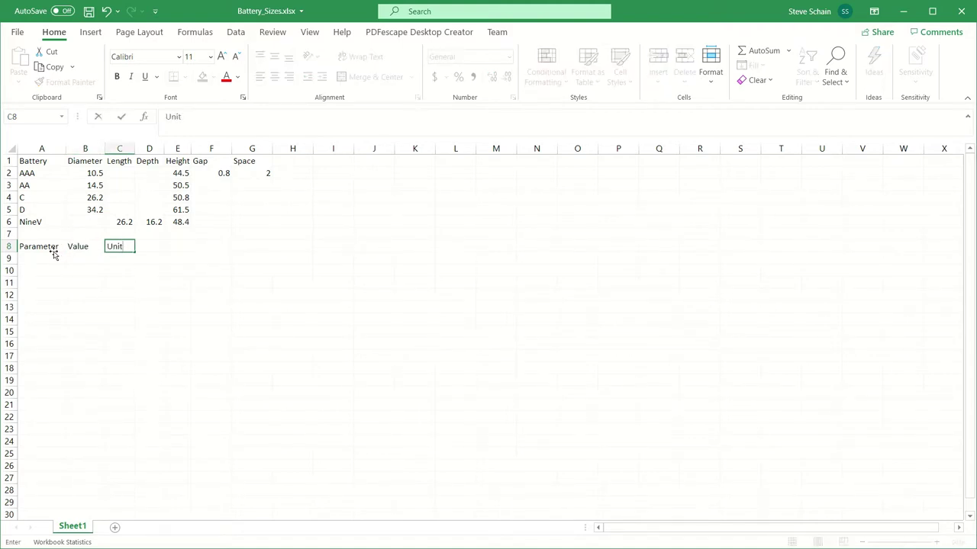
{"action": "key", "text": "Return"}
{"action": "key", "text": "Left"}
{"action": "key", "text": "Left"}
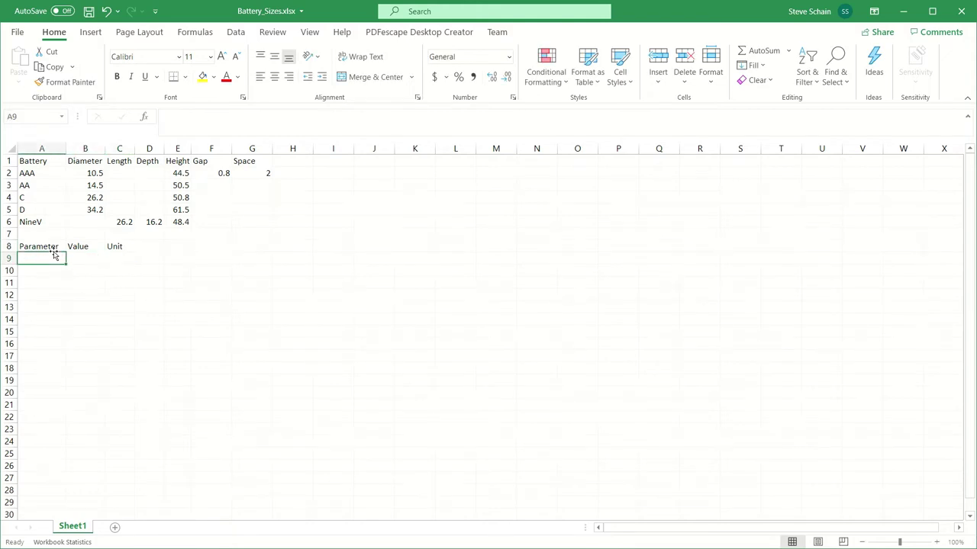
- Add the parameter AAA_Diameter in row 9 with its value linked to cell B2, and widen column A to fit the name
{"action": "type", "text": "AA"}
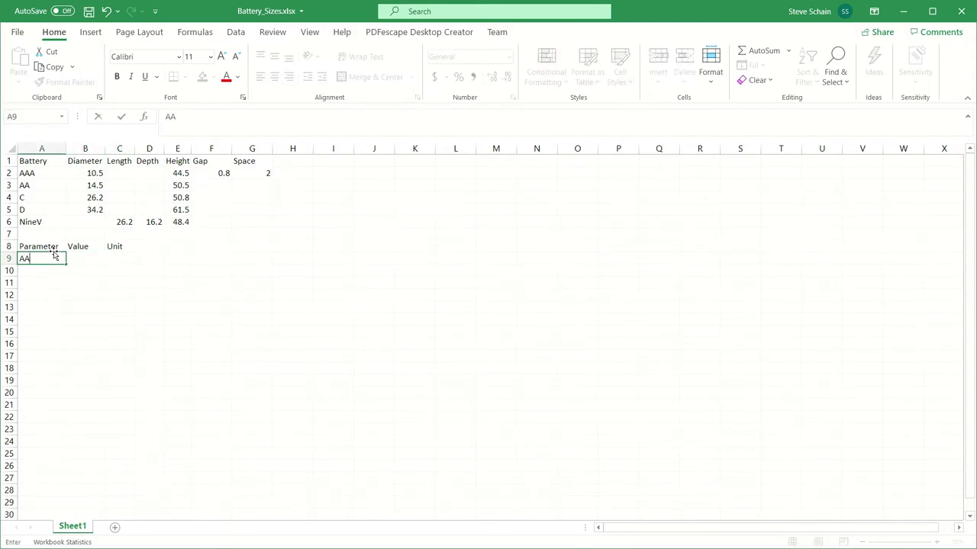
{"action": "type", "text": "A_Diameter"}
{"action": "key", "text": "Tab"}
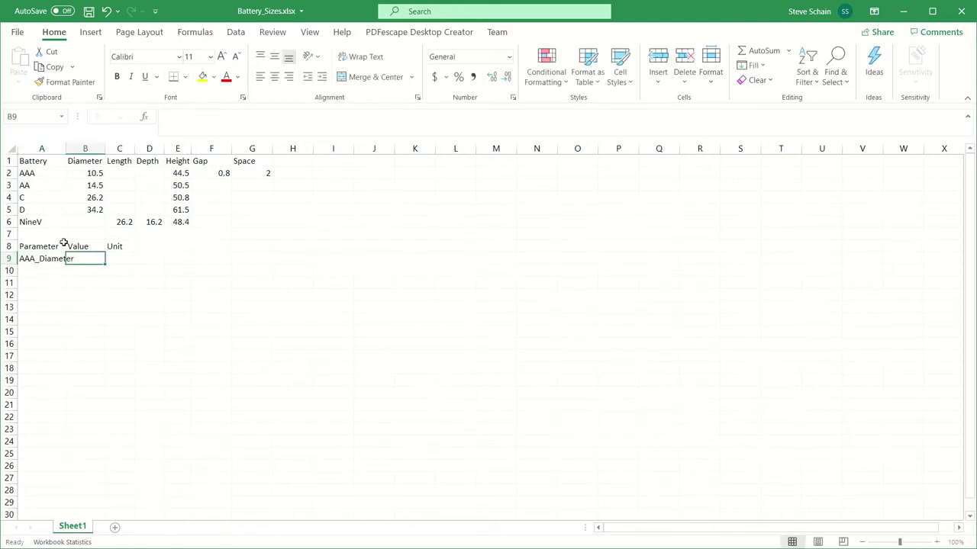
{"action": "type", "text": "="}
{"action": "left_click", "coordinate": [86, 172]}
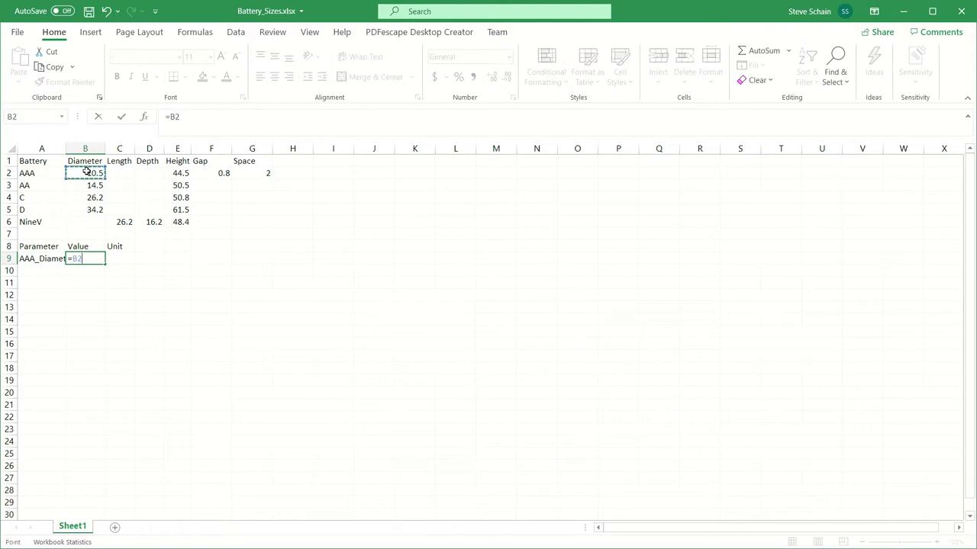
{"action": "key", "text": "Return"}
{"action": "left_click_drag", "start_coordinate": [67, 148], "coordinate": [87, 148]}
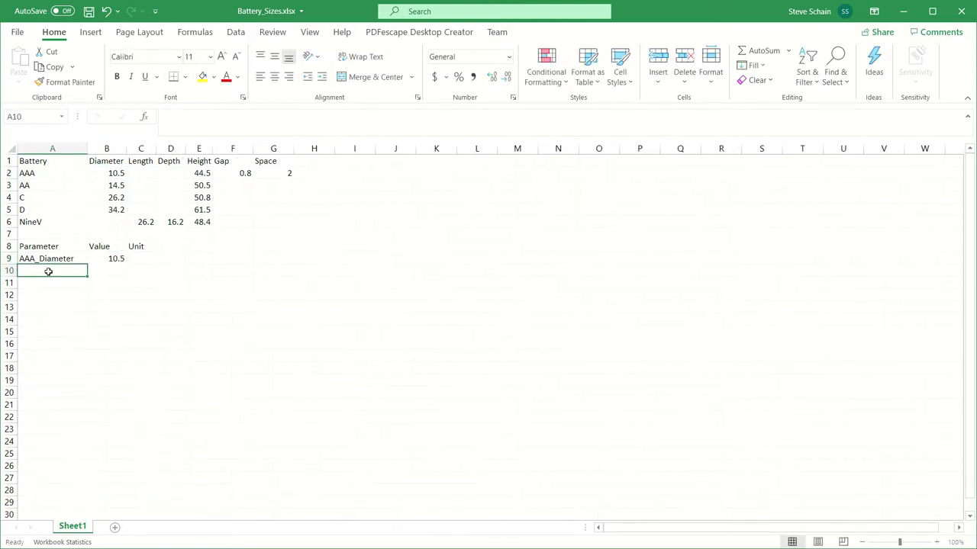
- Add the parameter AAA_Height in row 10 linked to the AAA height, and fill both parameter rows down to row 16
{"action": "type", "text": "AAA_"}
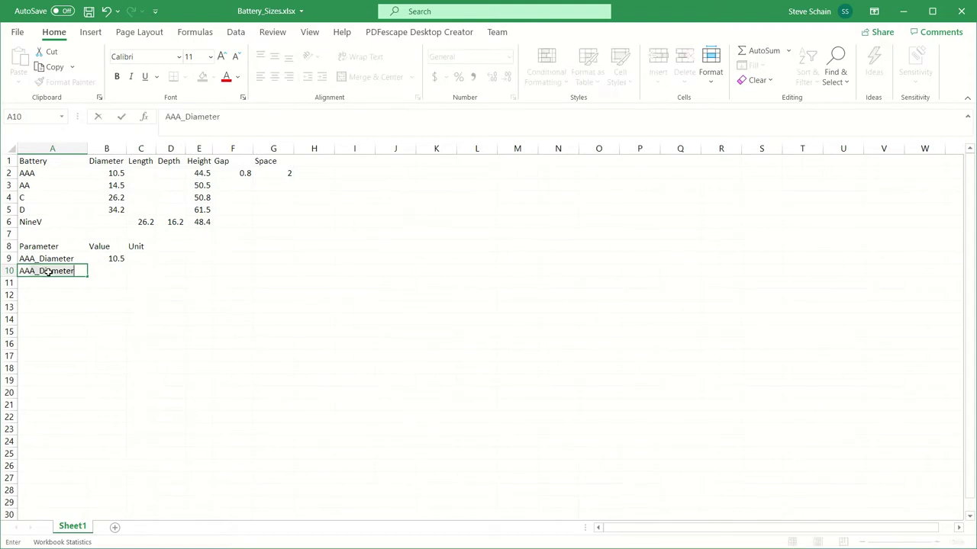
{"action": "type", "text": "Height"}
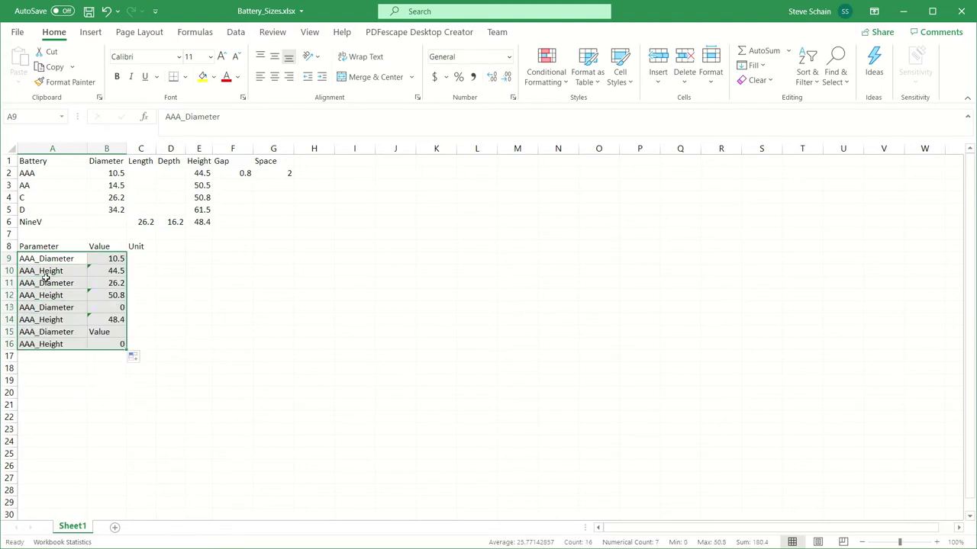
- Rename the parameters in rows 11 to 14 as AA_Diameter, AA_Height, C_Diameter and C_Height, with values matching the battery table
{"action": "left_click", "coordinate": [46, 283]}
{"action": "type", "text": "AA_Diameter"}
{"action": "key", "text": "Return"}
{"action": "type", "text": "AA_Height"}
{"action": "key", "text": "Return"}
{"action": "type", "text": "C_Diameter"}
{"action": "key", "text": "Return"}
{"action": "type", "text": "C_Height"}
{"action": "key", "text": "Tab"}
{"action": "key", "text": "Return"}
- Rename rows 15 and 16 as D_Diameter and D_Height, linking the D_Height value to cell E5
{"action": "type", "text": "D_Diameter"}
{"action": "key", "text": "Tab"}
{"action": "key", "text": "Return"}
{"action": "type", "text": "D_Height"}
{"action": "double_click", "coordinate": [105, 344]}
{"action": "left_click", "coordinate": [201, 211]}
{"action": "key", "text": "Return"}
- Add the parameters NineV_Length, NineV_Width and NineV_Depth in rows 17 to 19, linked to cells C6, D6 and E6
{"action": "type", "text": "NineV_Length NineV_Width NineV_Depth"}
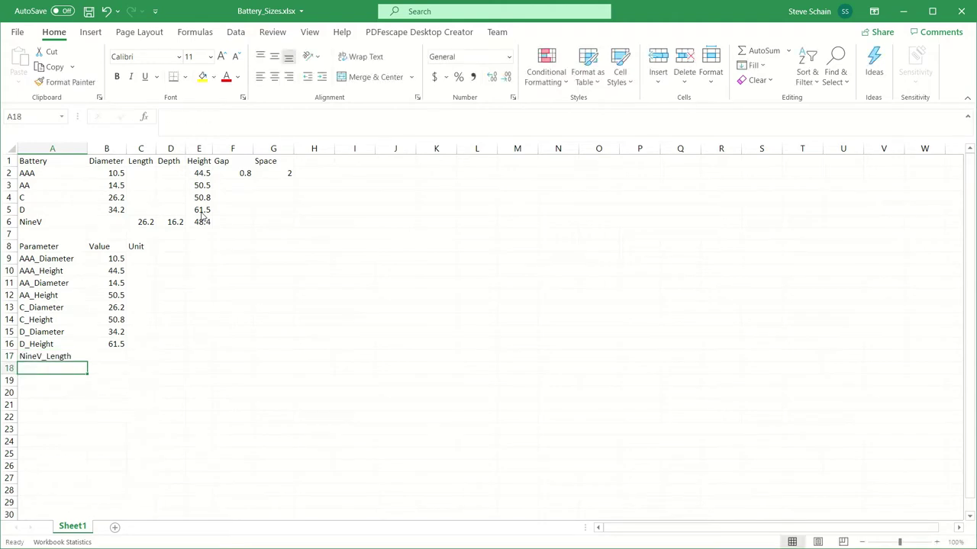
{"action": "left_click", "coordinate": [107, 357]}
{"action": "type", "text": "="}
{"action": "left_click", "coordinate": [145, 222]}
{"action": "key", "text": "Return"}
{"action": "type", "text": "="}
{"action": "left_click", "coordinate": [170, 221]}
{"action": "type", "text": "="}
{"action": "left_click", "coordinate": [201, 221]}
- Add the parameters Gap and Space in rows 20 and 21, linked to cells F2 and G2
{"action": "type", "text": "Gap\t="}
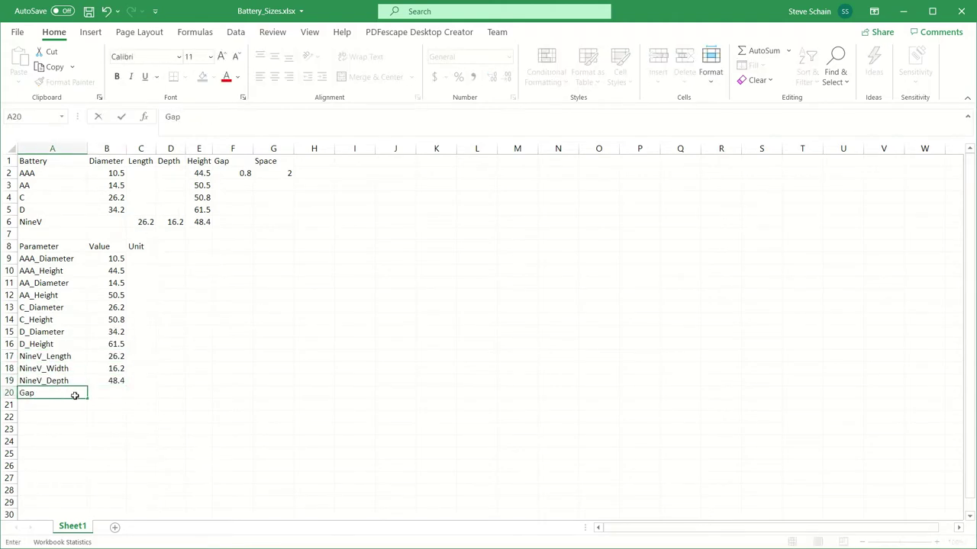
{"action": "left_click", "coordinate": [245, 172]}
{"action": "type", "text": "Space\t="}
{"action": "left_click", "coordinate": [289, 173]}
{"action": "key", "text": "Return"}
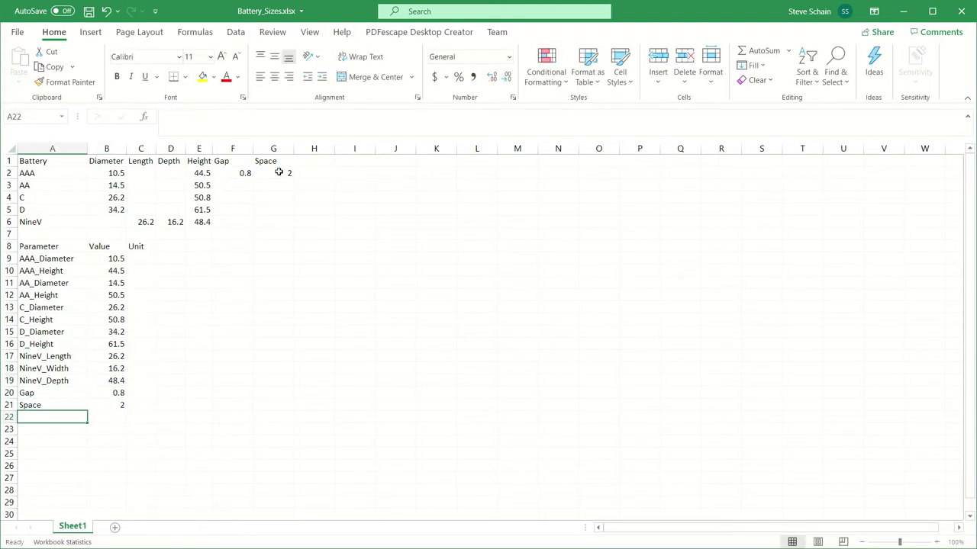
- Add the quantity parameter names Num_AAA, Num_AA, Num_C, Num_D and Num_NineV in rows 22 to 26
{"action": "type", "text": "Num_AAA"}
{"action": "key", "text": "Return"}
{"action": "type", "text": "Num_AAA"}
{"action": "key", "text": "BackSpace"}
{"action": "key", "text": "Return"}
{"action": "type", "text": "Num_C"}
{"action": "key", "text": "Return"}
{"action": "type", "text": "Num_D"}
{"action": "key", "text": "Return"}
{"action": "type", "text": "Num_NineV"}
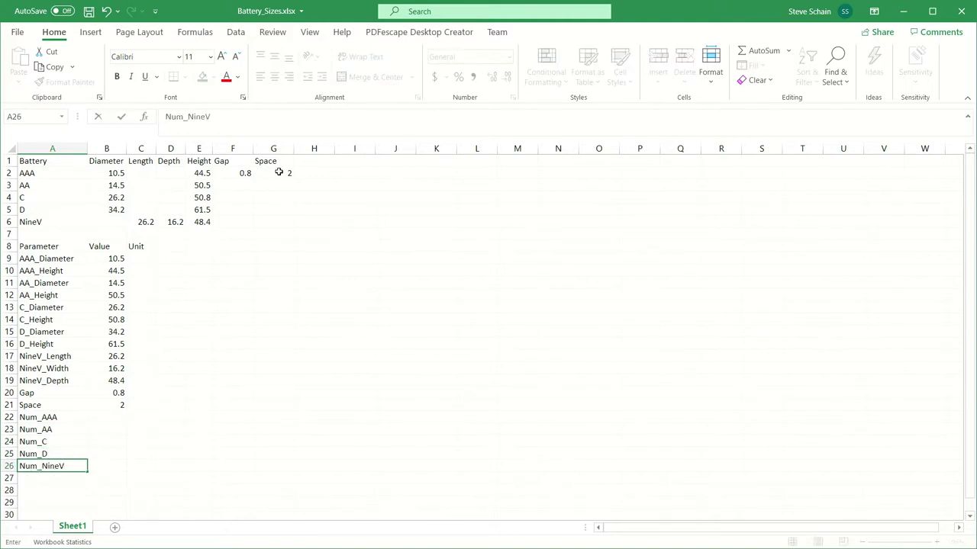
- Set the quantities to 2 for Num_AAA, 2 for Num_AA, 1 for Num_C, 2 for Num_D and 1 for Num_NineV
{"action": "left_click", "coordinate": [101, 418]}
{"action": "type", "text": "2"}
{"action": "key", "text": "Return"}
{"action": "type", "text": "2"}
{"action": "key", "text": "Return"}
{"action": "type", "text": "2"}
{"action": "key", "text": "Return"}
{"action": "key", "text": "Up"}
{"action": "type", "text": "1"}
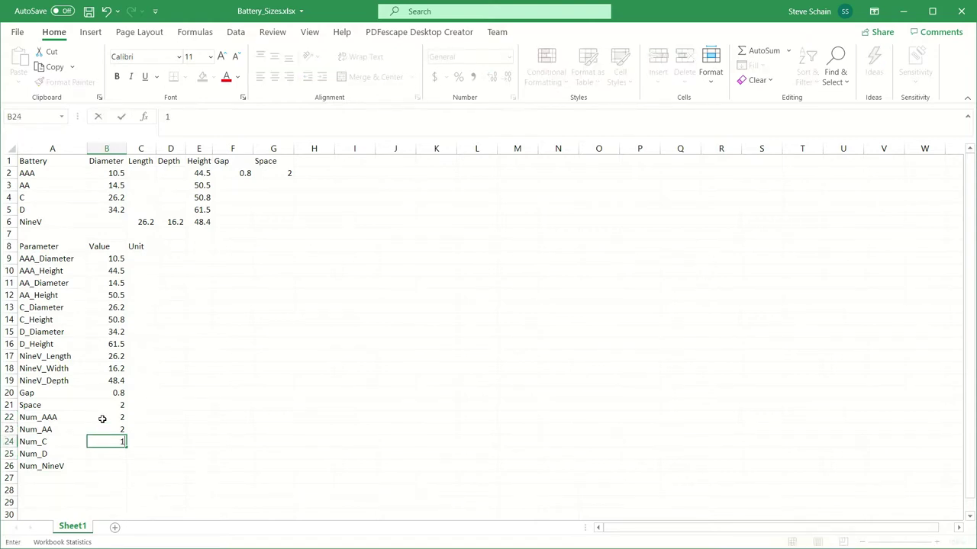
{"action": "key", "text": "Return"}
{"action": "type", "text": "2"}
{"action": "key", "text": "Return"}
{"action": "type", "text": "1"}
{"action": "key", "text": "Return"}
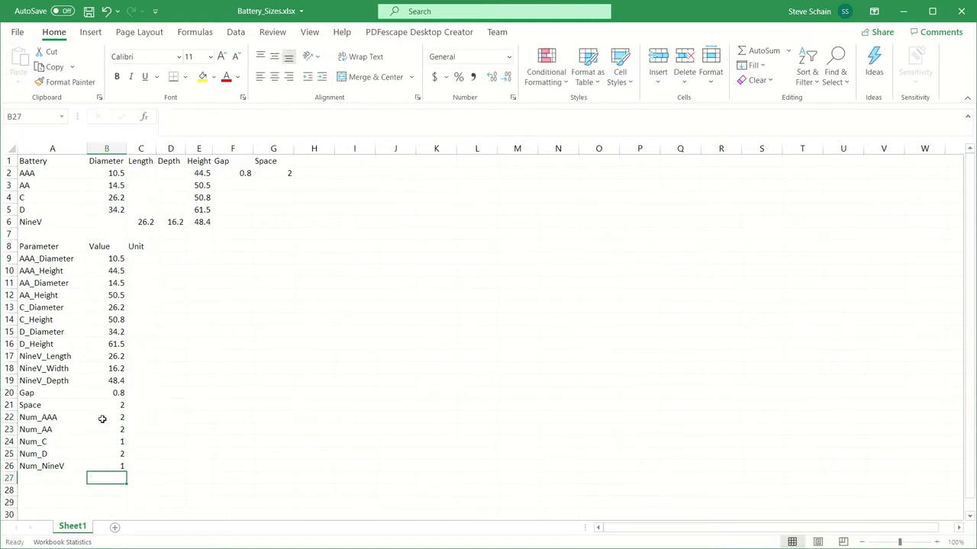
- Enter mm as the unit for AAA_Diameter and fill it down through Space in row 21
{"action": "left_click", "coordinate": [146, 259]}
{"action": "type", "text": "mm"}
{"action": "left_click", "coordinate": [158, 266]}
{"action": "left_click", "coordinate": [151, 259]}
{"action": "left_click_drag", "start_coordinate": [155, 265], "coordinate": [136, 414]}
- Enter ul as the unit for Num_AAA and fill it down through Num_NineV in row 26
{"action": "left_click", "coordinate": [136, 415]}
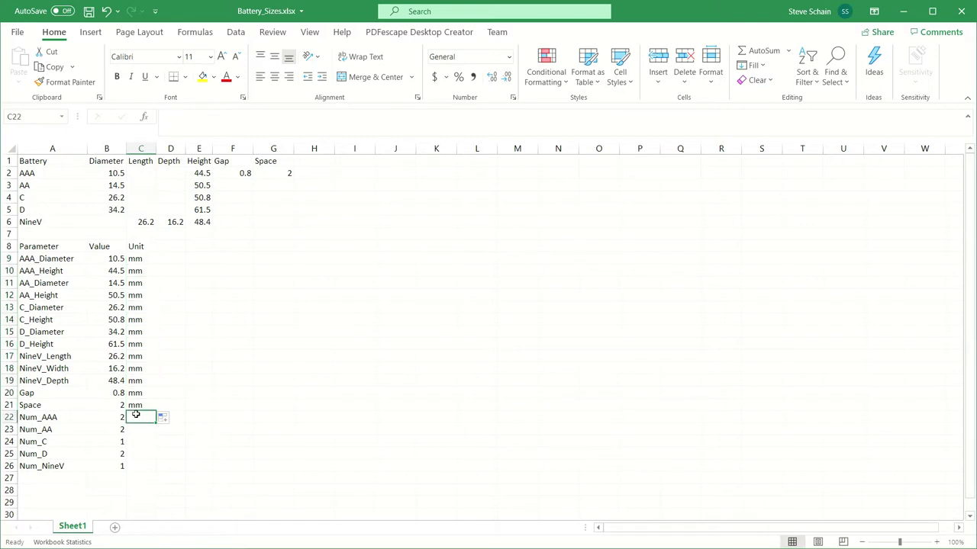
{"action": "type", "text": "ul"}
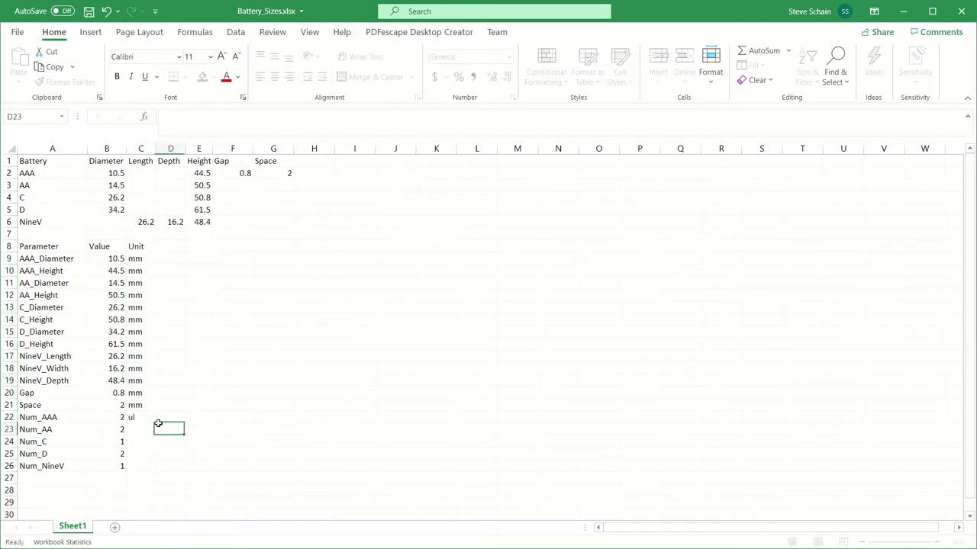
{"action": "left_click_drag", "start_coordinate": [155, 426], "coordinate": [145, 466]}
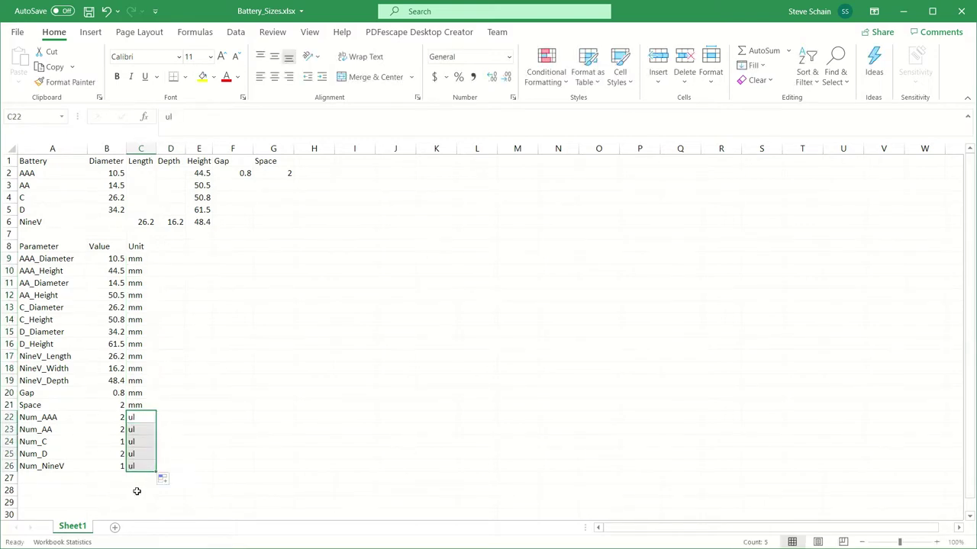
- Add a Batt_Total parameter in row 27 that sums the five battery quantities from Num_AAA to Num_NineV, with unit ul
{"action": "left_click", "coordinate": [71, 482]}
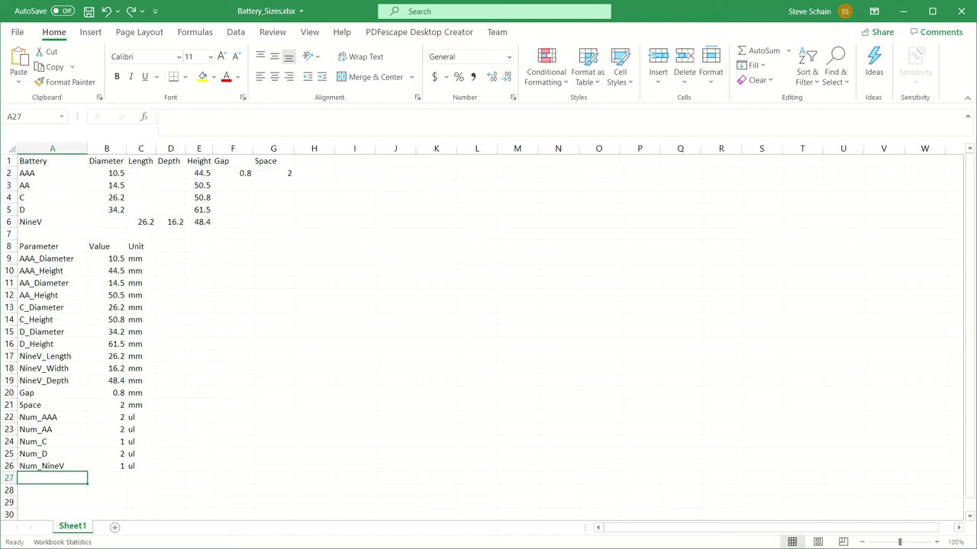
{"action": "type", "text": "Batt_"}
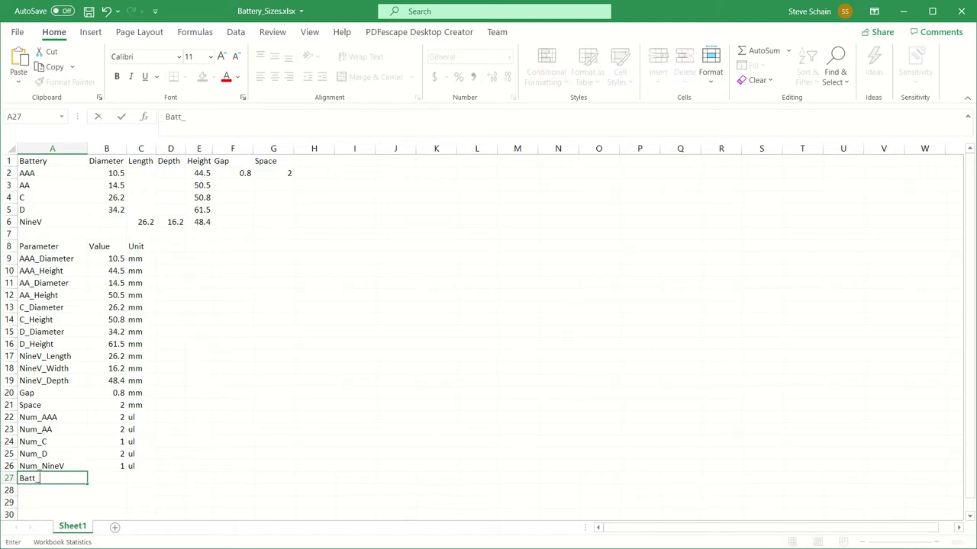
{"action": "type", "text": "Total"}
{"action": "key", "text": "Tab"}
{"action": "type", "text": "=sum("}
{"action": "left_click_drag", "start_coordinate": [107, 417], "coordinate": [109, 465]}
{"action": "key", "text": "Return"}
{"action": "left_click", "coordinate": [135, 478]}
{"action": "type", "text": "ul"}
- Add an AA_Qty parameter in row 28 with a value of 15 and unit ul
{"action": "left_click", "coordinate": [64, 491]}
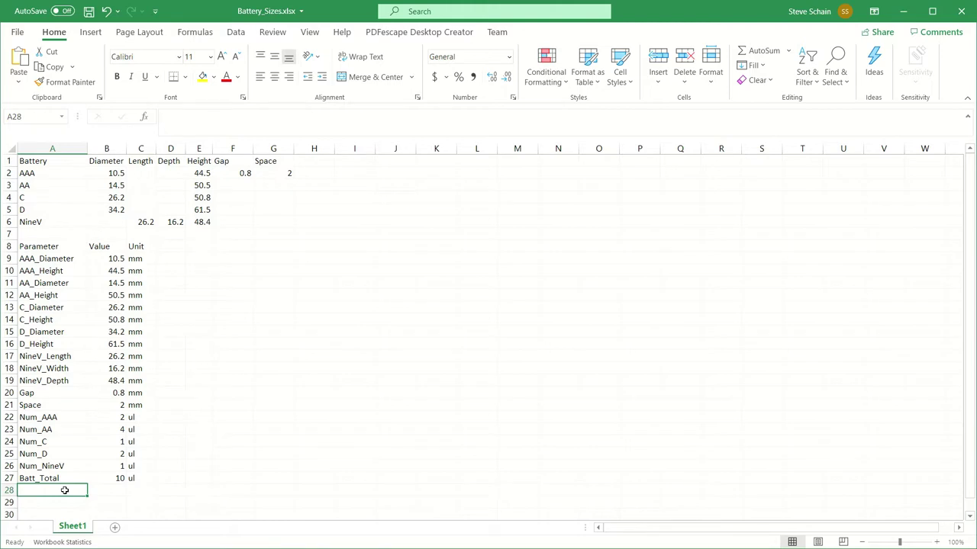
{"action": "type", "text": "AA_"}
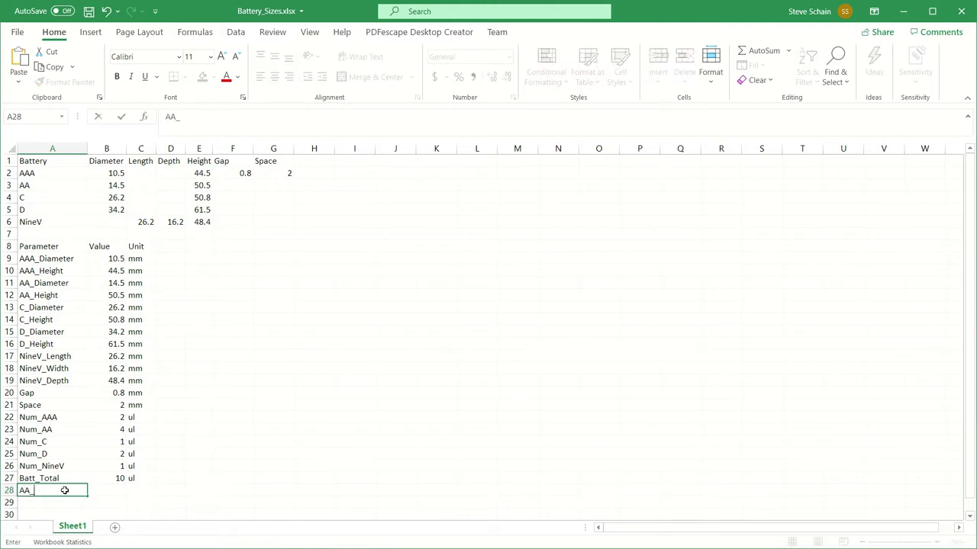
{"action": "type", "text": "Qty"}
{"action": "key", "text": "Tab"}
{"action": "type", "text": "15"}
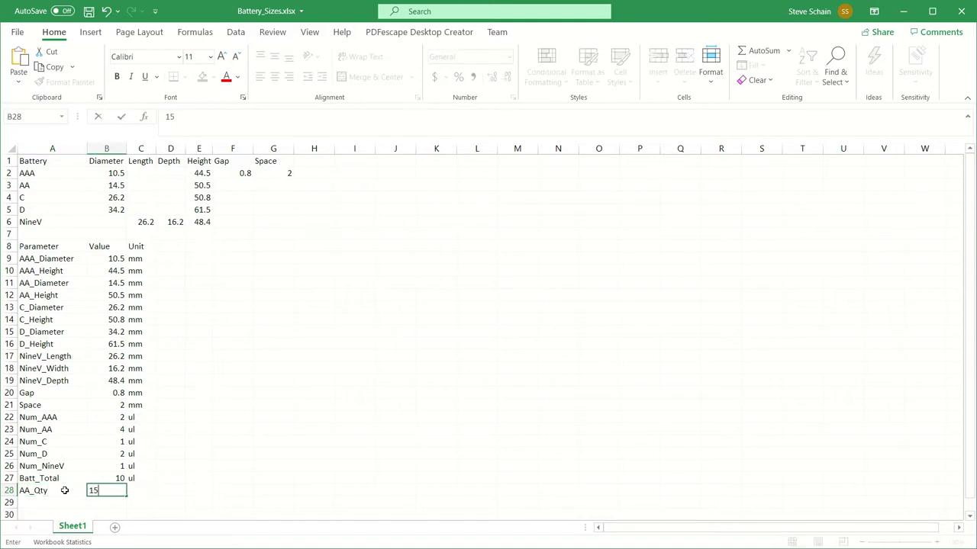
{"action": "key", "text": "ctrl+Return"}
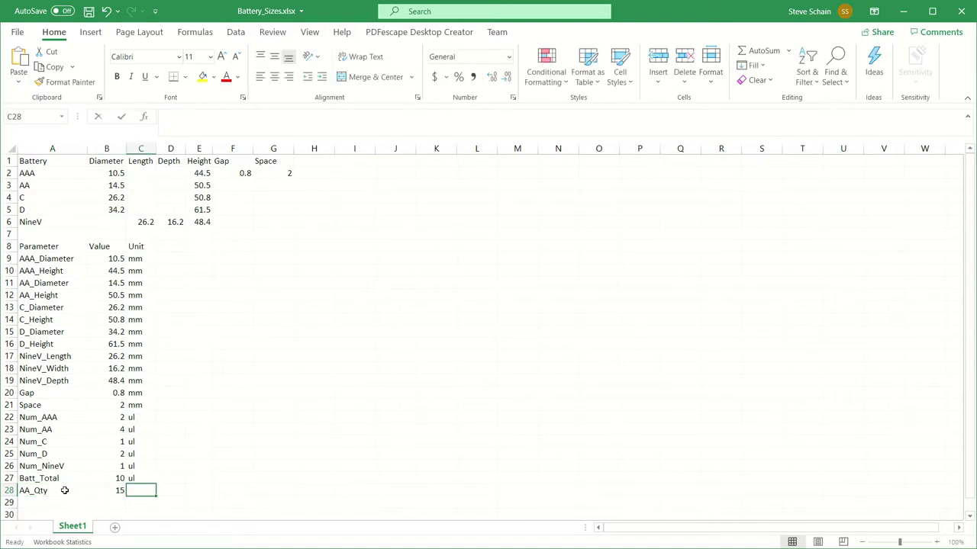
{"action": "type", "text": "ul"}
{"action": "key", "text": "Return"}
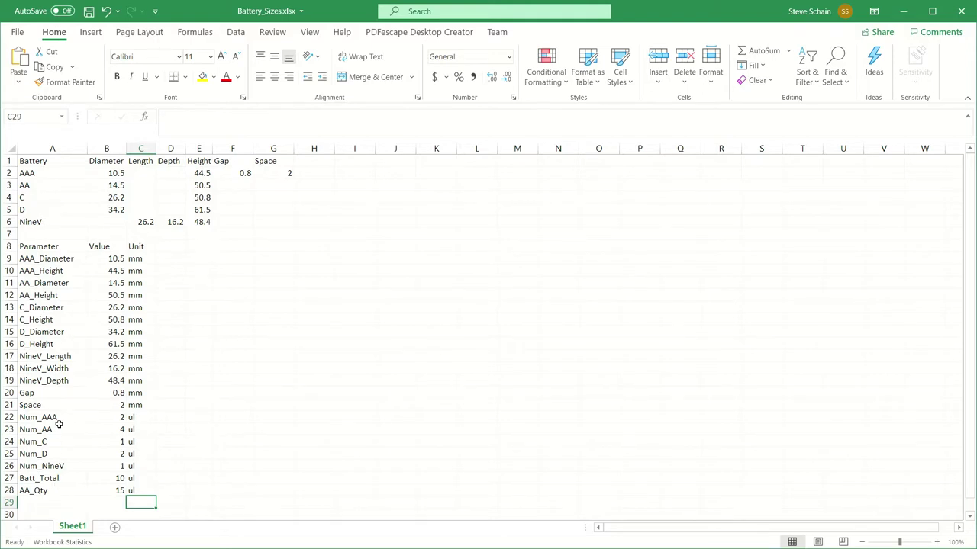
- Add the parameter name Box_Width in row 29 with unit mm
{"action": "scroll", "coordinate": [59, 425], "scroll_direction": "down", "scroll_amount": 1}
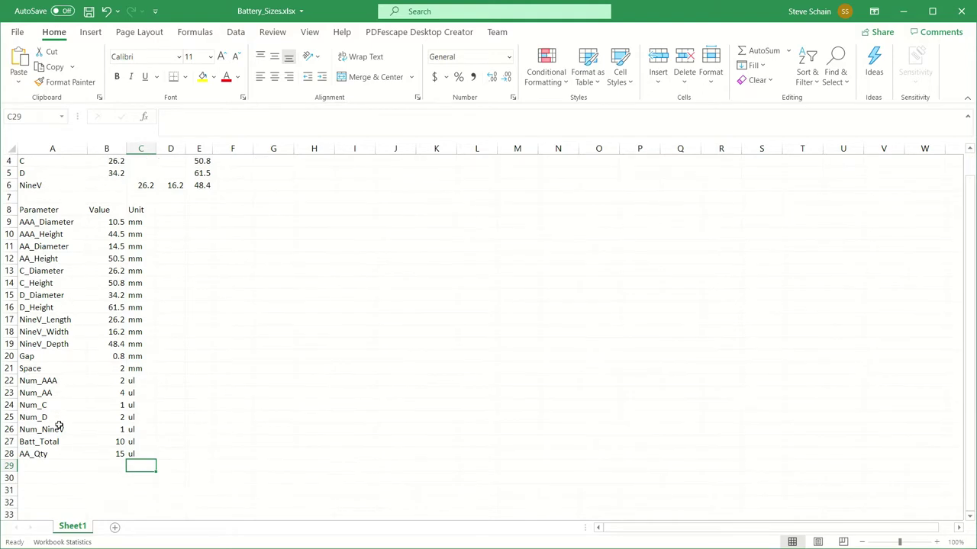
{"action": "left_click", "coordinate": [49, 465]}
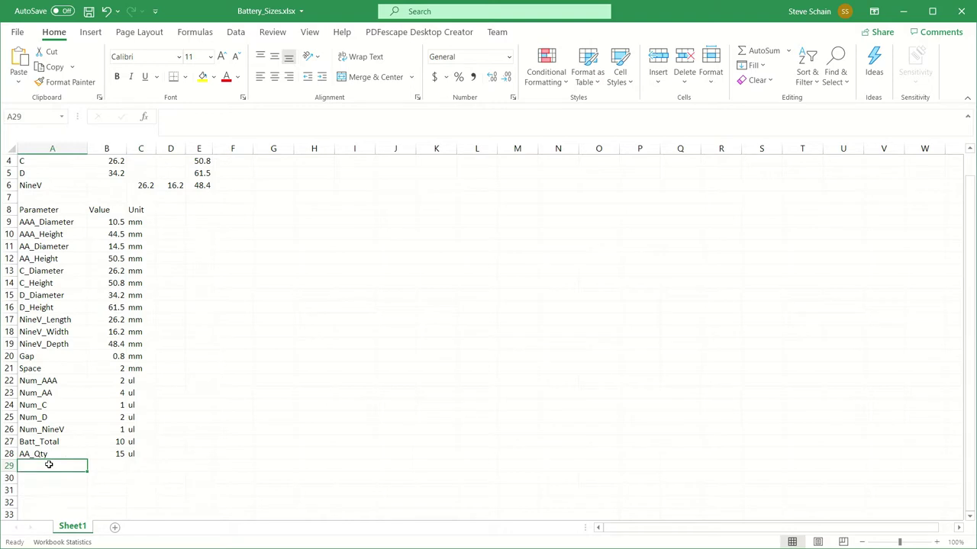
{"action": "type", "text": "Box"}
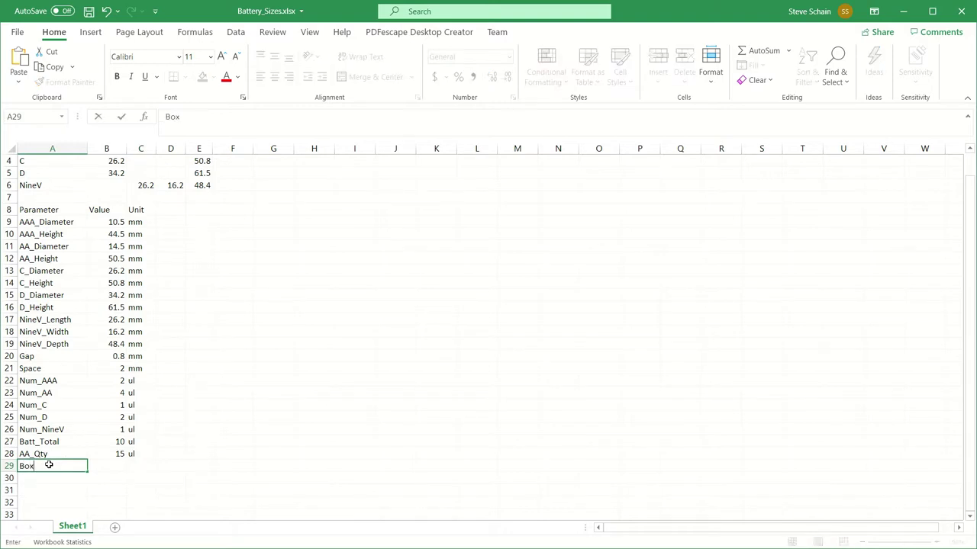
{"action": "type", "text": "_Width"}
{"action": "key", "text": "Tab"}
{"action": "key", "text": "Tab"}
{"action": "type", "text": "mm"}
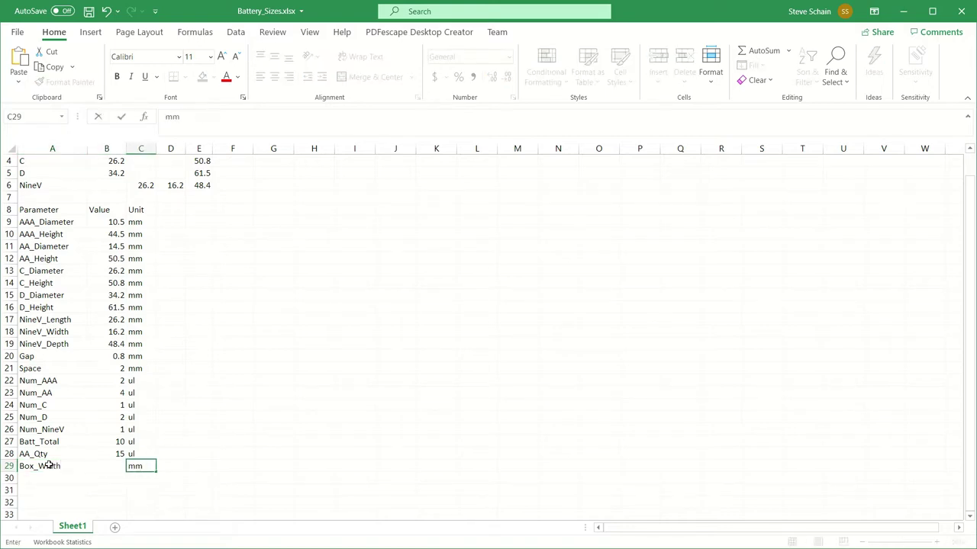
- Start the Box_Width formula with diameter times quantity for AAA, AA and C: =(B9*B22)+(B11*B23)+(B13*B24)
{"action": "key", "text": "Left"}
{"action": "type", "text": "="}
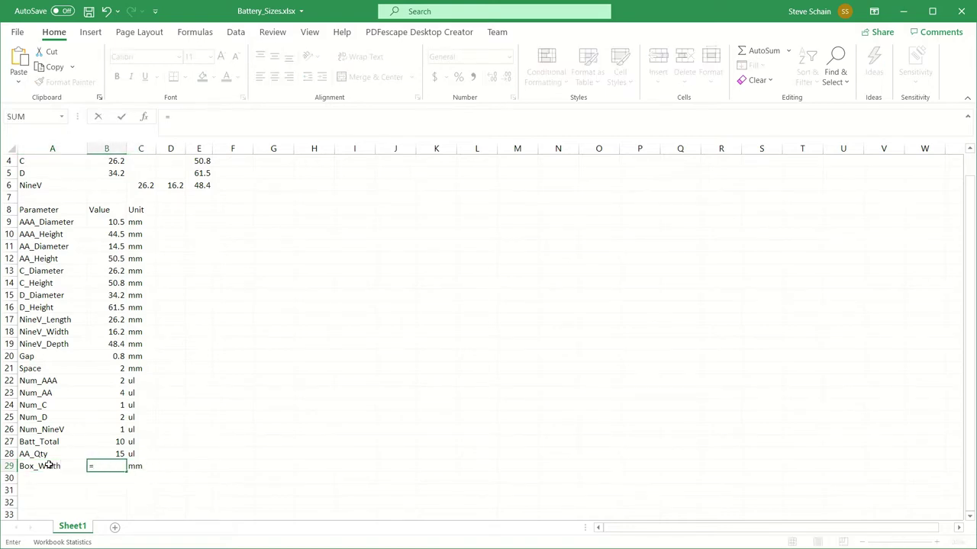
{"action": "type", "text": "("}
{"action": "left_click", "coordinate": [113, 222]}
{"action": "type", "text": "*"}
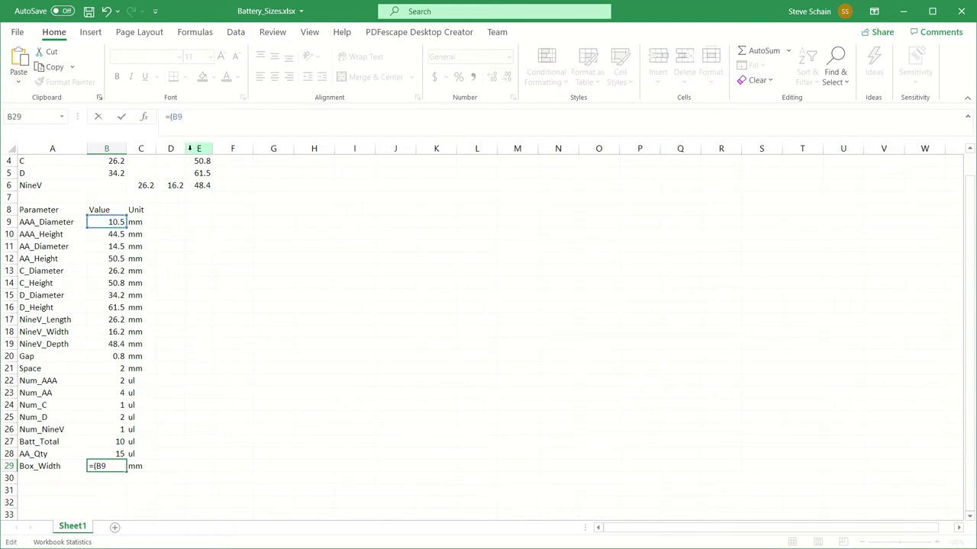
{"action": "left_click", "coordinate": [103, 380]}
{"action": "type", "text": ")+("}
{"action": "left_click", "coordinate": [107, 245]}
{"action": "type", "text": "*"}
{"action": "left_click", "coordinate": [104, 393]}
{"action": "type", "text": ")+("}
{"action": "left_click", "coordinate": [111, 271]}
{"action": "type", "text": "*"}
{"action": "left_click", "coordinate": [101, 405]}
{"action": "type", "text": ")"}
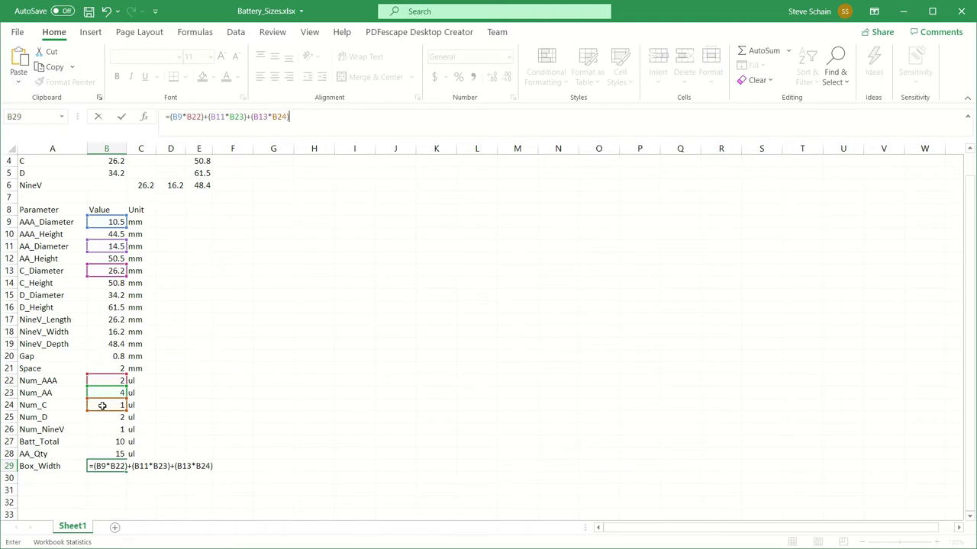
- Extend the Box_Width formula with D_Diameter times Num_D and with NineV_Length
{"action": "type", "text": "+("}
{"action": "left_click", "coordinate": [107, 295]}
{"action": "type", "text": "*"}
{"action": "left_click", "coordinate": [109, 417]}
{"action": "type", "text": ")+("}
{"action": "left_click", "coordinate": [114, 429]}
{"action": "left_click", "coordinate": [107, 368]}
{"action": "left_click", "coordinate": [105, 322]}
{"action": "type", "text": ")"}
{"action": "key", "text": "Return"}
- Rename the NineV_Depth parameter in row 19 as NineV_Height
{"action": "left_click", "coordinate": [76, 344]}
{"action": "type", "text": "NineV_Height"}
- Multiply NineV_Length by Num_NineV in the Box_Width formula and add Gap times Batt_Total (B20*B27)
{"action": "left_click", "coordinate": [107, 465]}
{"action": "key", "text": "F2"}
{"action": "key", "text": "Left"}
{"action": "type", "text": "*"}
{"action": "left_click", "coordinate": [107, 429]}
{"action": "key", "text": "Right"}
{"action": "type", "text": "+("}
{"action": "left_click", "coordinate": [99, 356]}
{"action": "type", "text": "*"}
{"action": "left_click", "coordinate": [99, 444]}
- Finish the Box_Width formula by adding Space times Batt_Total plus one more Space
{"action": "type", "text": ")+("}
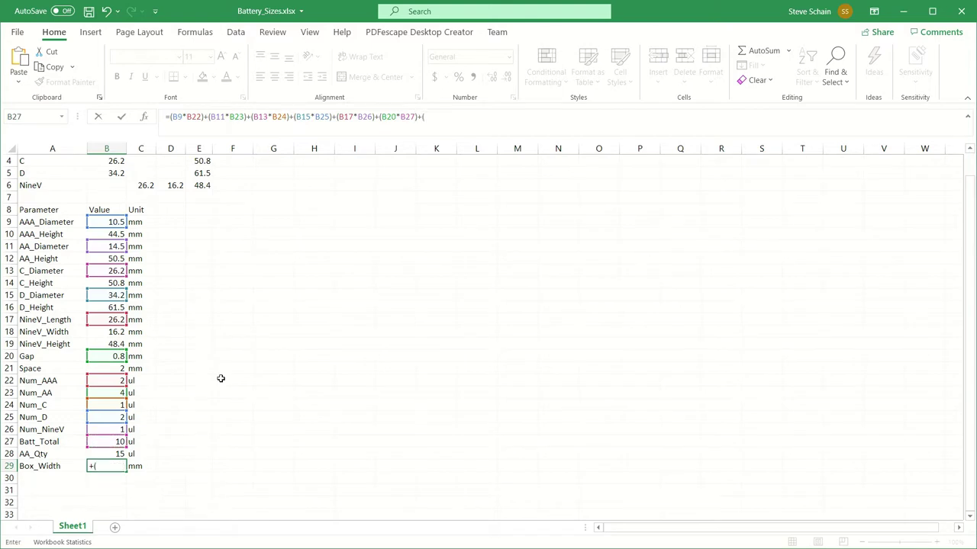
{"action": "left_click", "coordinate": [114, 443]}
{"action": "left_click", "coordinate": [114, 370]}
{"action": "type", "text": "*B27)+)"}
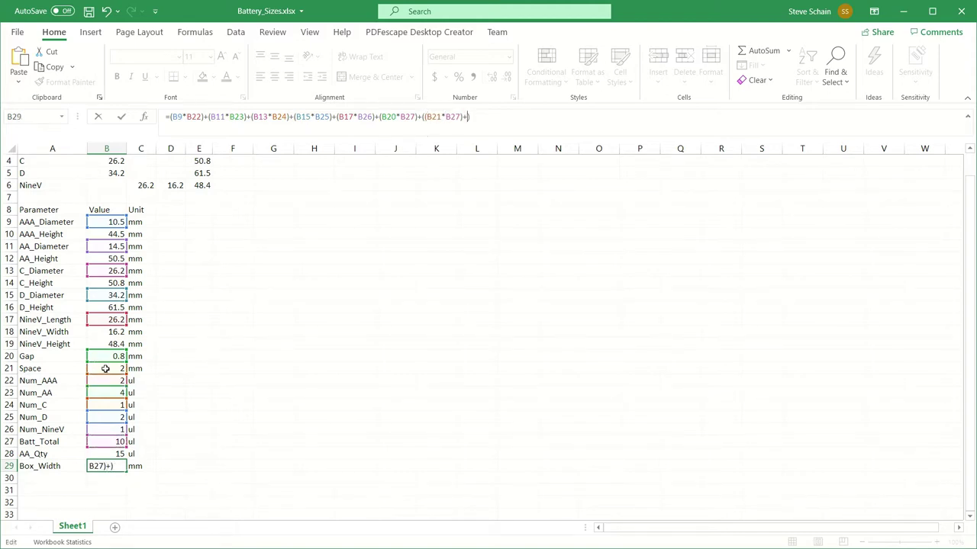
{"action": "key", "text": "Return"}
- Add a Box_Depth parameter in row 30 calculated from D_Height, Gap and twice the Space: =B16+B20+(B21*2)
{"action": "left_click", "coordinate": [52, 478]}
{"action": "type", "text": "Box_Depth"}
{"action": "key", "text": "Tab"}
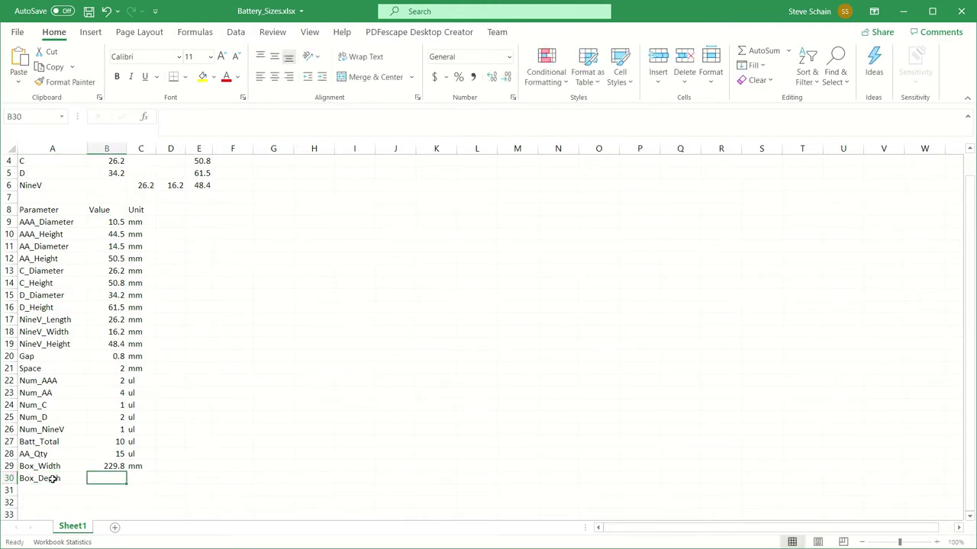
{"action": "type", "text": "="}
{"action": "left_click", "coordinate": [98, 306]}
{"action": "type", "text": "+"}
{"action": "left_click", "coordinate": [100, 356]}
{"action": "type", "text": "+("}
{"action": "left_click", "coordinate": [116, 370]}
{"action": "type", "text": "*2)"}
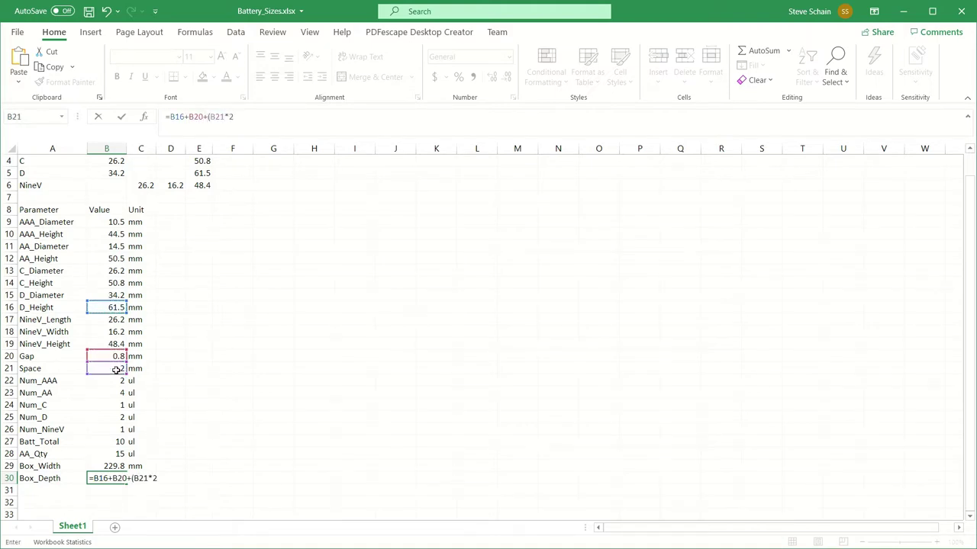
{"action": "key", "text": "Return"}
- Enter mm as the unit for Box_Depth
{"action": "key", "text": "Up"}
{"action": "key", "text": "Right"}
{"action": "key", "text": "Right"}
{"action": "type", "text": "mm"}
{"action": "key", "text": "Return"}
- Add a Box_Height parameter in row 31 with a formula multiplying AA_Diameter by AA_Qty and adding Space
{"action": "key", "text": "Left"}
{"action": "key", "text": "Left"}
{"action": "type", "text": "Box_Height"}
{"action": "key", "text": "Tab"}
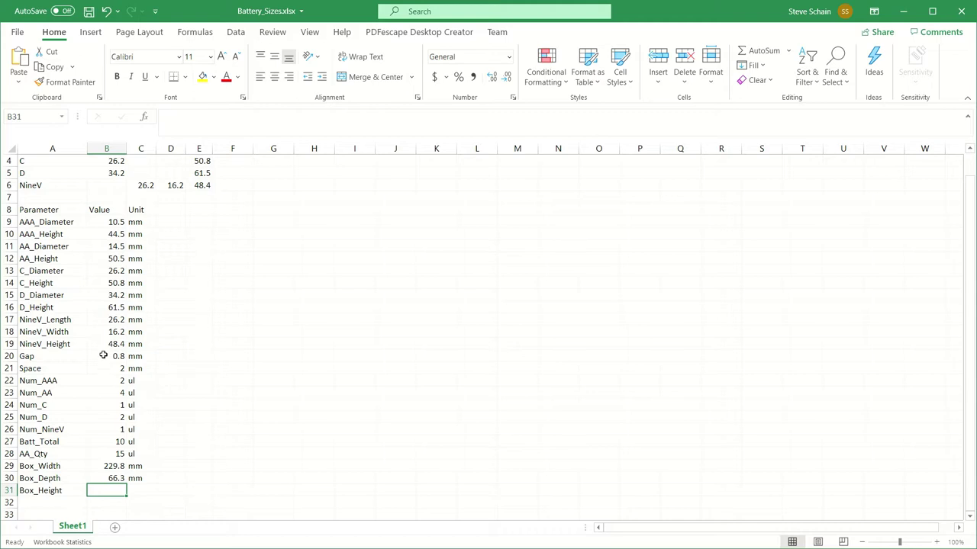
{"action": "type", "text": "="}
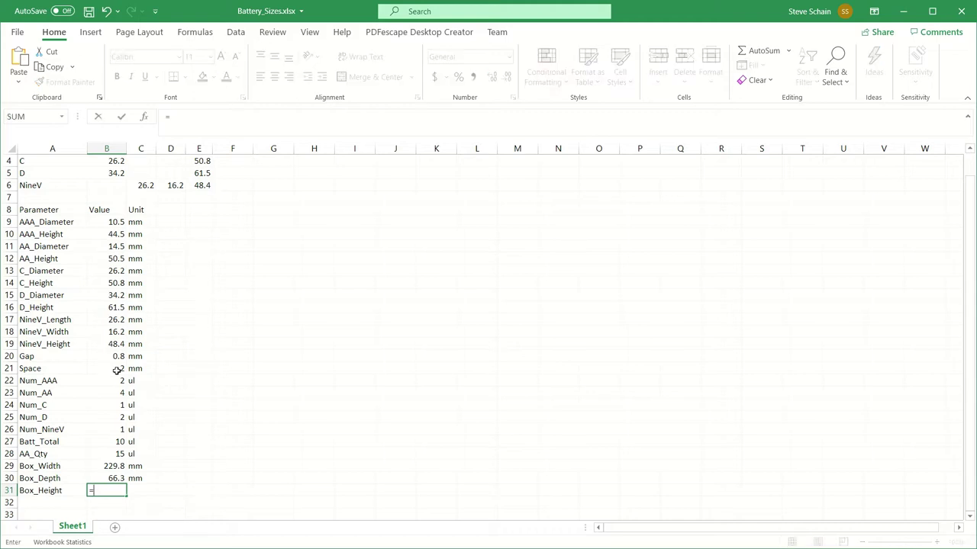
{"action": "left_click", "coordinate": [109, 246]}
{"action": "type", "text": "*"}
{"action": "left_click", "coordinate": [93, 453]}
{"action": "type", "text": "+"}
{"action": "left_click", "coordinate": [118, 370]}
- Revise the Box_Height formula to =(B11*B28)+(B21*2) and give the parameter the unit mm
{"action": "key", "text": "F2"}
{"action": "key", "text": "Left"}
{"action": "key", "text": "Left"}
{"action": "key", "text": "Left"}
{"action": "type", "text": "("}
{"action": "key", "text": "End"}
{"action": "type", "text": "*2"}
{"action": "key", "text": "Home"}
{"action": "key", "text": "Right"}
{"action": "type", "text": "("}
{"action": "key", "text": "Right"}
{"action": "key", "text": "Right"}
{"action": "key", "text": "Right"}
{"action": "key", "text": "Right"}
{"action": "key", "text": "Right"}
{"action": "key", "text": "Right"}
{"action": "key", "text": "Right"}
{"action": "type", "text": ")"}
{"action": "key", "text": "Return"}
{"action": "key", "text": "Right"}
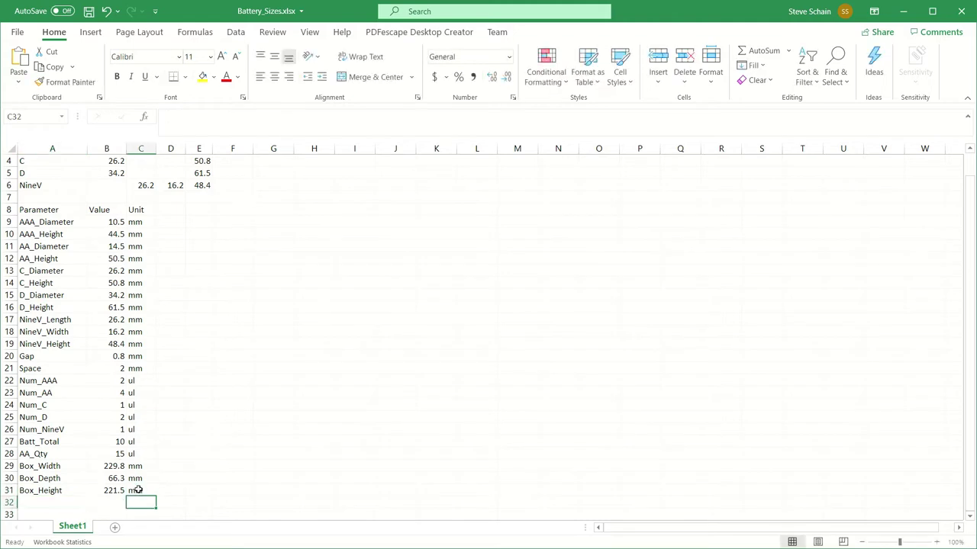
- Set the Num_AA quantity to 3
{"action": "left_click", "coordinate": [106, 391]}
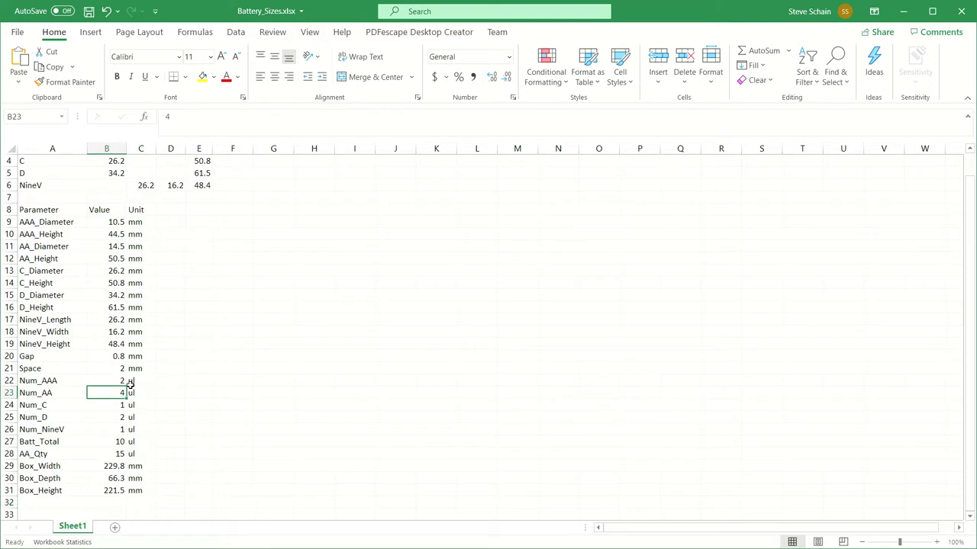
{"action": "type", "text": "3"}
{"action": "key", "text": "Return"}
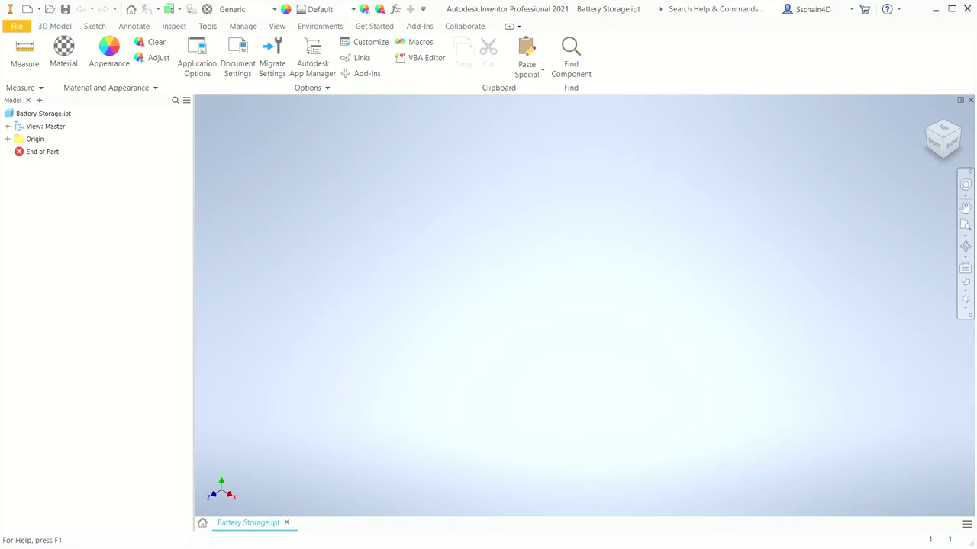
- Switch to Autodesk Inventor and check the units in the Battery Storage part's document settings
{"action": "left_click", "coordinate": [238, 67]}
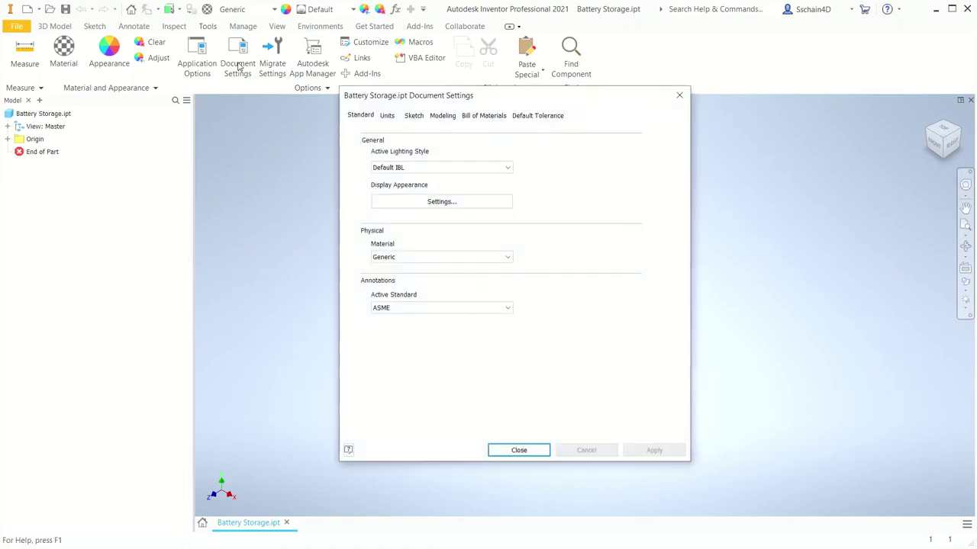
{"action": "left_click", "coordinate": [394, 117]}
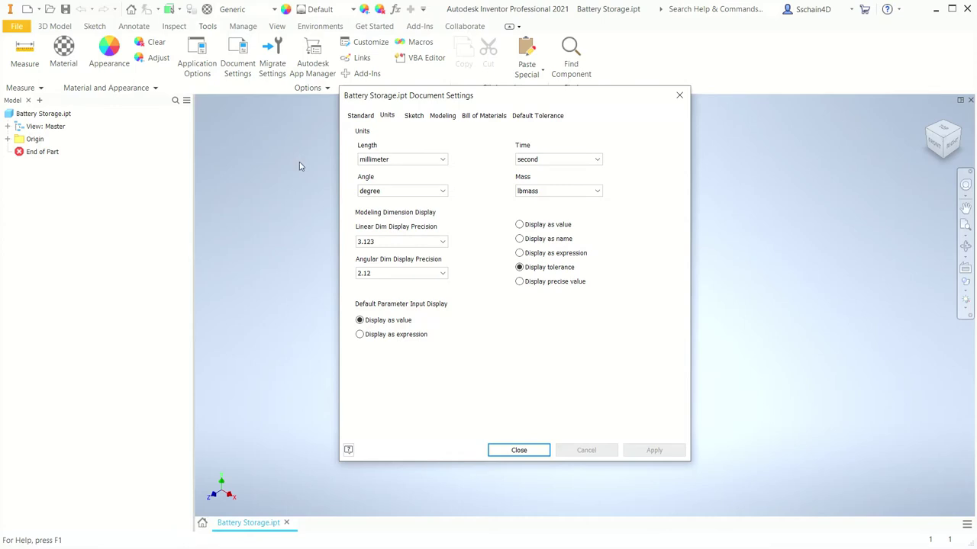
{"action": "left_click", "coordinate": [518, 450]}
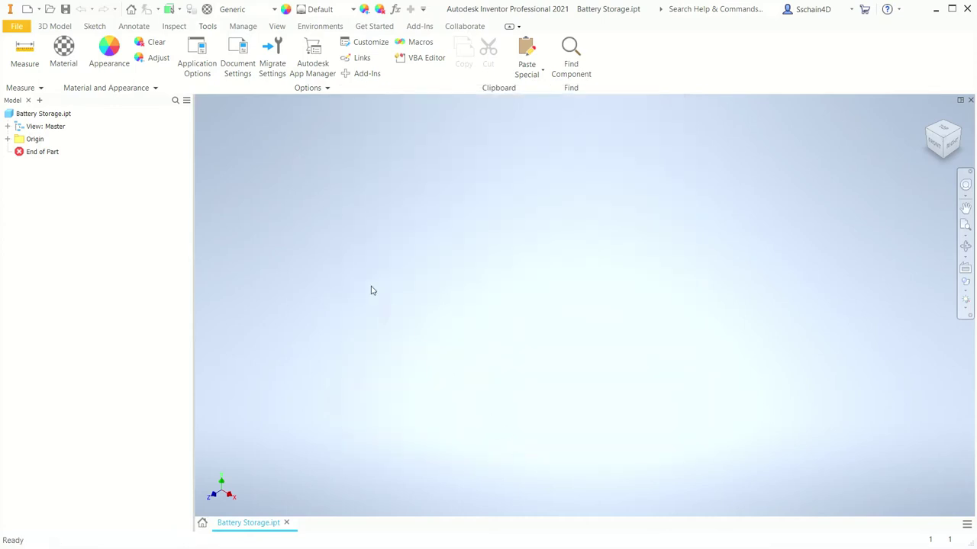
- Link Battery_Sizes.xlsx to the part's parameters, using A9 as the start cell
{"action": "left_click", "coordinate": [243, 27]}
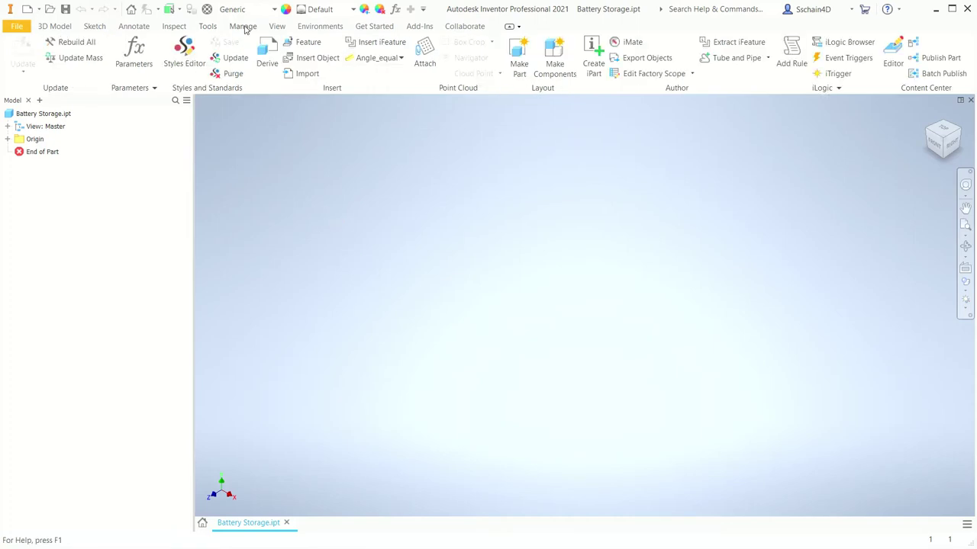
{"action": "left_click", "coordinate": [134, 49]}
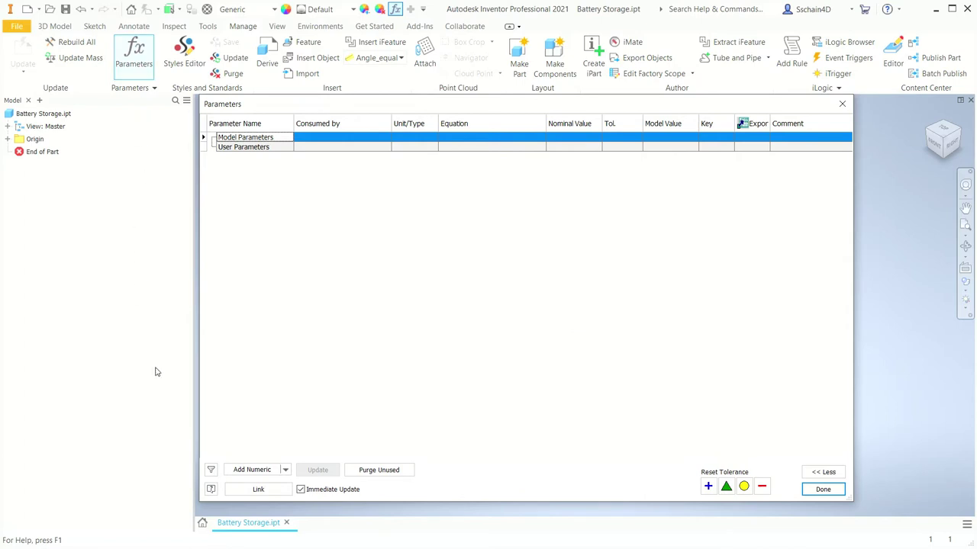
{"action": "left_click", "coordinate": [258, 489]}
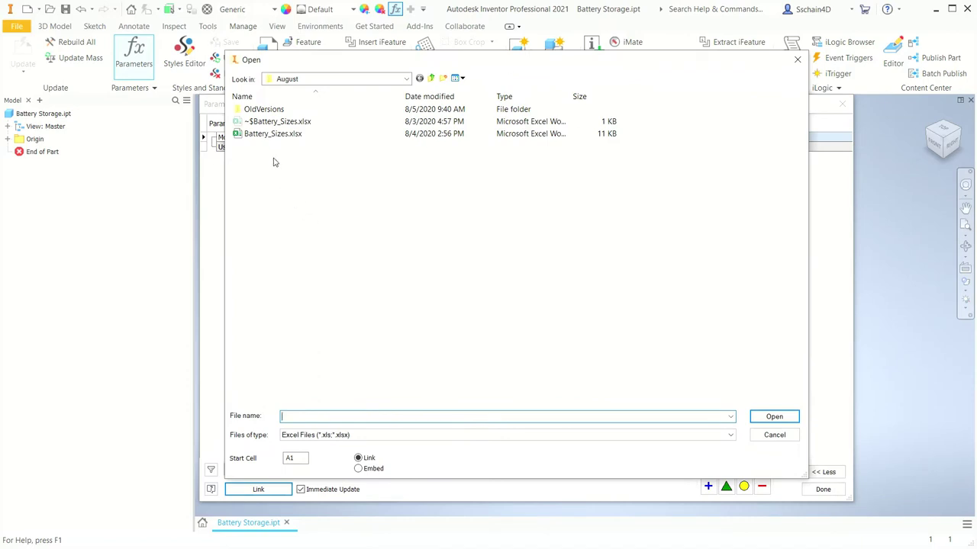
{"action": "left_click", "coordinate": [270, 137]}
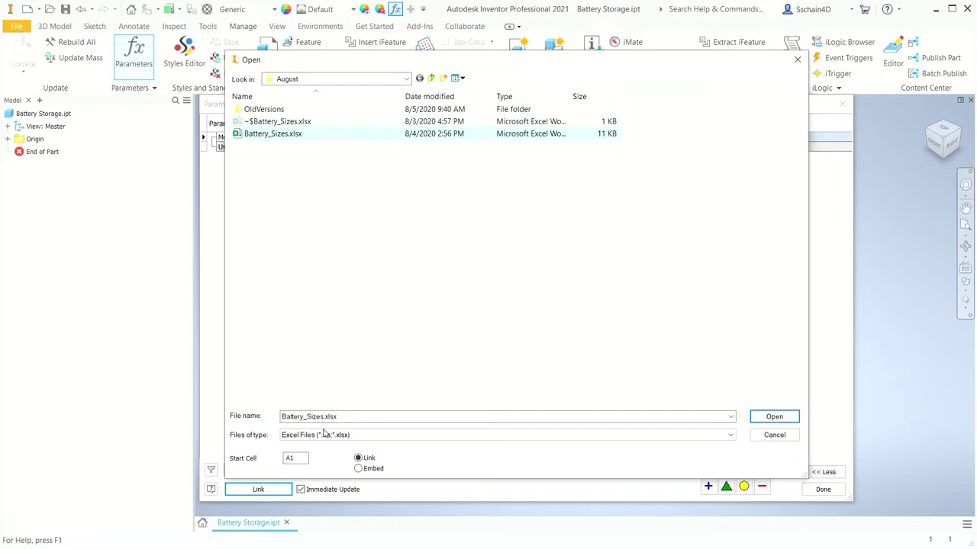
{"action": "double_click", "coordinate": [298, 458]}
{"action": "type", "text": "A9"}
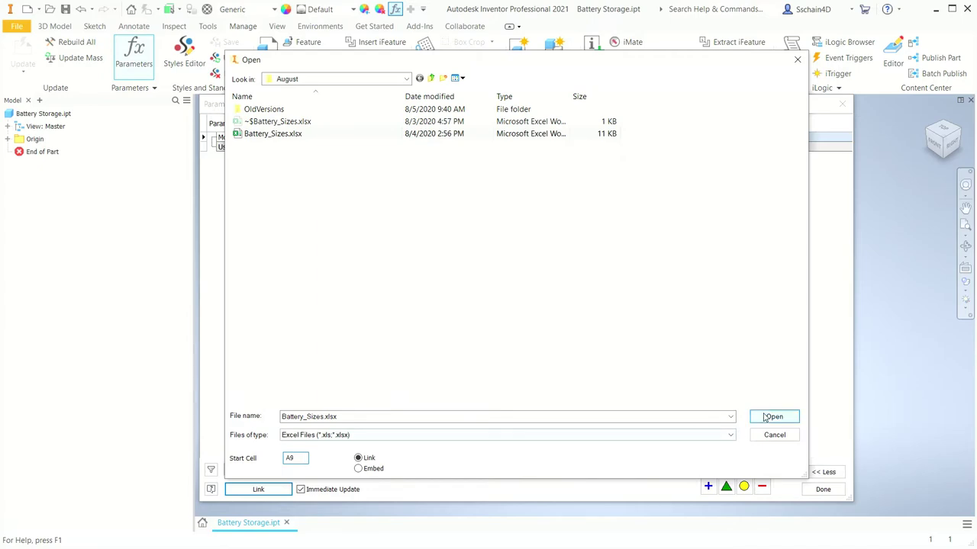
{"action": "left_click", "coordinate": [773, 417]}
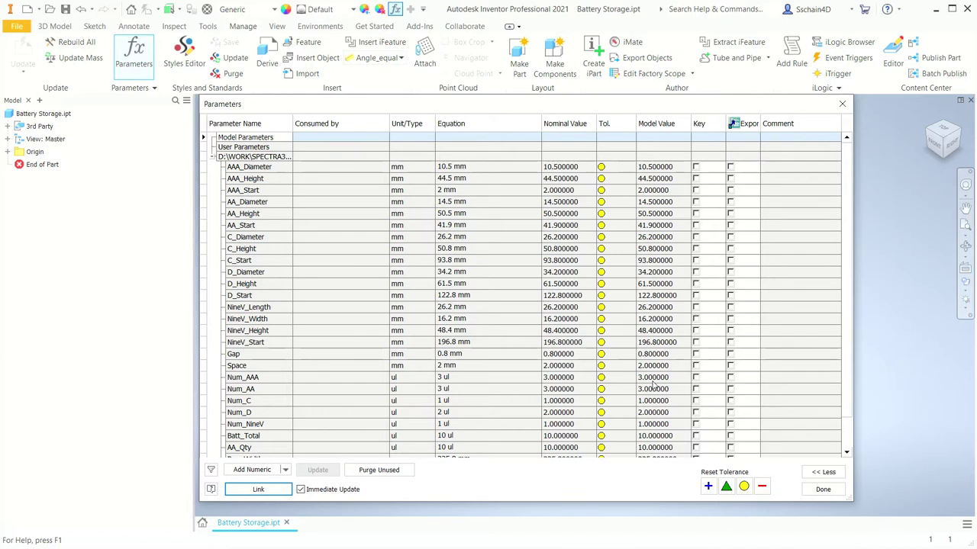
{"action": "left_click", "coordinate": [814, 491]}
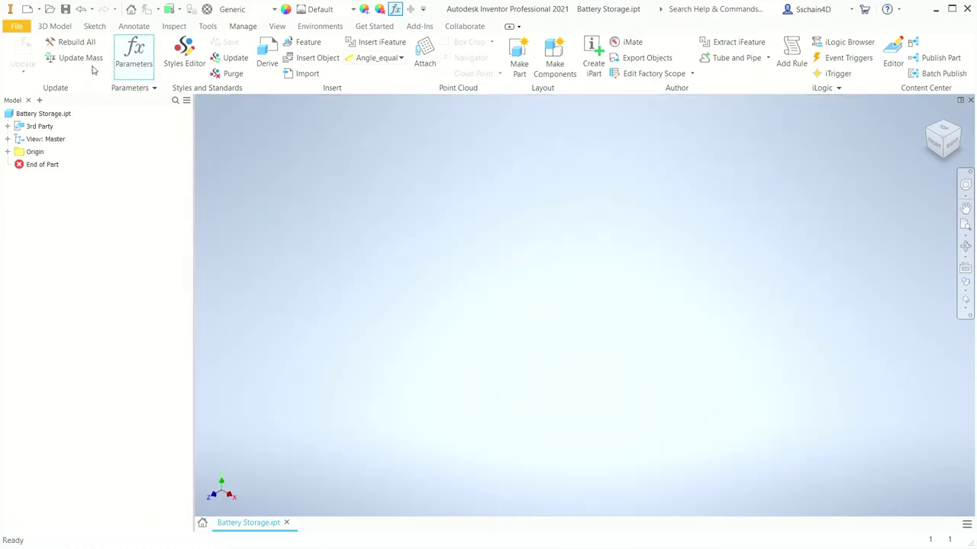
- Start a new 2D sketch on an origin plane of the Battery Storage part
{"action": "left_click", "coordinate": [94, 27]}
{"action": "left_click", "coordinate": [30, 52]}
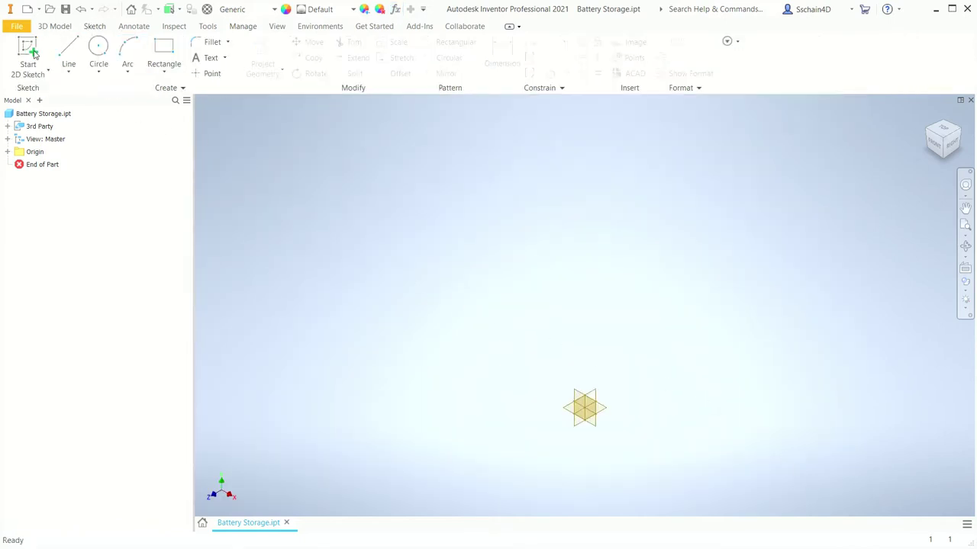
{"action": "left_click", "coordinate": [432, 302]}
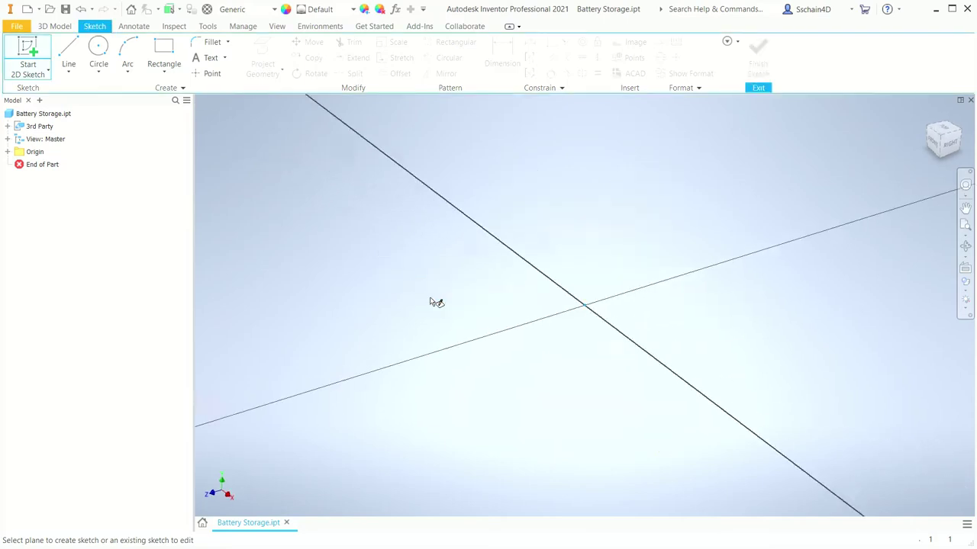
- Sketch a two-point rectangle around the origin, about 30.4 mm wide and 12.5 mm deep
{"action": "left_click", "coordinate": [164, 51]}
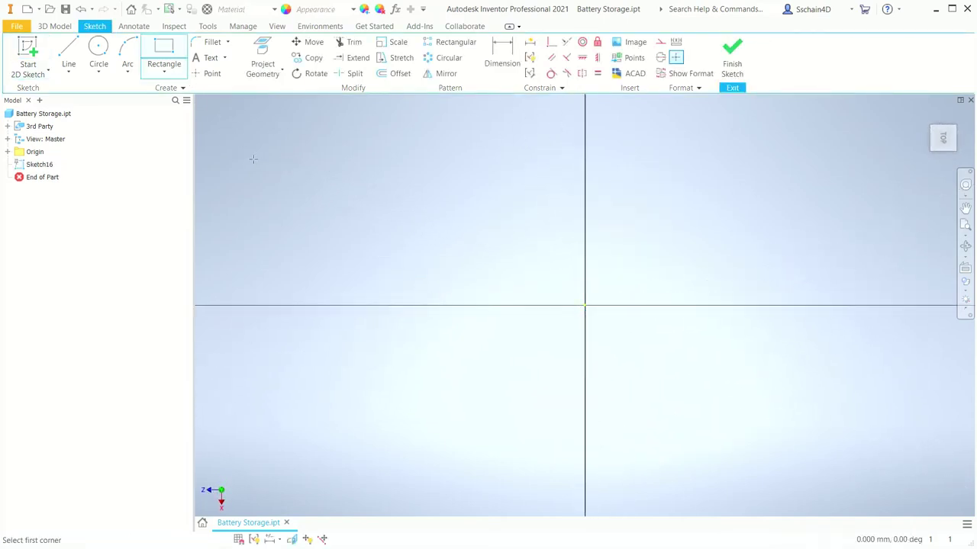
{"action": "left_click", "coordinate": [394, 251]}
{"action": "left_click", "coordinate": [766, 402]}
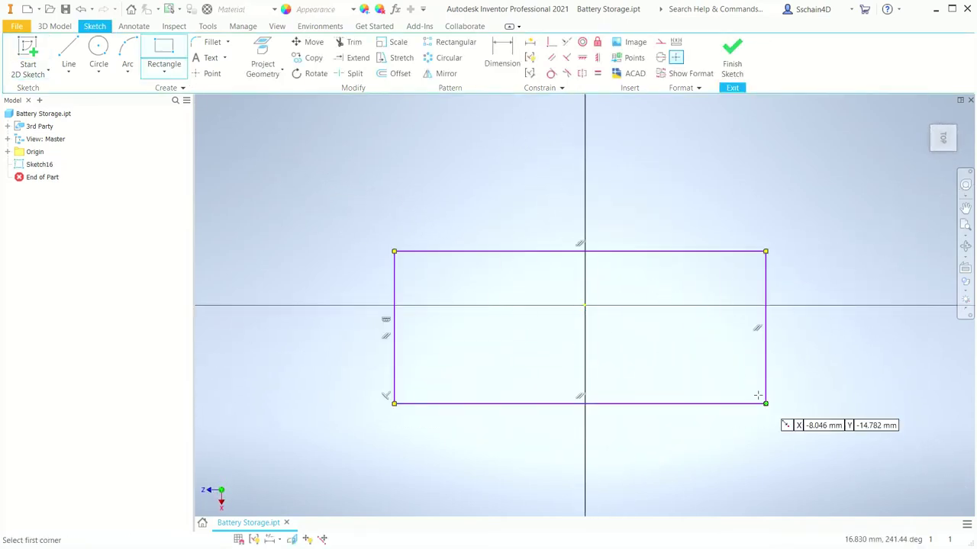
- Dimension the rectangle's overall width between its side edges and its depth between the upper and lower edges, accepting the drawn sizes
{"action": "left_click", "coordinate": [504, 49]}
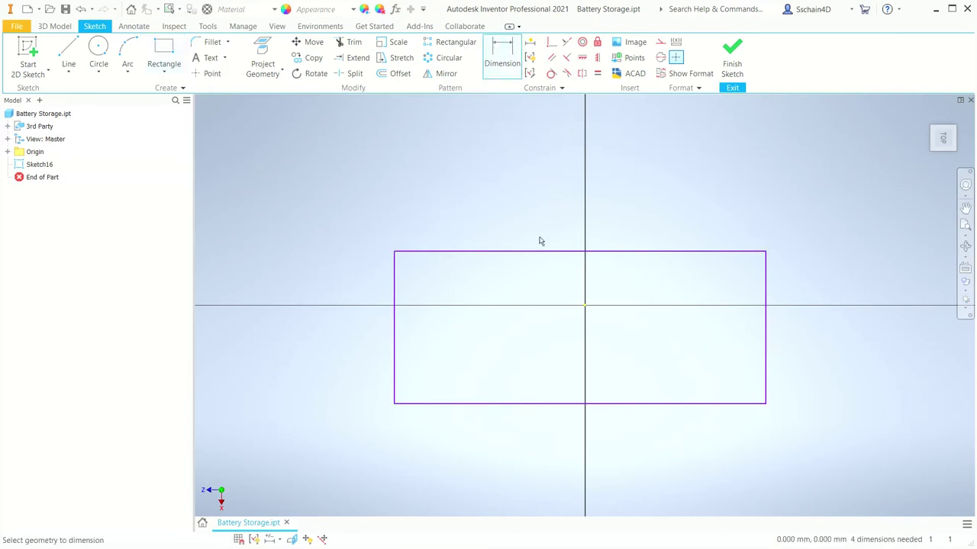
{"action": "left_click", "coordinate": [394, 296]}
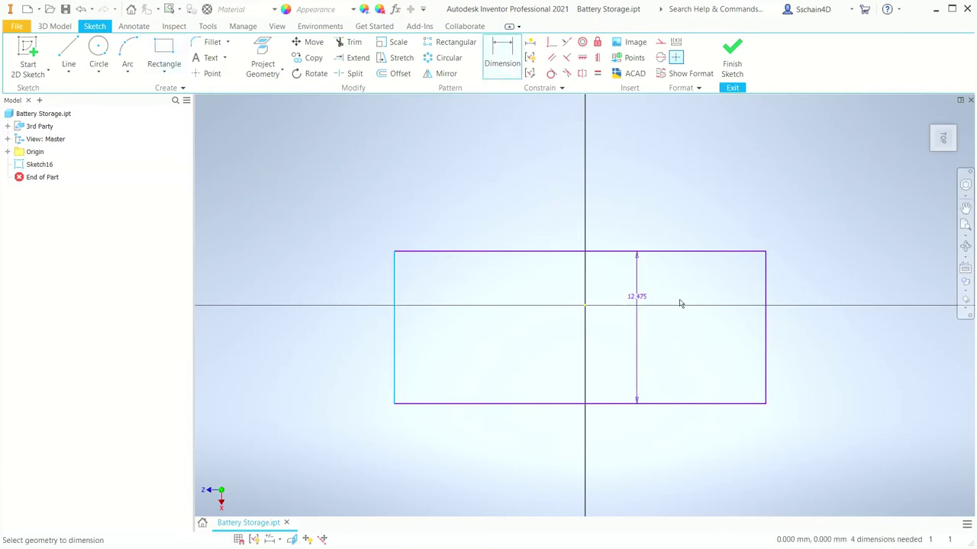
{"action": "left_click", "coordinate": [766, 305]}
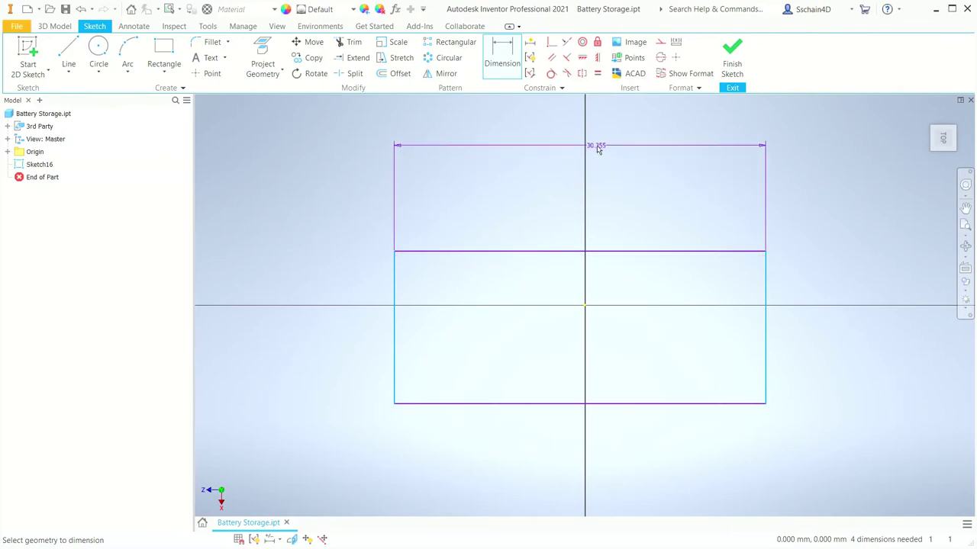
{"action": "left_click", "coordinate": [577, 145]}
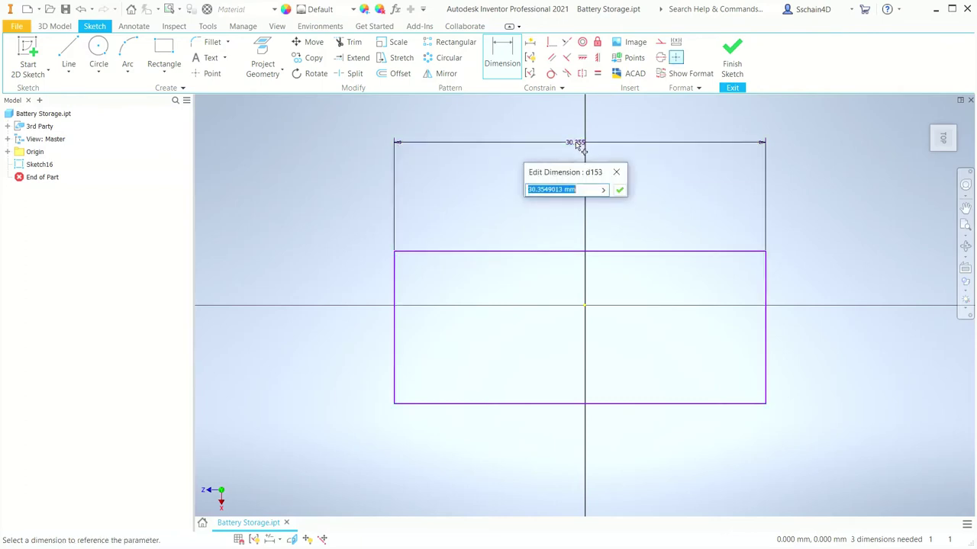
{"action": "left_click", "coordinate": [619, 190]}
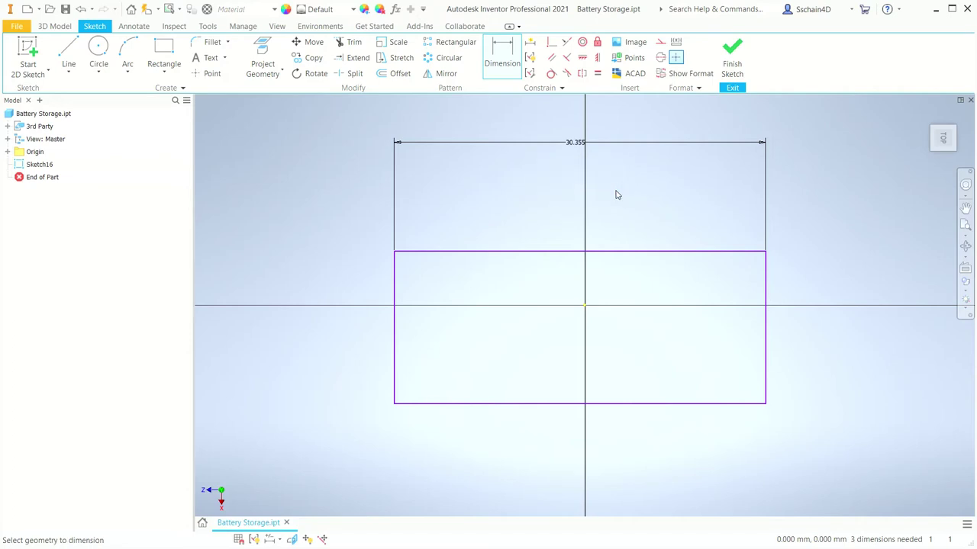
{"action": "left_click", "coordinate": [494, 255]}
{"action": "left_click", "coordinate": [492, 408]}
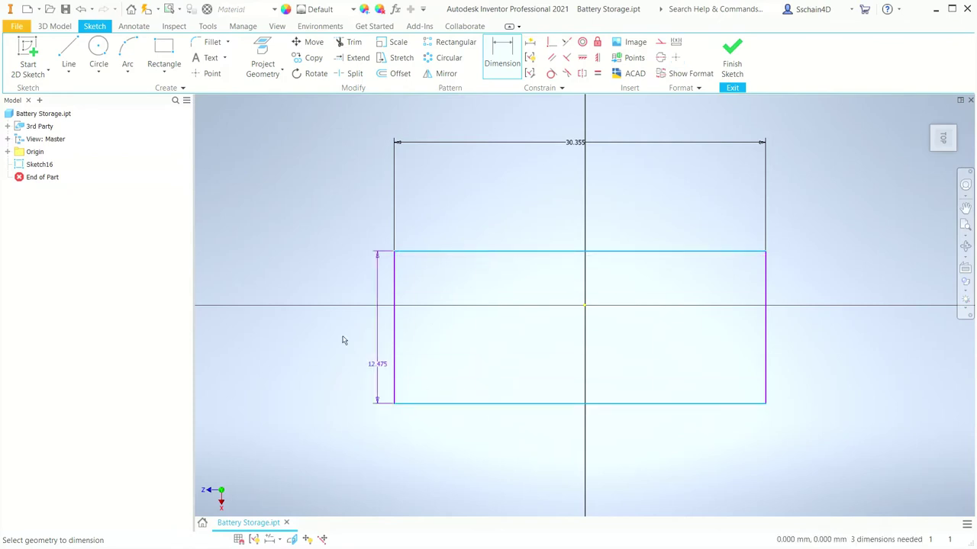
{"action": "left_click", "coordinate": [275, 325]}
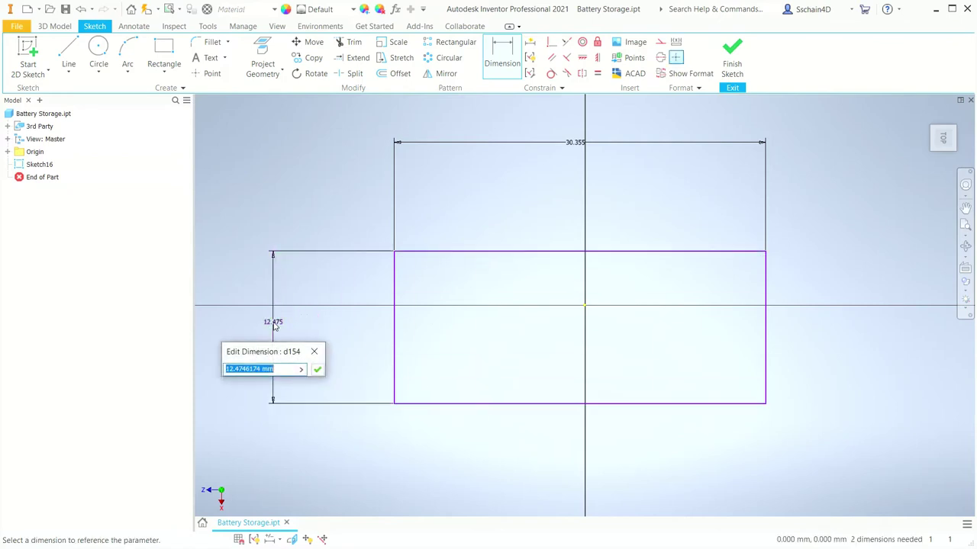
{"action": "left_click", "coordinate": [317, 371]}
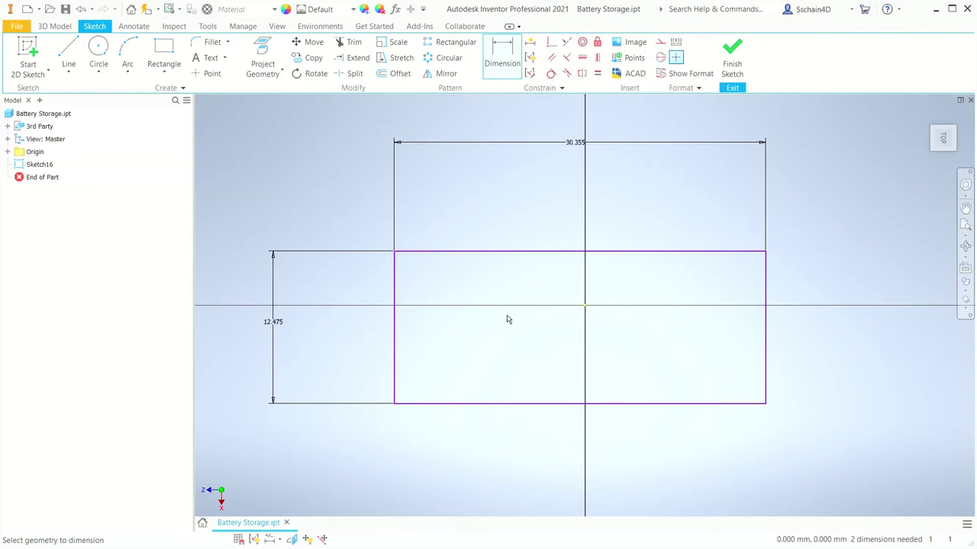
- Dimension the rectangle's upper edge from the origin point as half the depth dimension, d154/2
{"action": "left_click", "coordinate": [557, 252]}
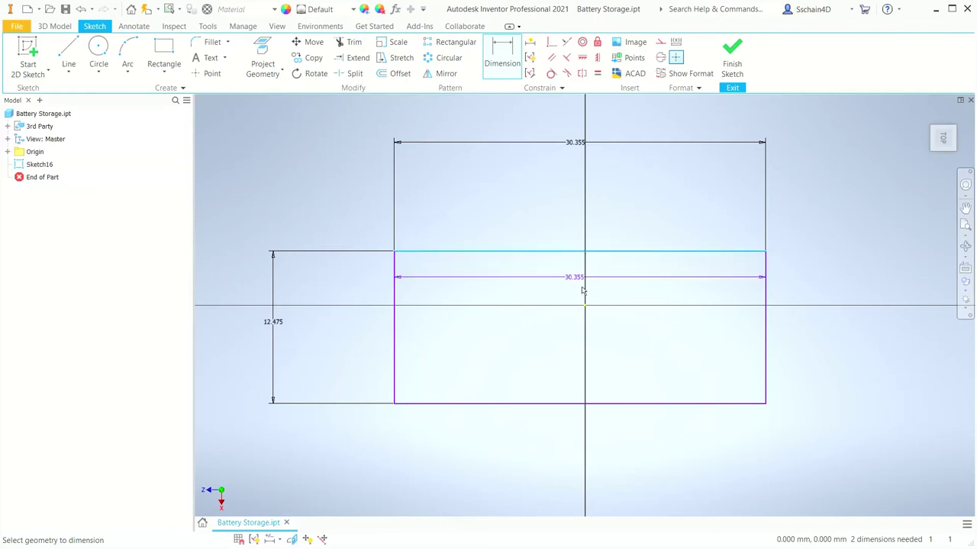
{"action": "left_click", "coordinate": [586, 305]}
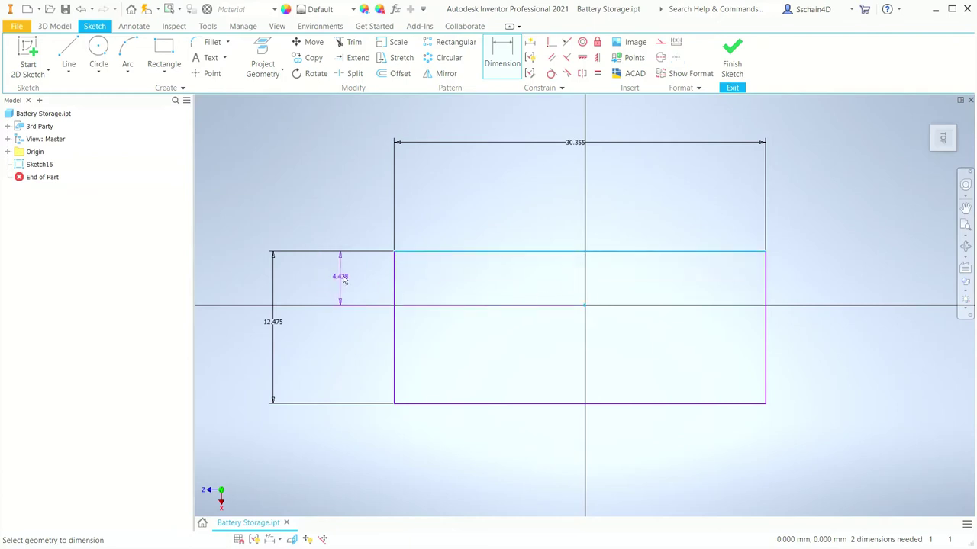
{"action": "left_click", "coordinate": [343, 280]}
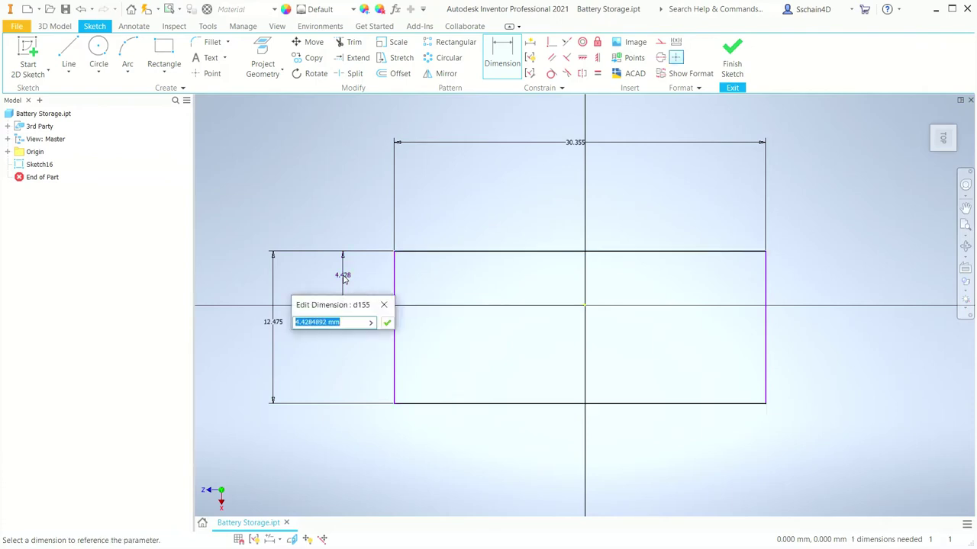
{"action": "left_click", "coordinate": [273, 326]}
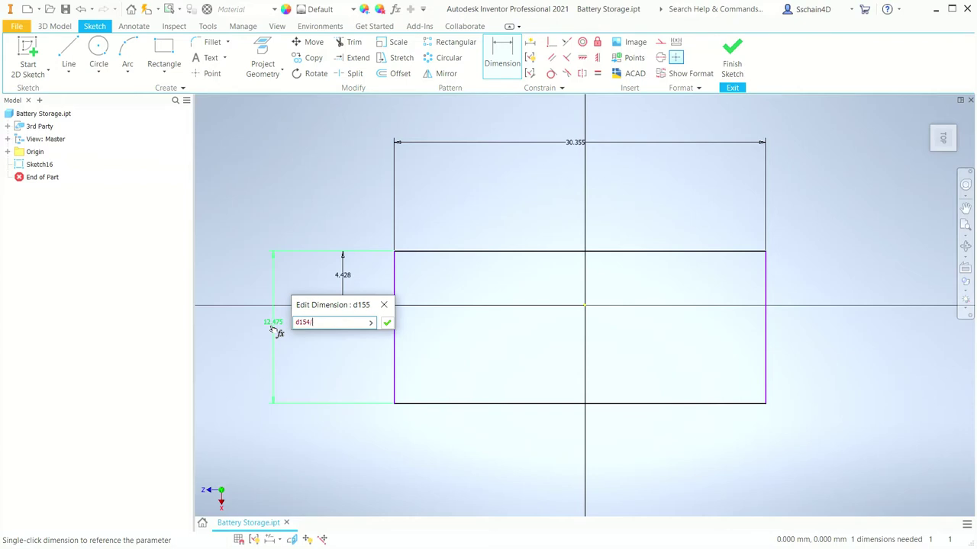
{"action": "key", "text": "Return"}
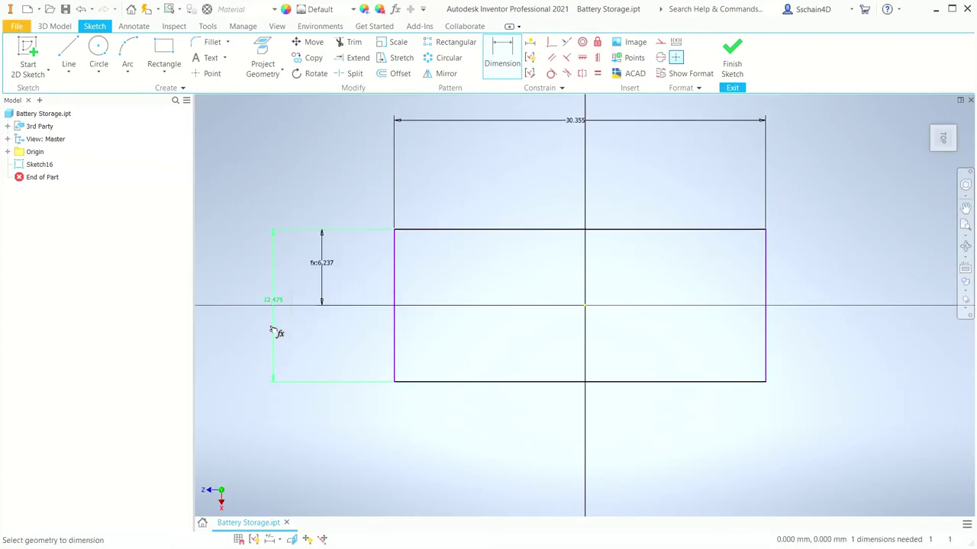
- Dimension the rectangle's left edge from the origin point as half the width dimension, d153/2
{"action": "left_click", "coordinate": [394, 290]}
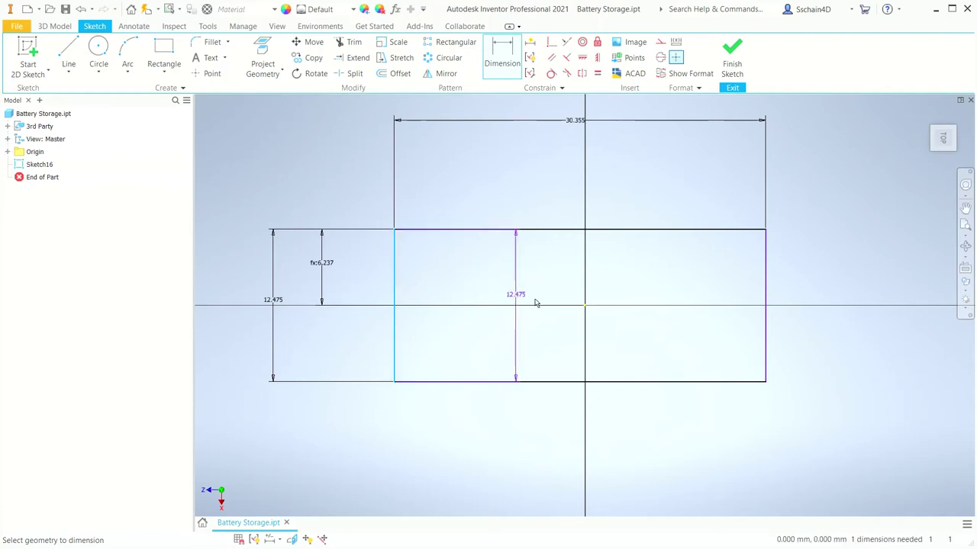
{"action": "left_click", "coordinate": [584, 305]}
{"action": "left_click", "coordinate": [483, 176]}
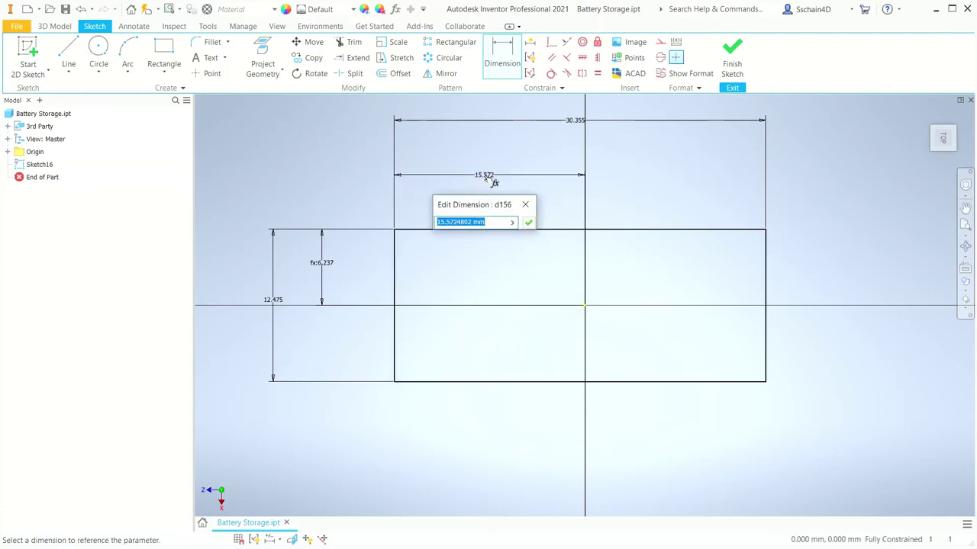
{"action": "left_click", "coordinate": [584, 121]}
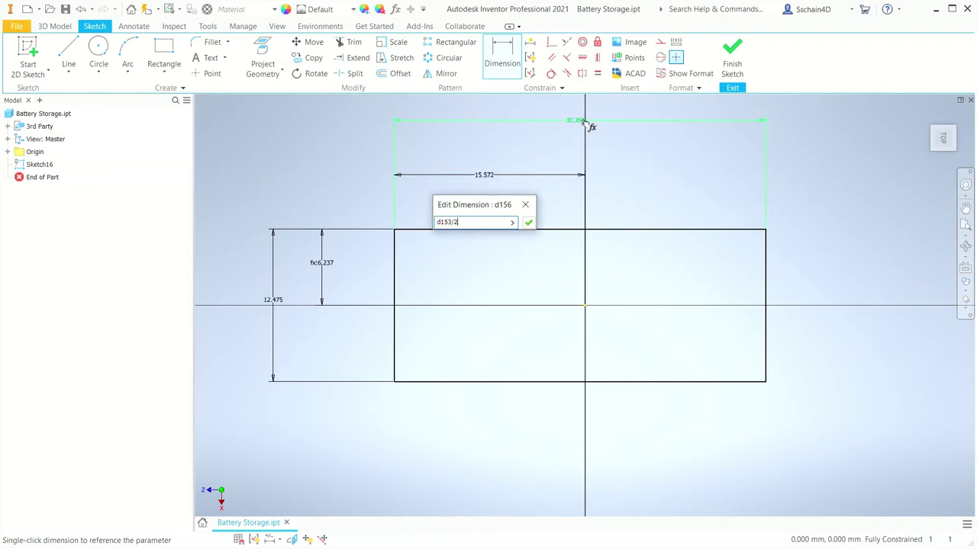
{"action": "key", "text": "Return"}
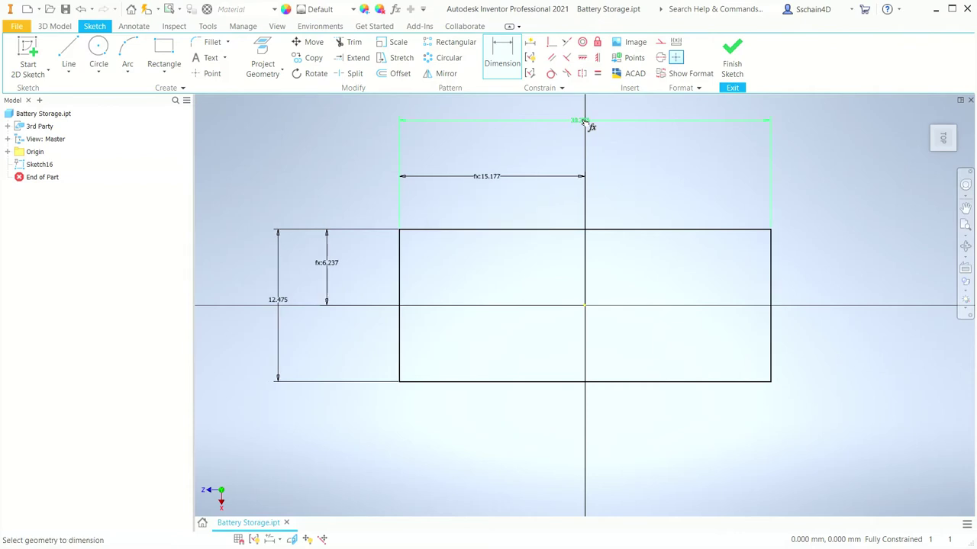
- Set the rectangle's overall width dimension to the linked parameter Box_Width
{"action": "left_click", "coordinate": [583, 122]}
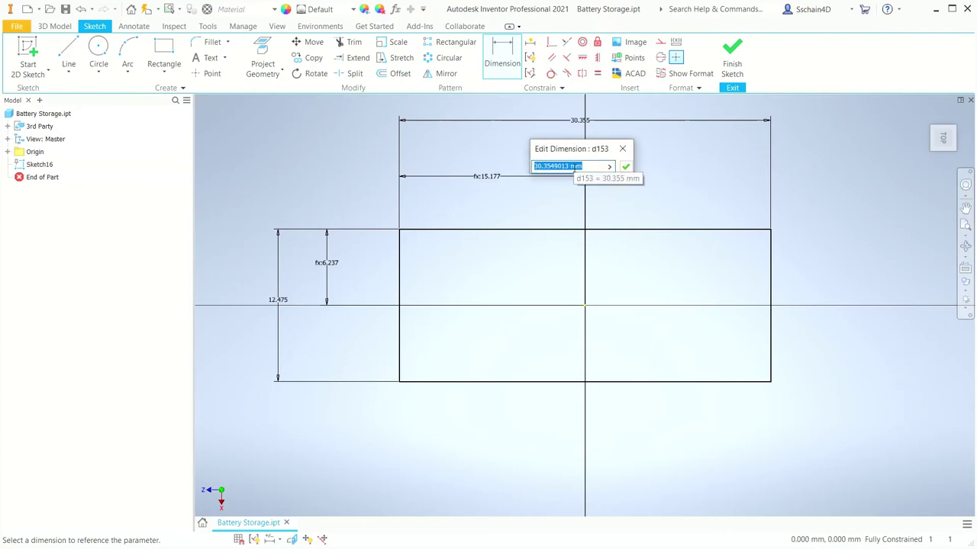
{"action": "key", "text": "BackSpace"}
{"action": "left_click", "coordinate": [612, 167]}
{"action": "left_click", "coordinate": [655, 207]}
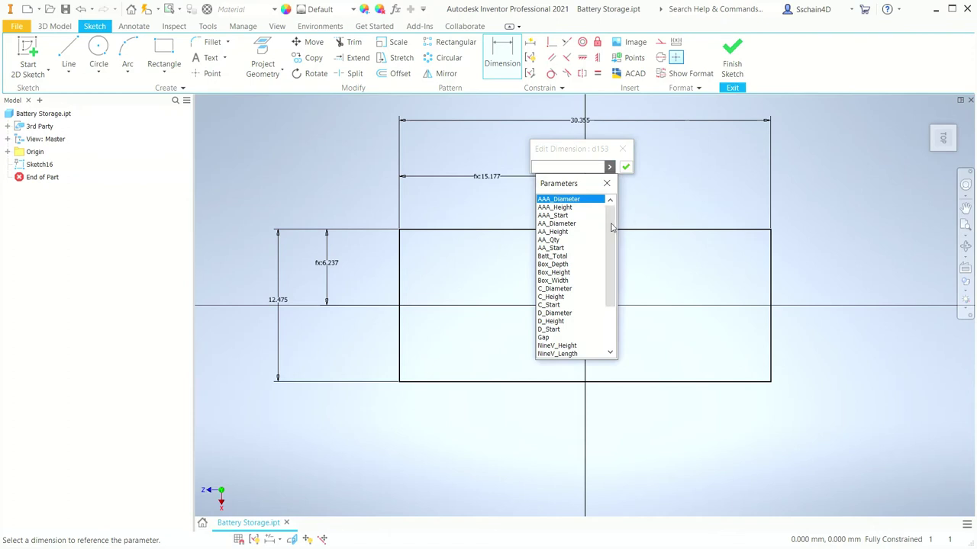
{"action": "scroll", "coordinate": [611, 228], "scroll_direction": "down", "scroll_amount": 1}
{"action": "scroll", "coordinate": [611, 227], "scroll_direction": "up", "scroll_amount": 1}
{"action": "left_click", "coordinate": [553, 280]}
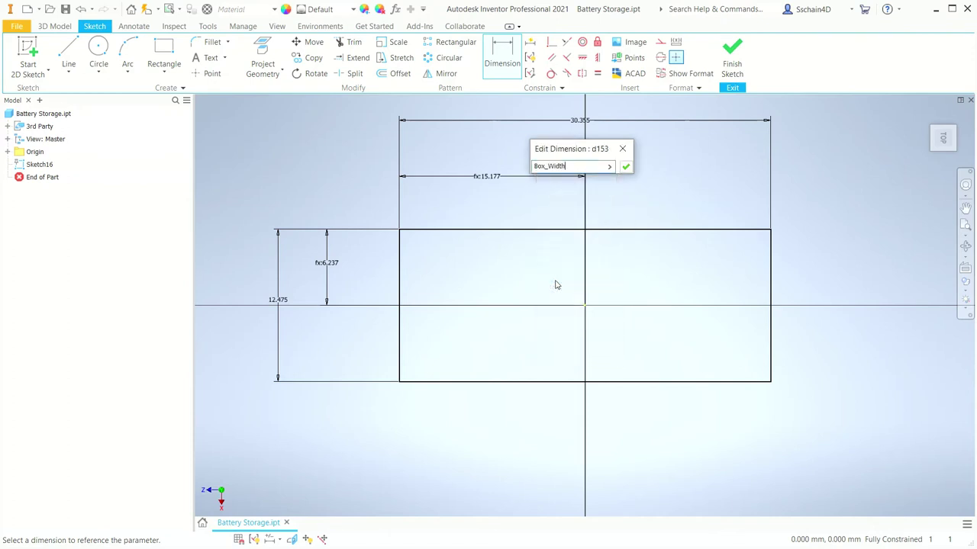
{"action": "left_click", "coordinate": [625, 167]}
- Set the rectangle's overall depth dimension to the linked parameter Box_Depth
{"action": "scroll", "coordinate": [544, 279], "scroll_direction": "up", "scroll_amount": 4}
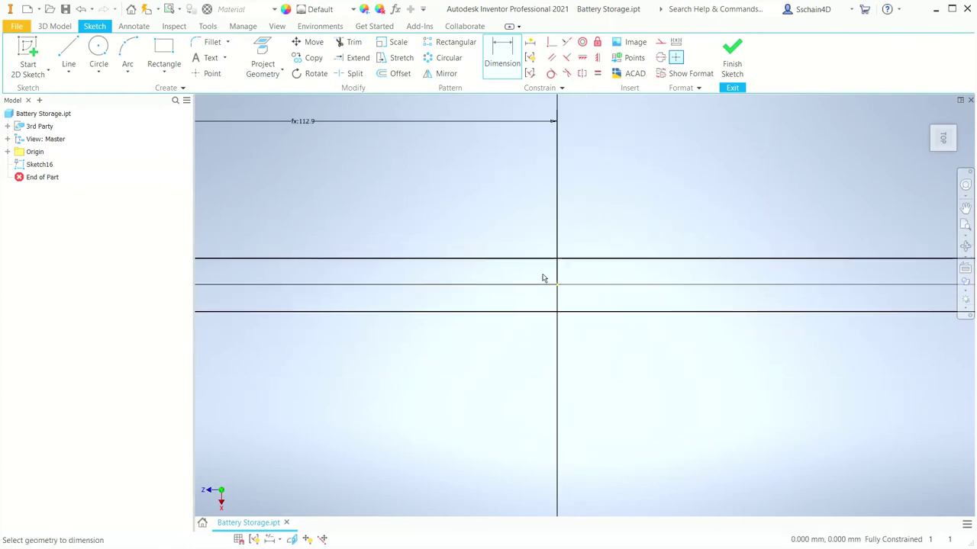
{"action": "scroll", "coordinate": [544, 279], "scroll_direction": "up", "scroll_amount": 2}
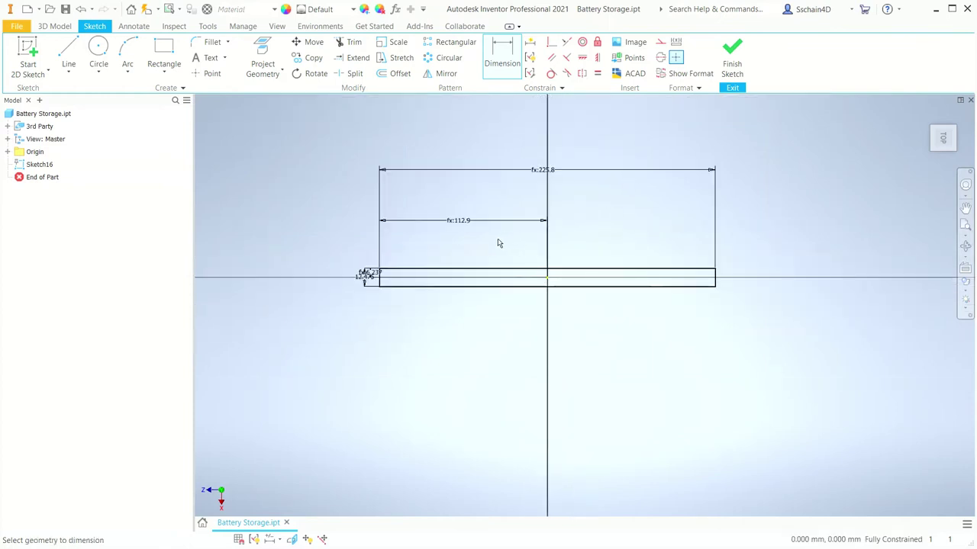
{"action": "scroll", "coordinate": [497, 243], "scroll_direction": "down", "scroll_amount": 2}
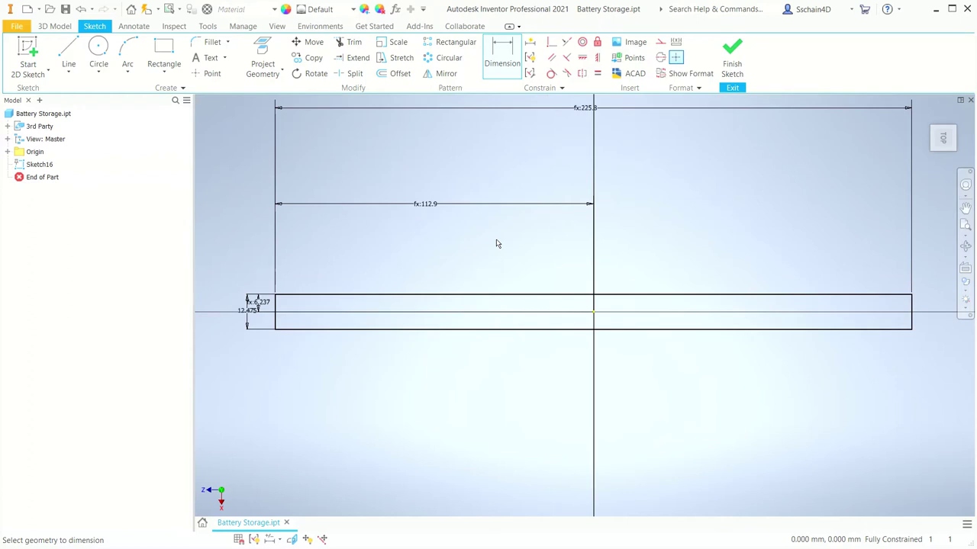
{"action": "middle_click_drag", "start_coordinate": [497, 244], "coordinate": [493, 262]}
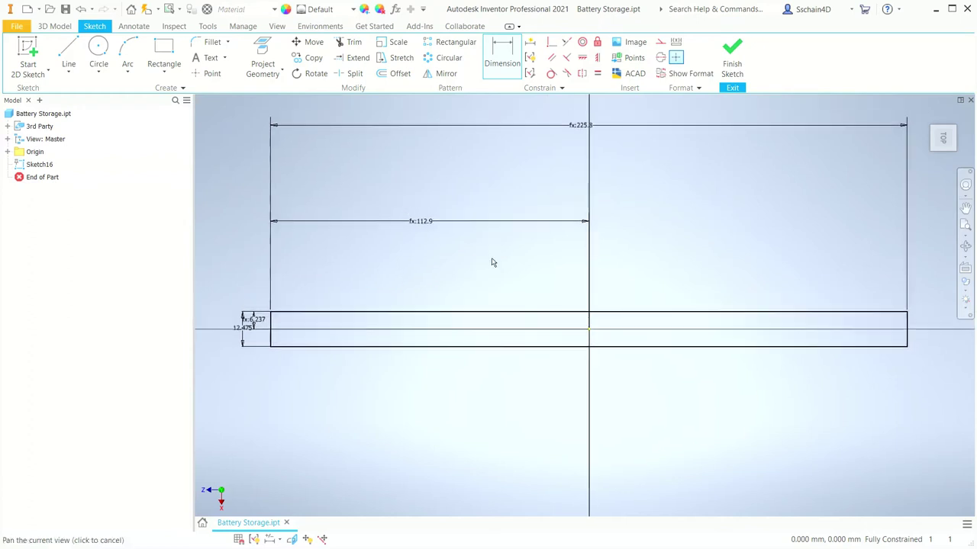
{"action": "double_click", "coordinate": [242, 327]}
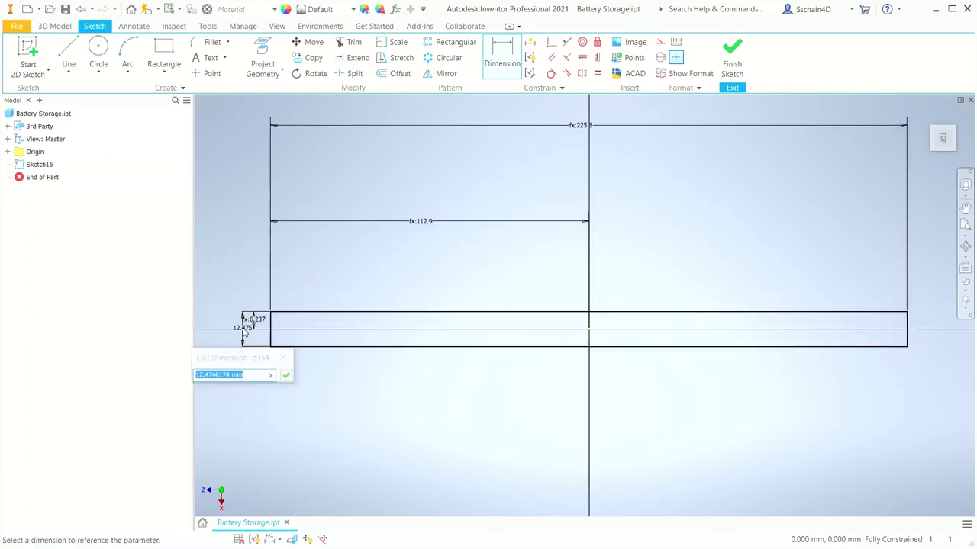
{"action": "key", "text": "BackSpace"}
{"action": "left_click", "coordinate": [270, 376]}
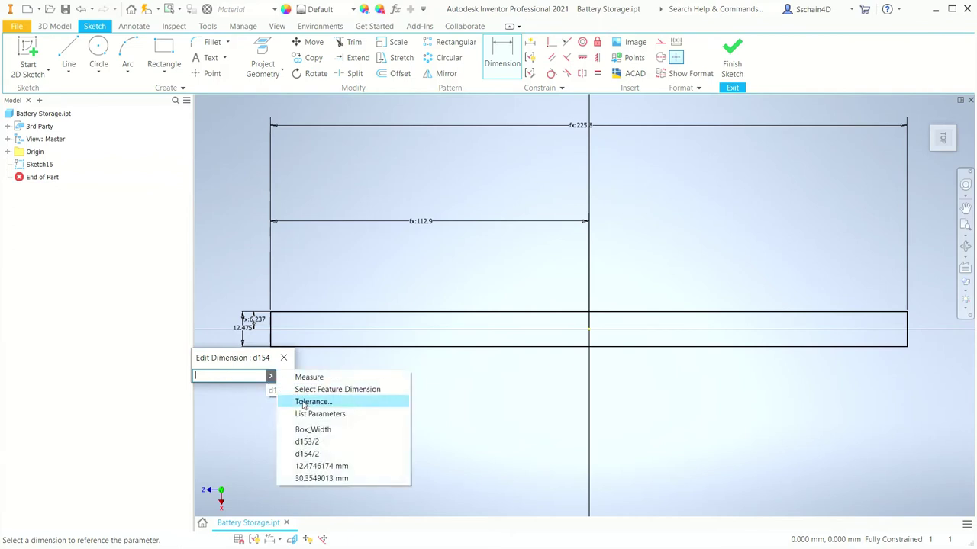
{"action": "left_click", "coordinate": [307, 413]}
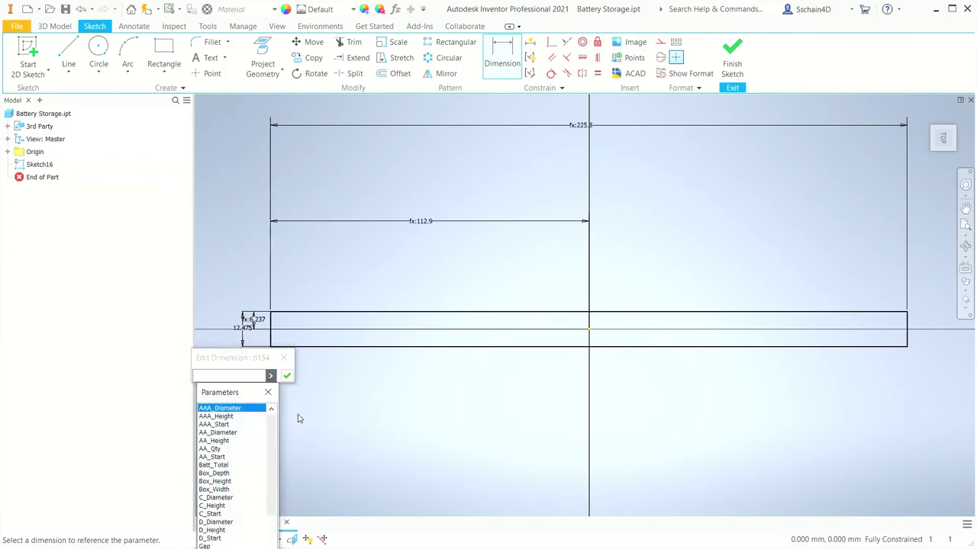
{"action": "left_click", "coordinate": [219, 473]}
{"action": "left_click", "coordinate": [287, 377]}
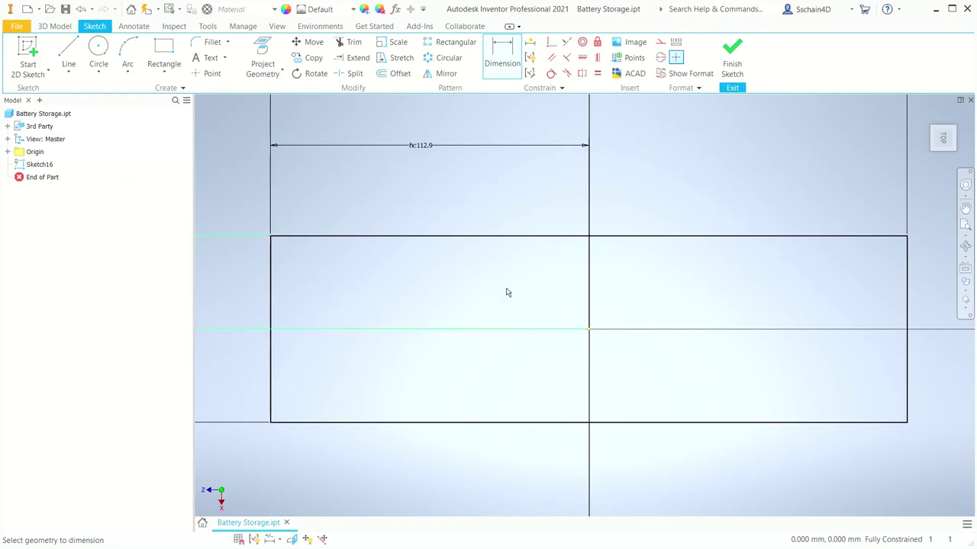
- Finish the sketch and extrude the rectangle upward by the linked parameter Box_Height as a new solid
{"action": "left_click", "coordinate": [737, 53]}
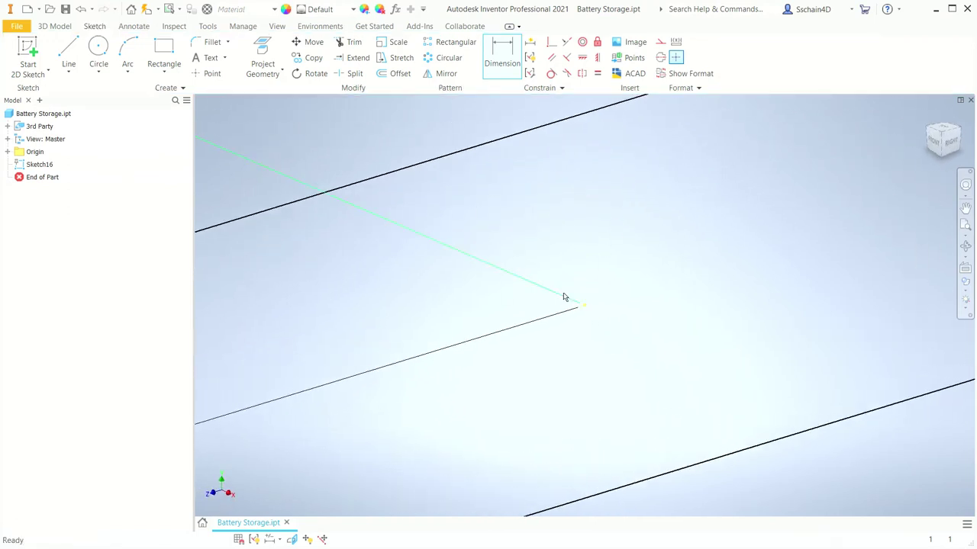
{"action": "left_click", "coordinate": [61, 29]}
{"action": "left_click", "coordinate": [110, 52]}
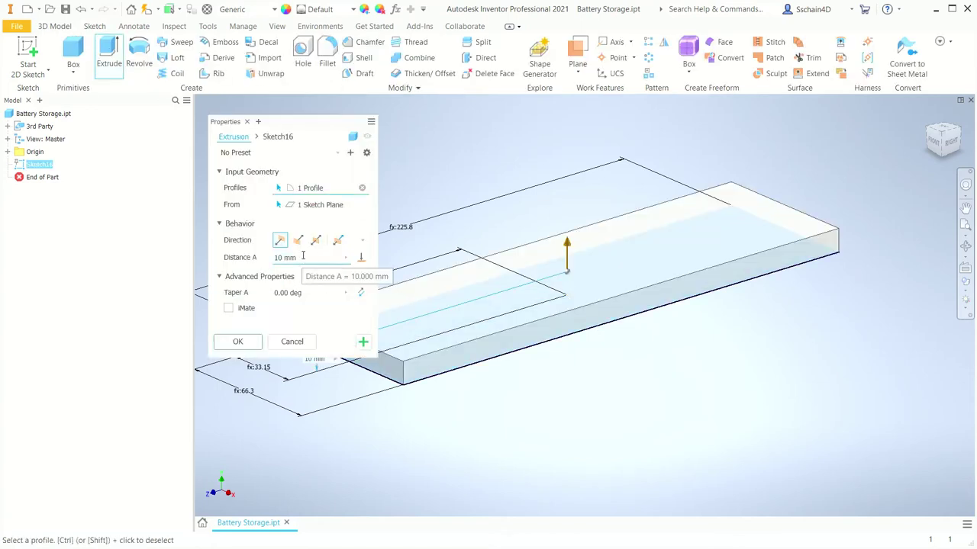
{"action": "left_click", "coordinate": [346, 257]}
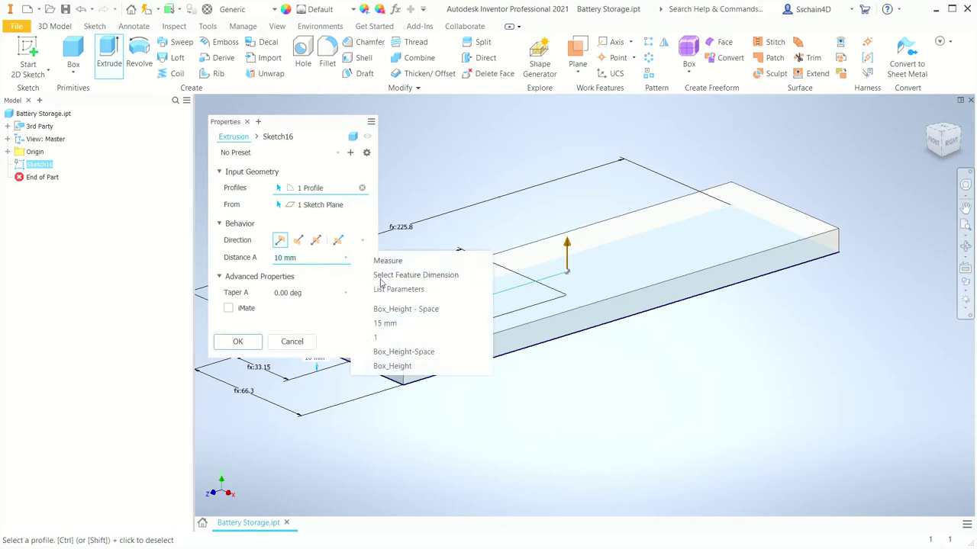
{"action": "left_click", "coordinate": [386, 290]}
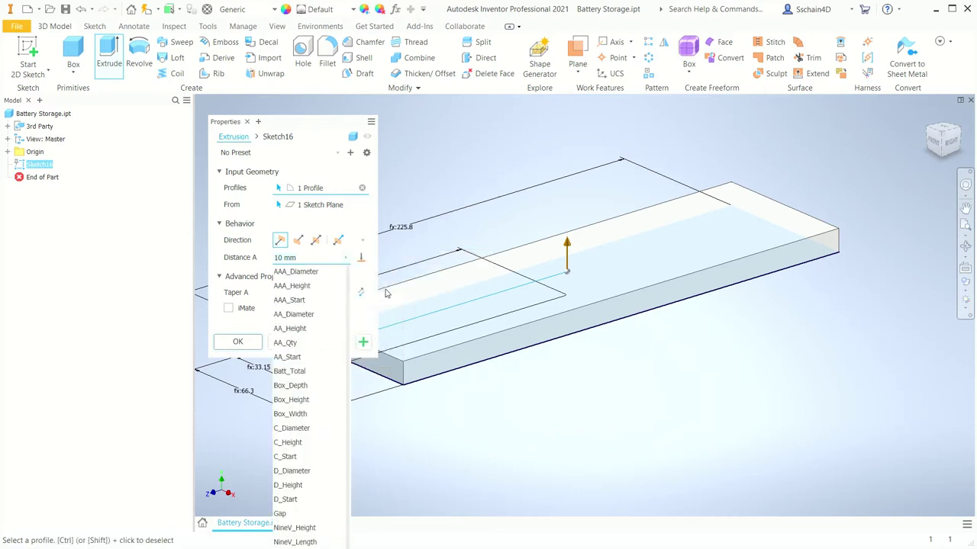
{"action": "left_click", "coordinate": [300, 400]}
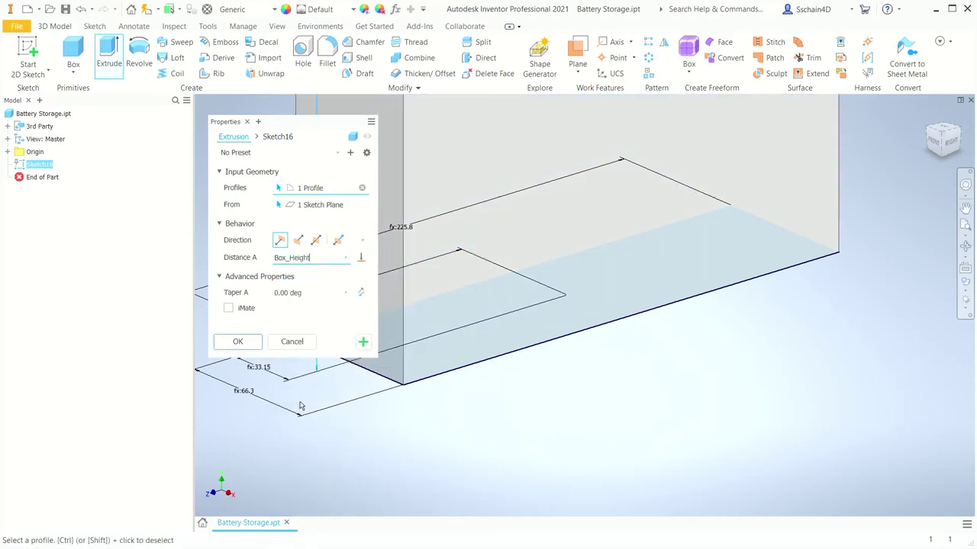
{"action": "left_click", "coordinate": [249, 345]}
- Start a new sketch on the top face of the extruded box
{"action": "scroll", "coordinate": [458, 366], "scroll_direction": "down", "scroll_amount": 5}
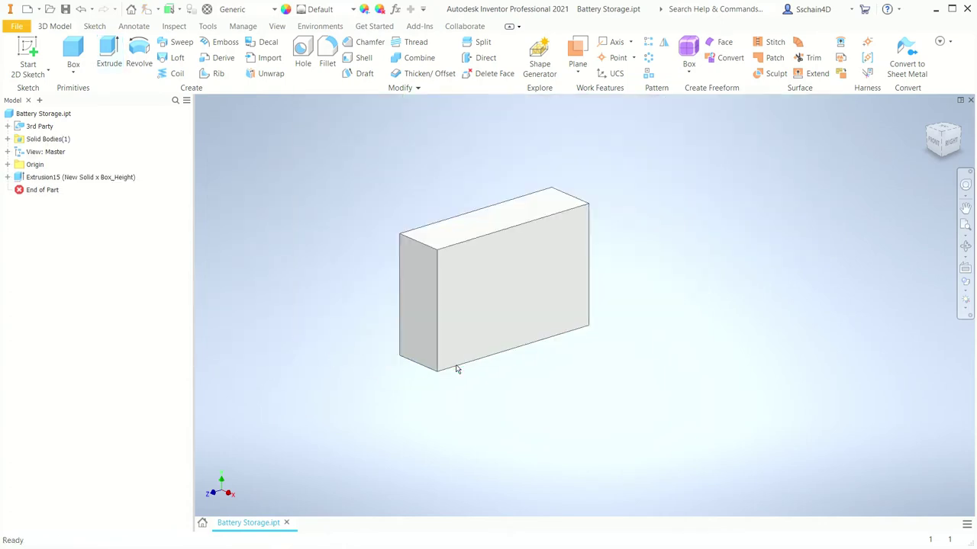
{"action": "scroll", "coordinate": [460, 206], "scroll_direction": "up", "scroll_amount": 3}
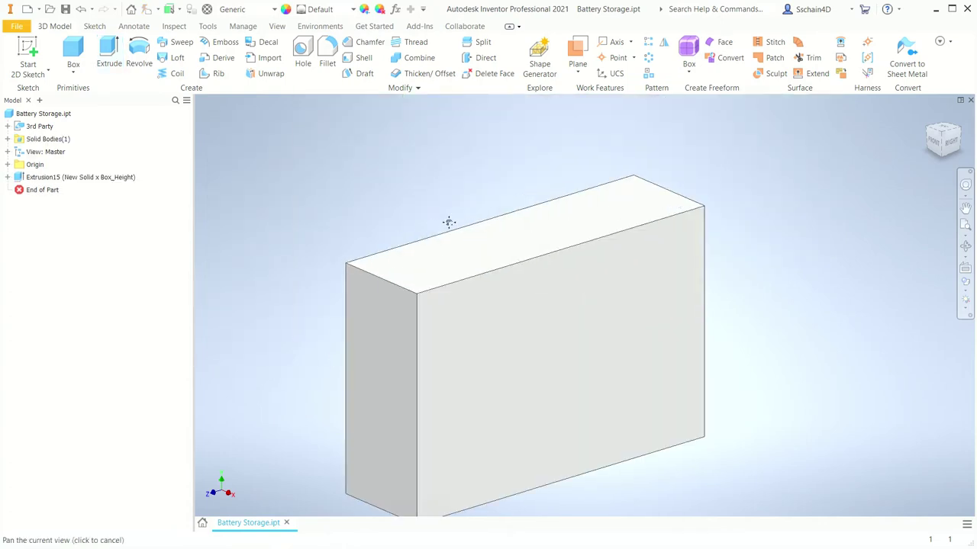
{"action": "middle_click_drag", "start_coordinate": [447, 222], "coordinate": [462, 176]}
{"action": "left_click", "coordinate": [486, 204]}
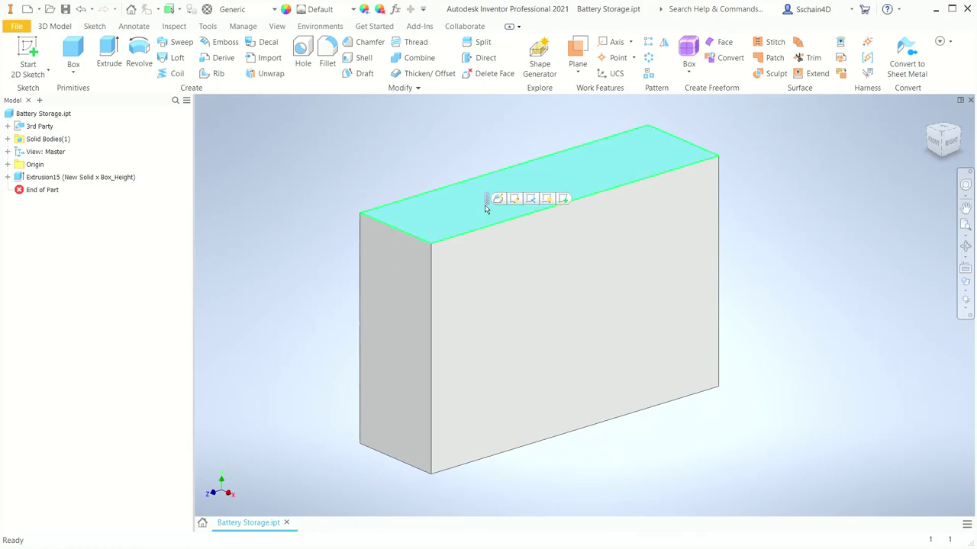
{"action": "left_click", "coordinate": [563, 199]}
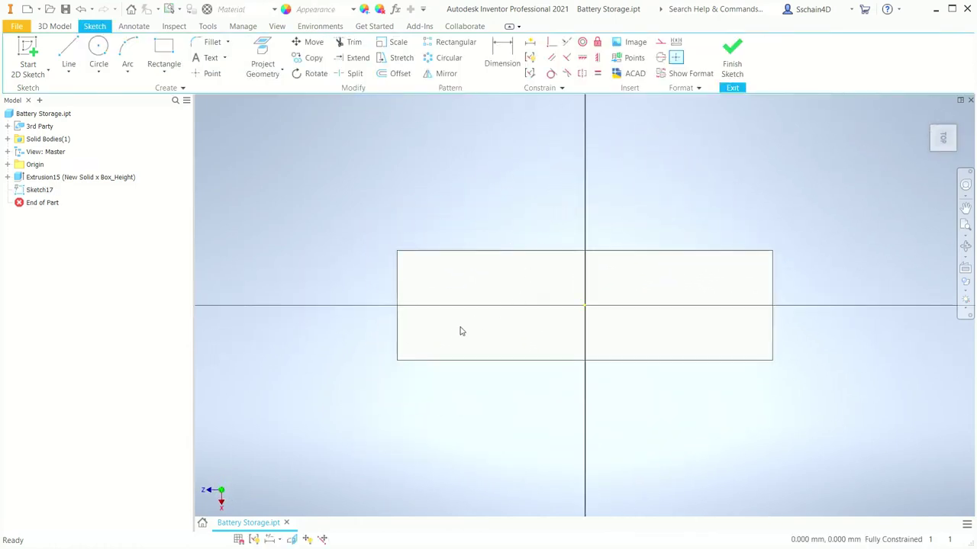
- Sketch an upright, narrow rectangle about 44 mm long just inside the lower-left corner of the box's top face
{"action": "scroll", "coordinate": [449, 336], "scroll_direction": "up", "scroll_amount": 3}
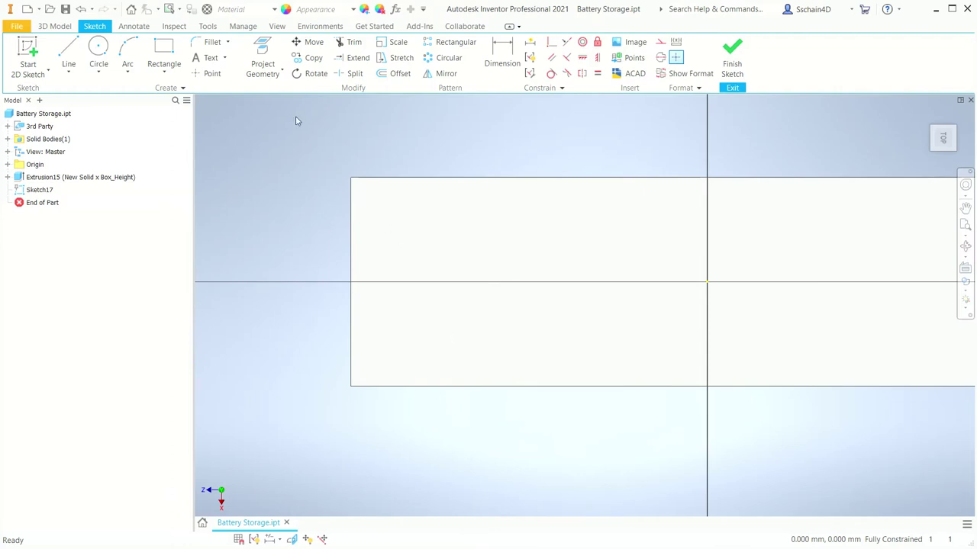
{"action": "left_click", "coordinate": [169, 50]}
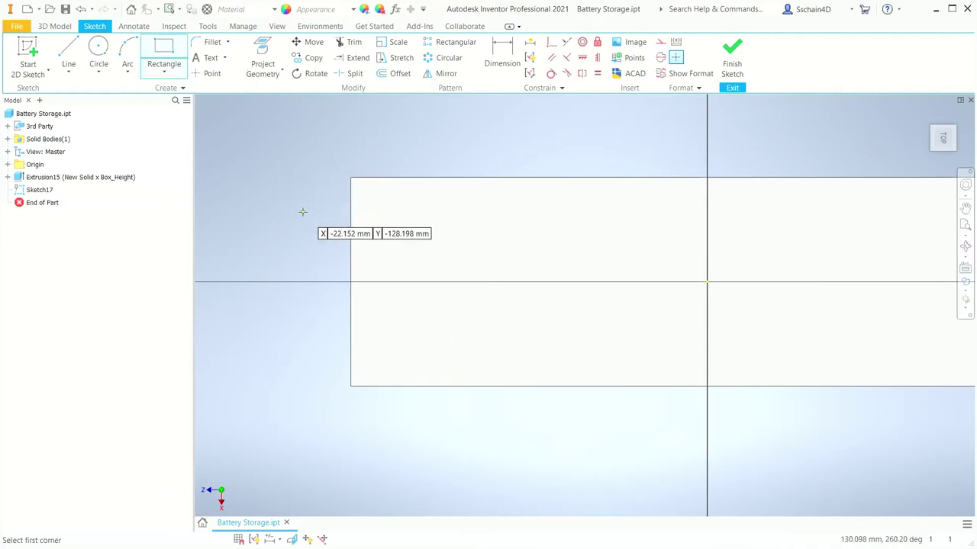
{"action": "left_click", "coordinate": [361, 237]}
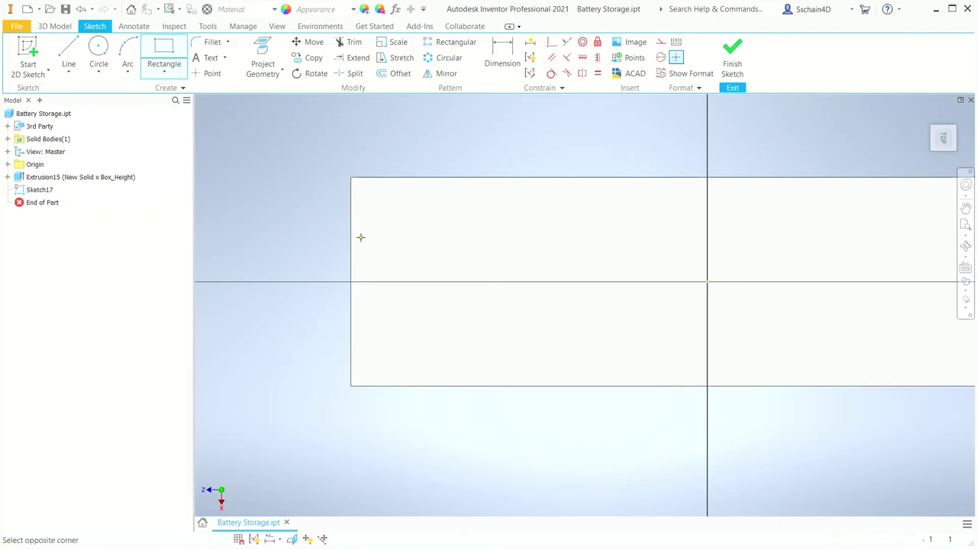
{"action": "left_click", "coordinate": [409, 376]}
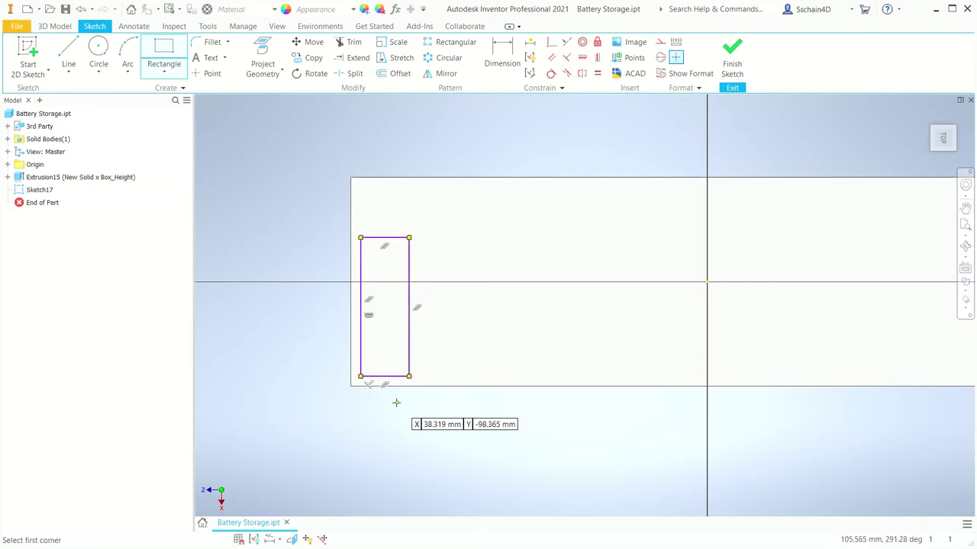
- Sketch a small rectangle about 9 by 3 mm joining the narrow rectangle's lower edge to the box's lower edge
{"action": "scroll", "coordinate": [396, 402], "scroll_direction": "up", "scroll_amount": 3}
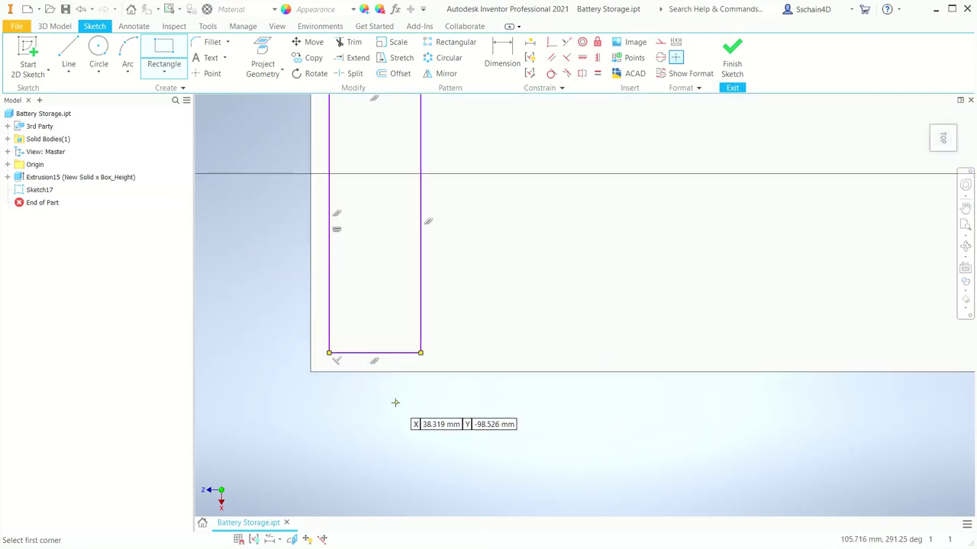
{"action": "left_click", "coordinate": [347, 353]}
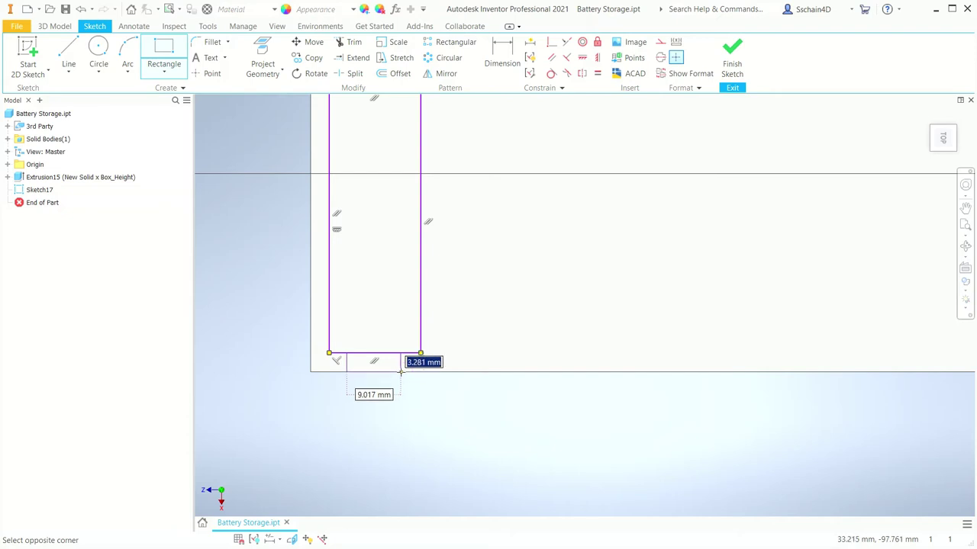
{"action": "left_click", "coordinate": [401, 372]}
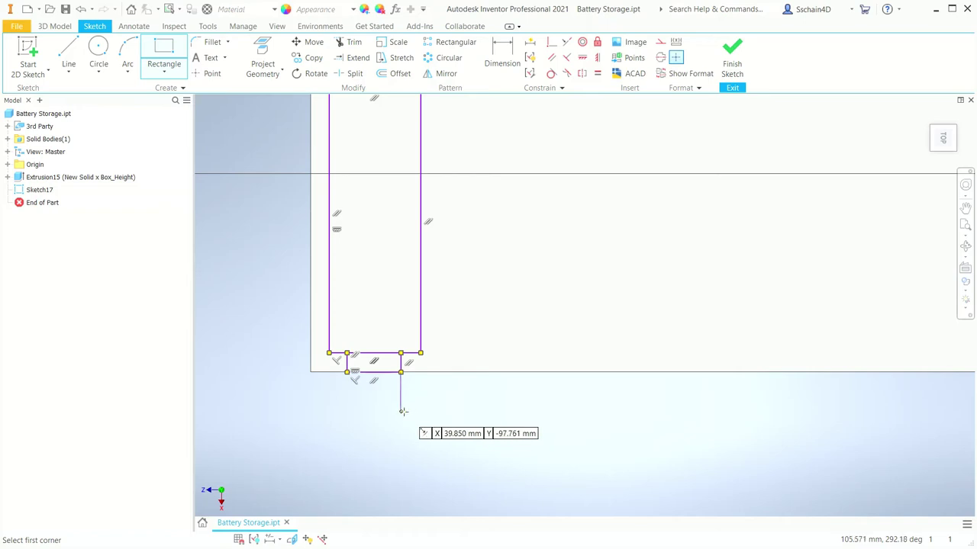
- Dimension the gap between the narrow rectangle's left edge and the box's left edge as the parameter Space
{"action": "left_click", "coordinate": [504, 54]}
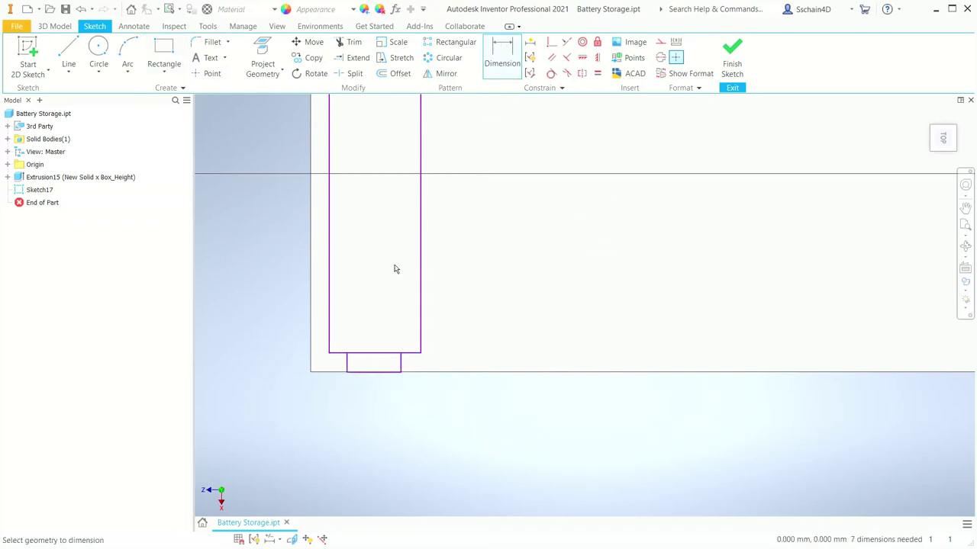
{"action": "left_click", "coordinate": [329, 328]}
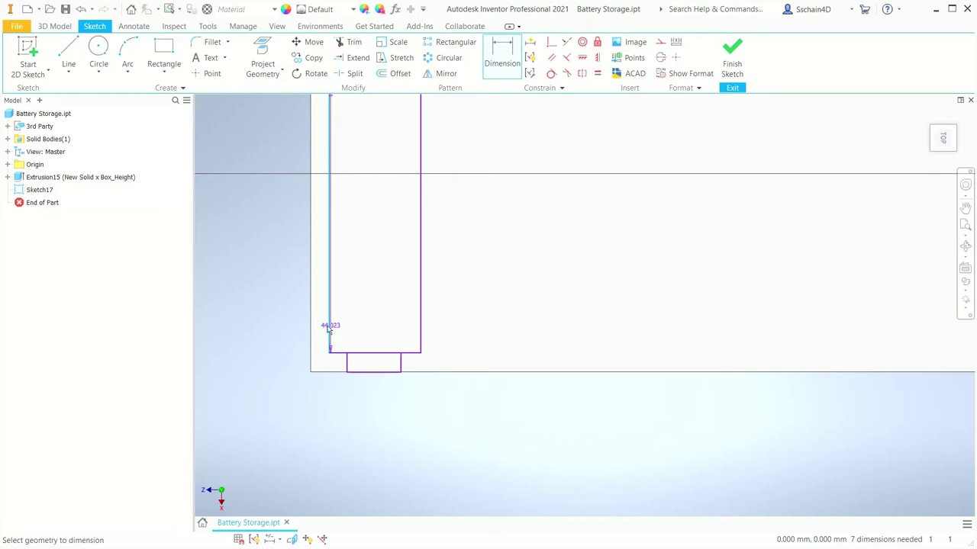
{"action": "left_click", "coordinate": [310, 329]}
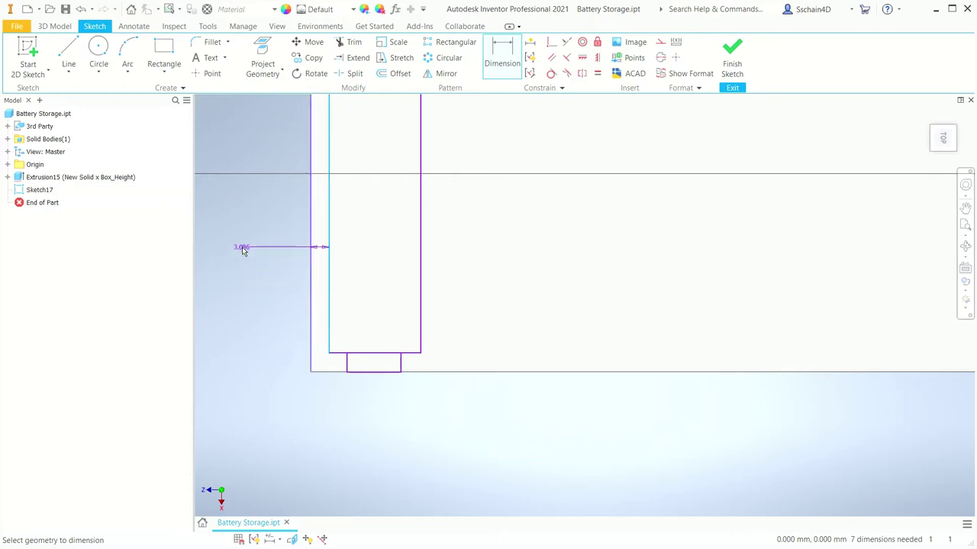
{"action": "left_click", "coordinate": [242, 249]}
{"action": "left_click", "coordinate": [269, 294]}
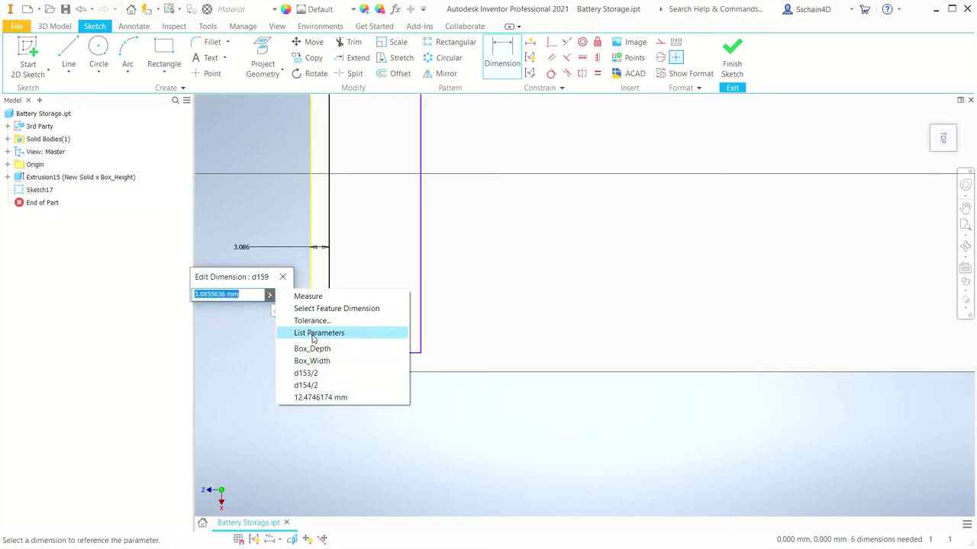
{"action": "left_click", "coordinate": [313, 332]}
{"action": "left_click_drag", "start_coordinate": [268, 397], "coordinate": [269, 438]}
{"action": "left_click", "coordinate": [216, 483]}
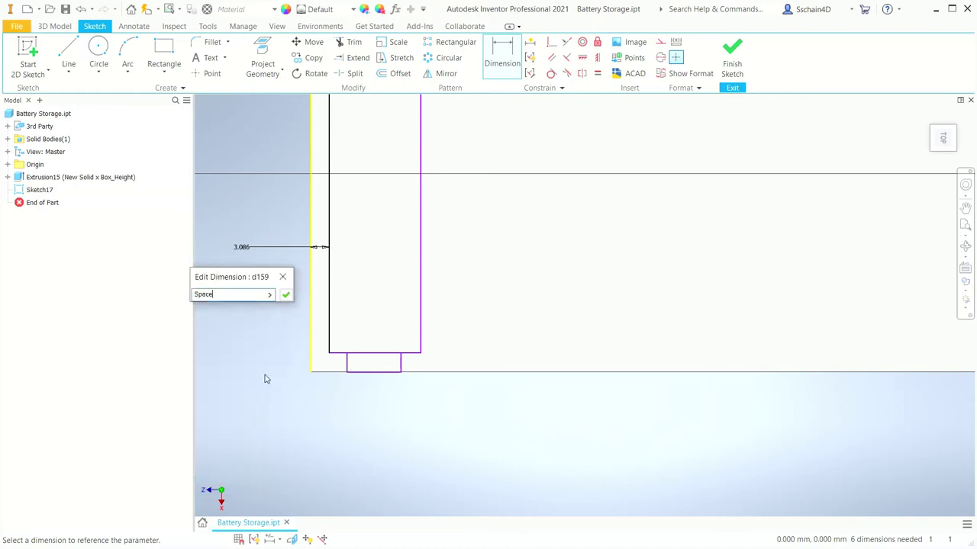
{"action": "left_click", "coordinate": [285, 295]}
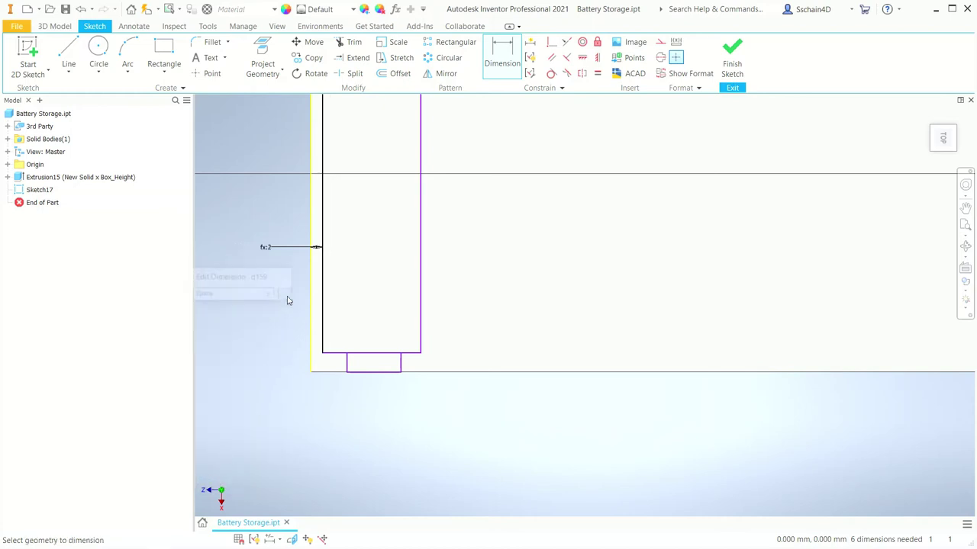
- Dimension the gap between the narrow rectangle's lower edge and the box's lower edge, referencing the left gap dimension d159
{"action": "left_click", "coordinate": [412, 354]}
{"action": "left_click", "coordinate": [414, 373]}
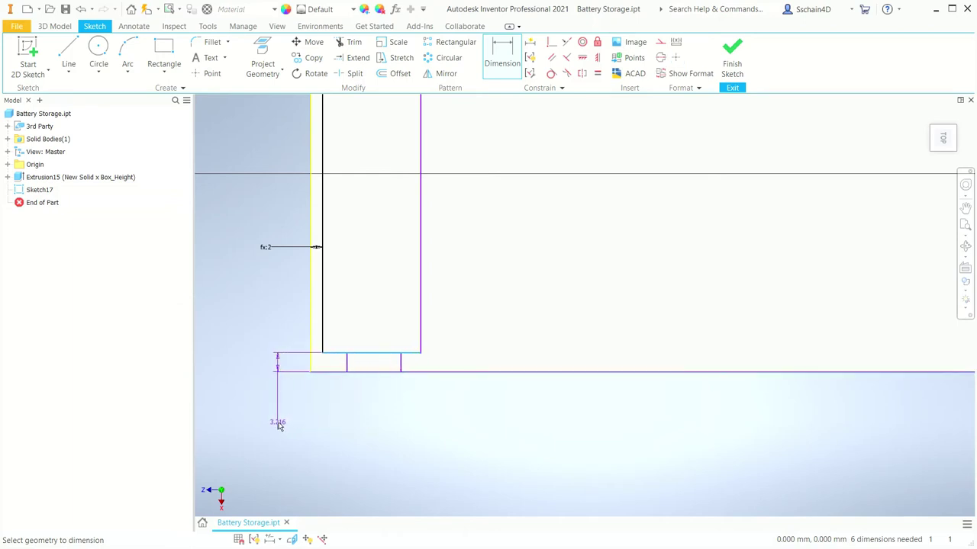
{"action": "left_click", "coordinate": [275, 417]}
{"action": "left_click", "coordinate": [272, 248]}
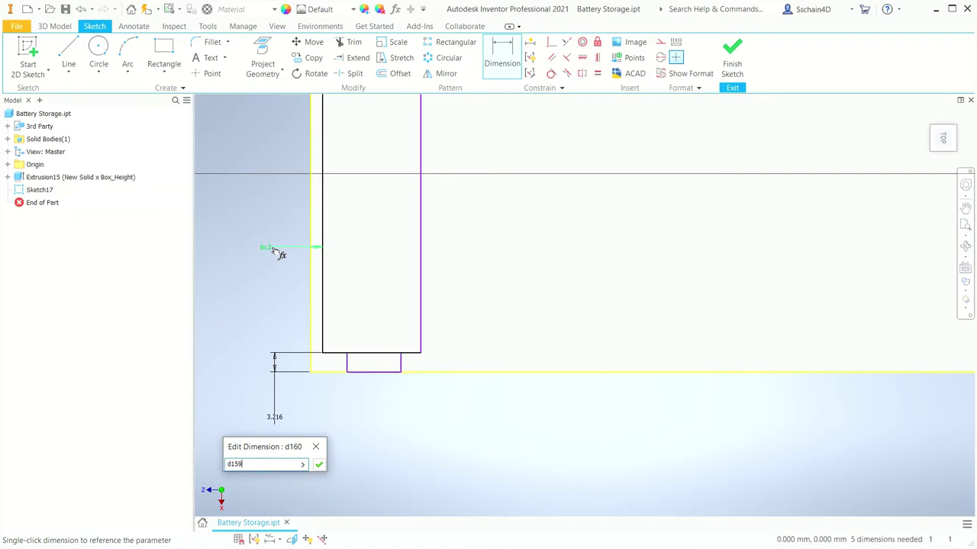
{"action": "key", "text": "Return"}
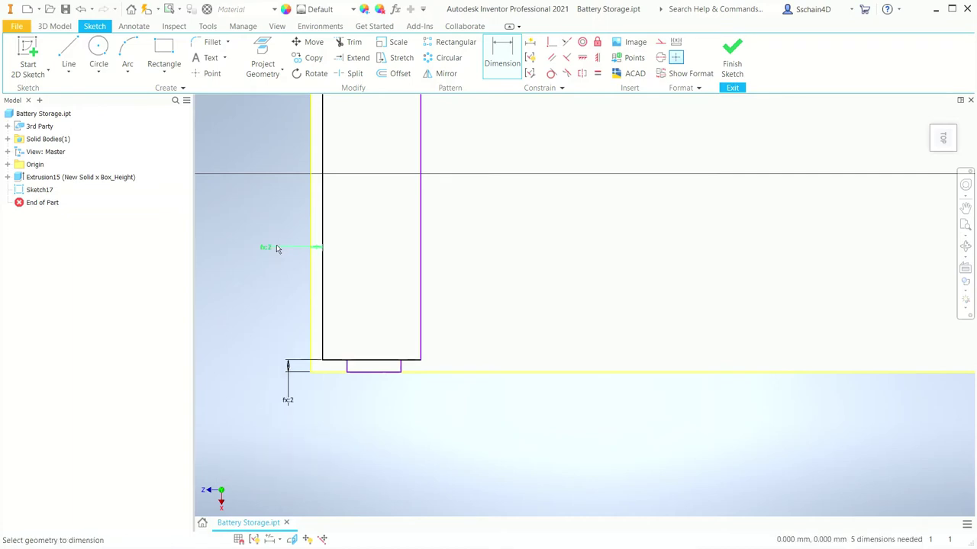
- Dimension the narrow rectangle's width as AAA_Diameter+Gap
{"action": "scroll", "coordinate": [294, 321], "scroll_direction": "up", "scroll_amount": 3}
{"action": "left_click", "coordinate": [336, 184]}
{"action": "left_click", "coordinate": [341, 148]}
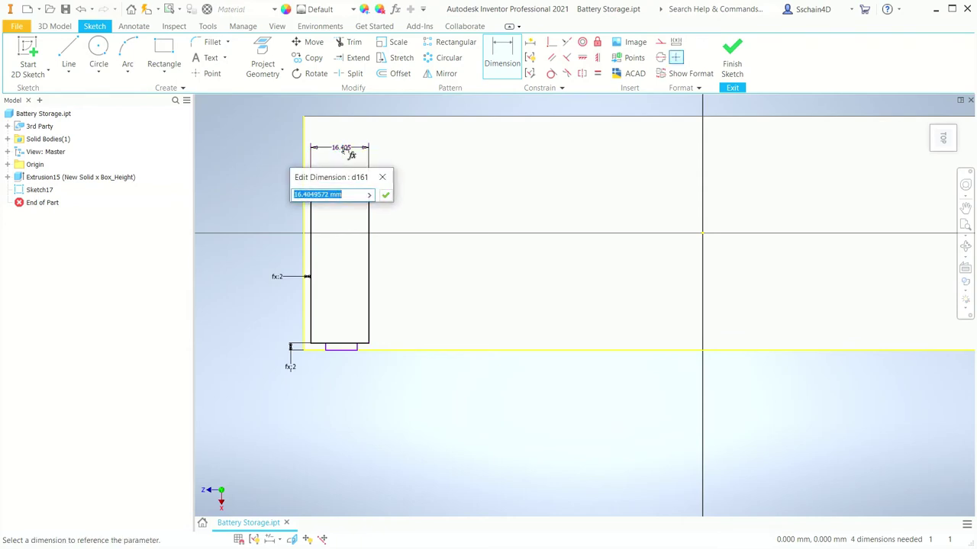
{"action": "left_click", "coordinate": [369, 195]}
{"action": "left_click", "coordinate": [414, 233]}
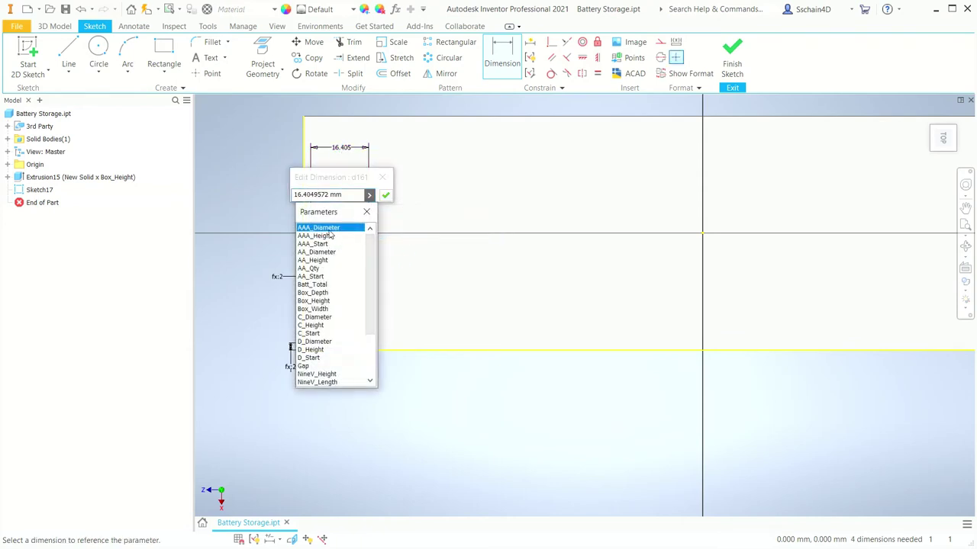
{"action": "left_click", "coordinate": [330, 229]}
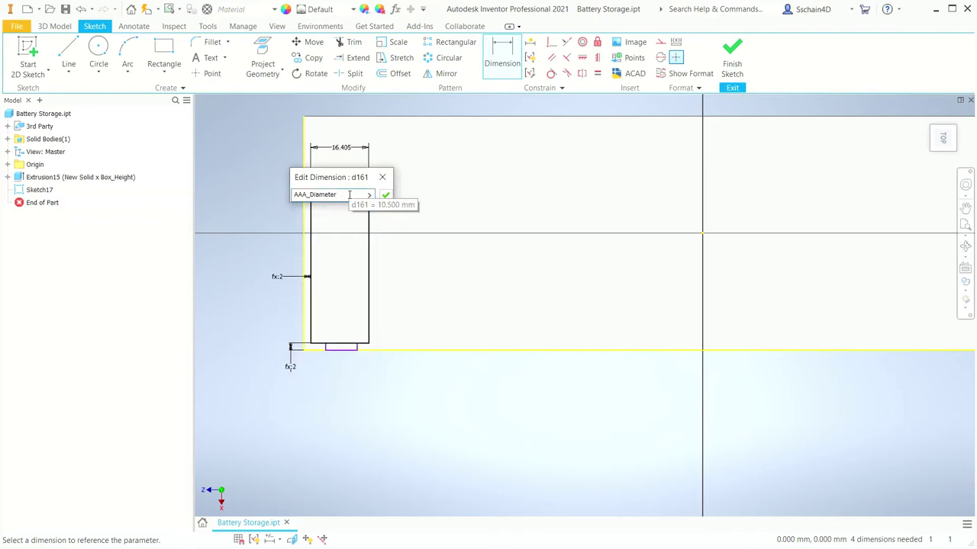
{"action": "type", "text": "+Gap"}
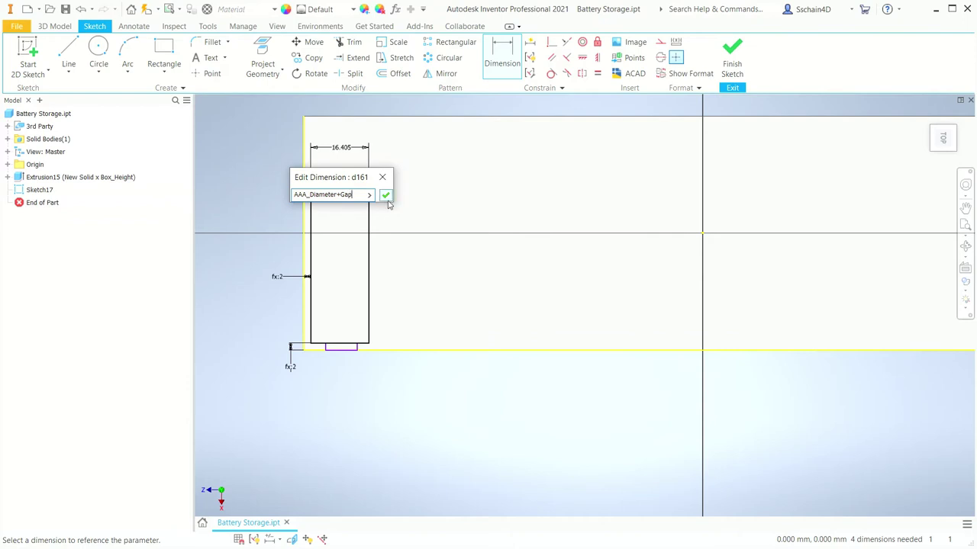
{"action": "left_click", "coordinate": [386, 197]}
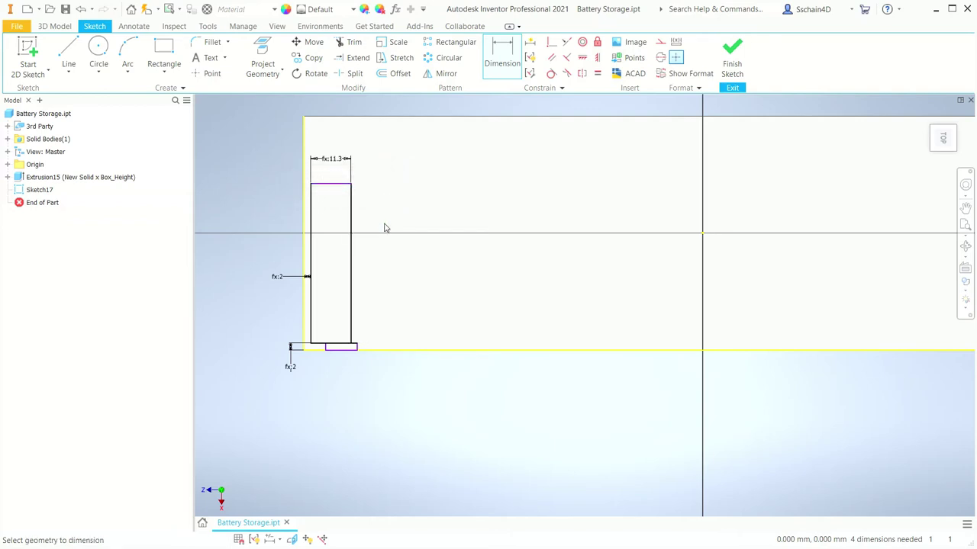
- Dimension the narrow rectangle's length along its right edge as AAA_Height+Gap
{"action": "left_click", "coordinate": [352, 262]}
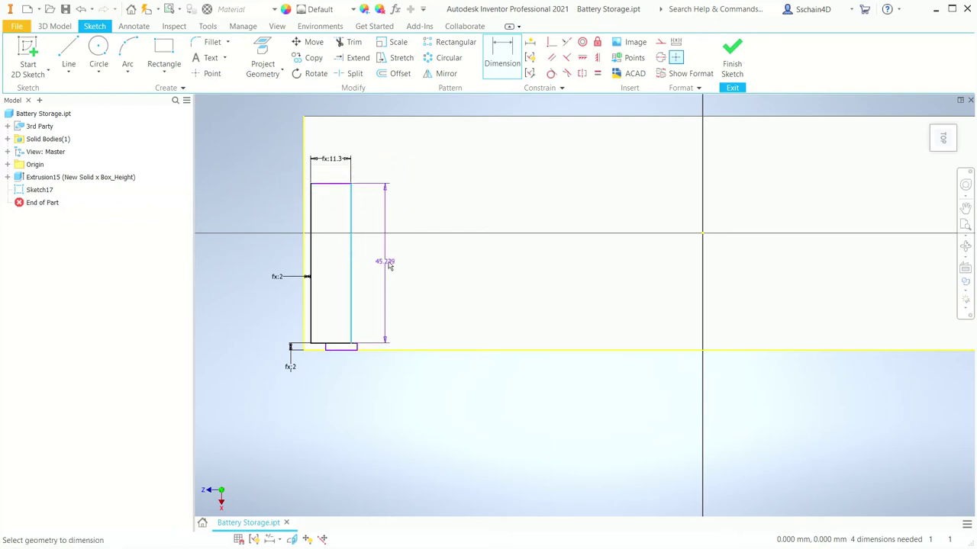
{"action": "left_click", "coordinate": [389, 263]}
{"action": "left_click", "coordinate": [419, 309]}
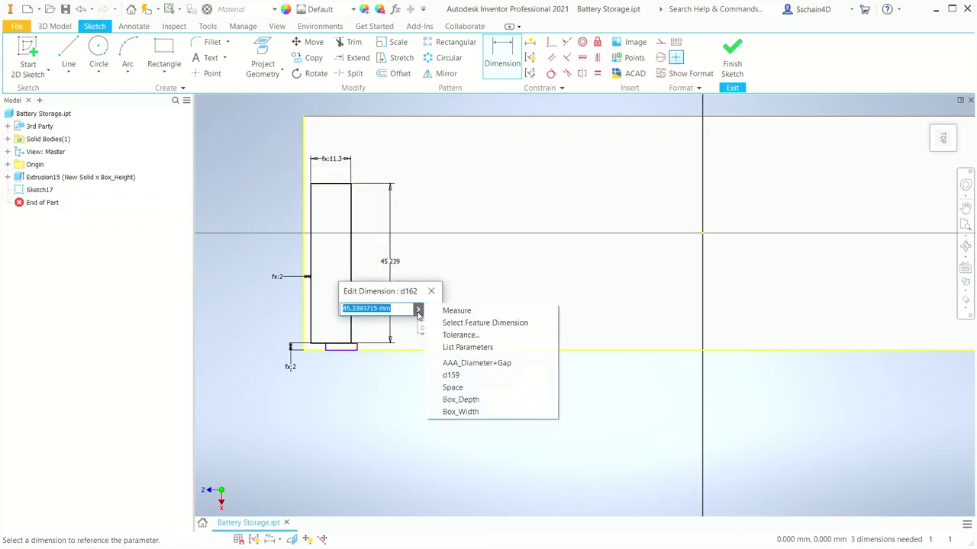
{"action": "left_click", "coordinate": [450, 349]}
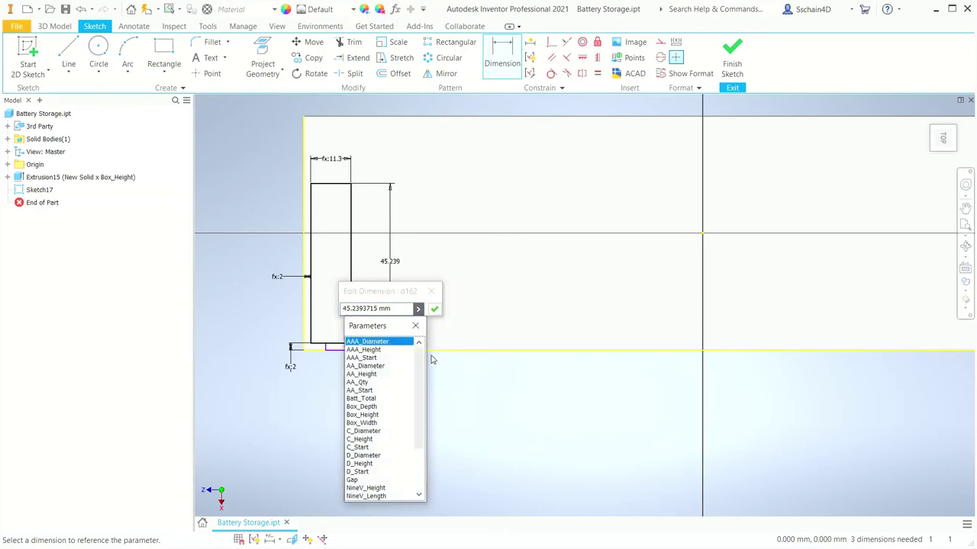
{"action": "left_click", "coordinate": [370, 350]}
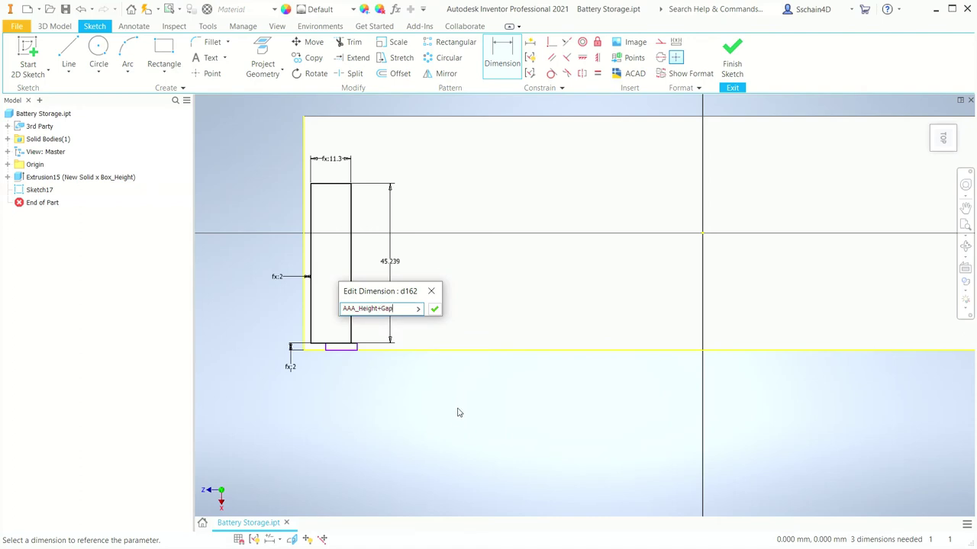
{"action": "left_click", "coordinate": [434, 308]}
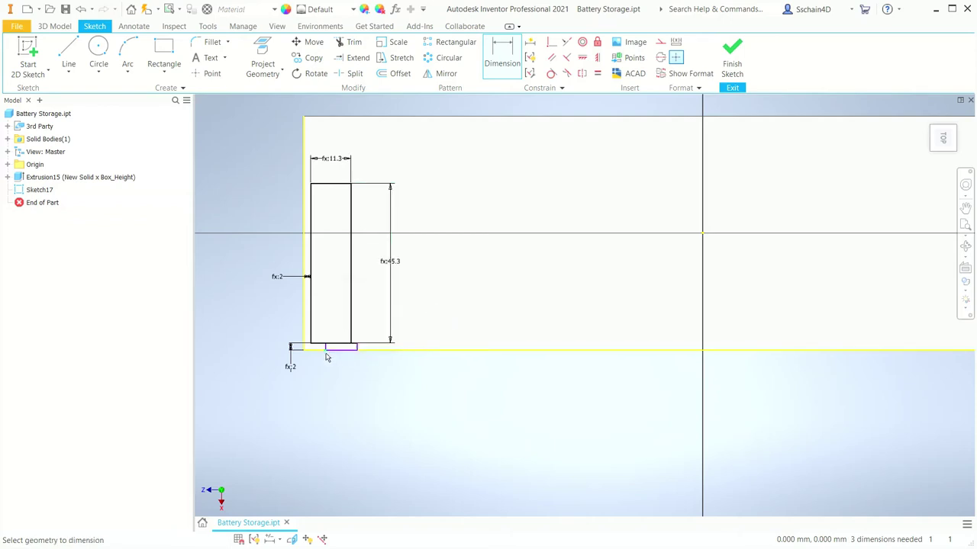
- Move both side edges of the small notch rectangle so it lies within the width of the narrow rectangle above it
{"action": "scroll", "coordinate": [326, 358], "scroll_direction": "up", "scroll_amount": 3}
{"action": "scroll", "coordinate": [327, 358], "scroll_direction": "up", "scroll_amount": 2}
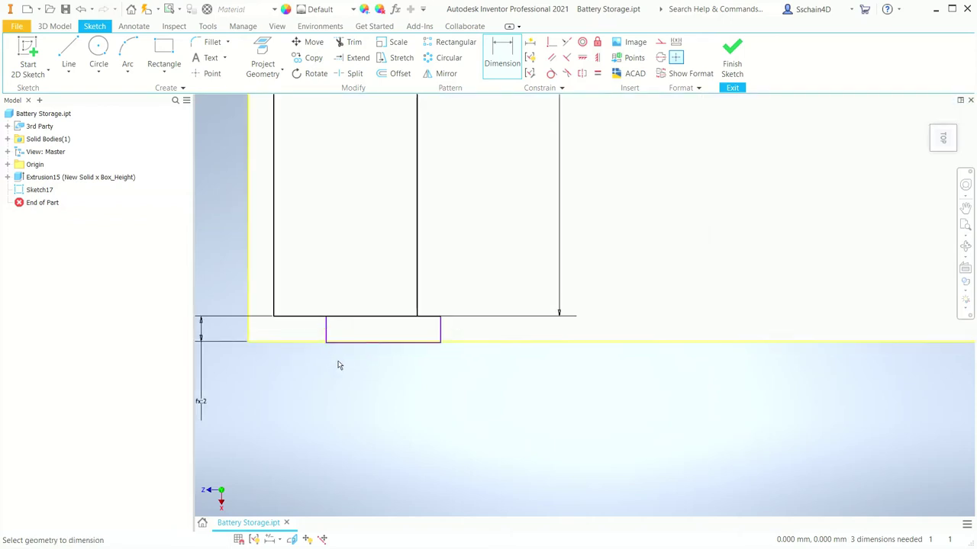
{"action": "key", "text": "Escape"}
{"action": "left_click_drag", "start_coordinate": [327, 333], "coordinate": [300, 332]}
{"action": "left_click_drag", "start_coordinate": [440, 333], "coordinate": [372, 334]}
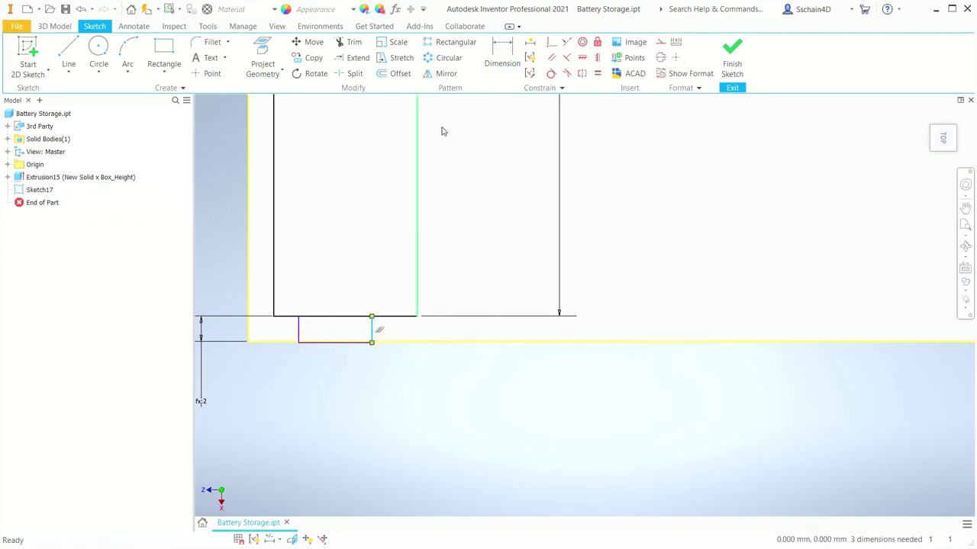
- Dimension the offset between the right edges of the small notch rectangle and the narrow rectangle as 3 mm
{"action": "left_click", "coordinate": [515, 61]}
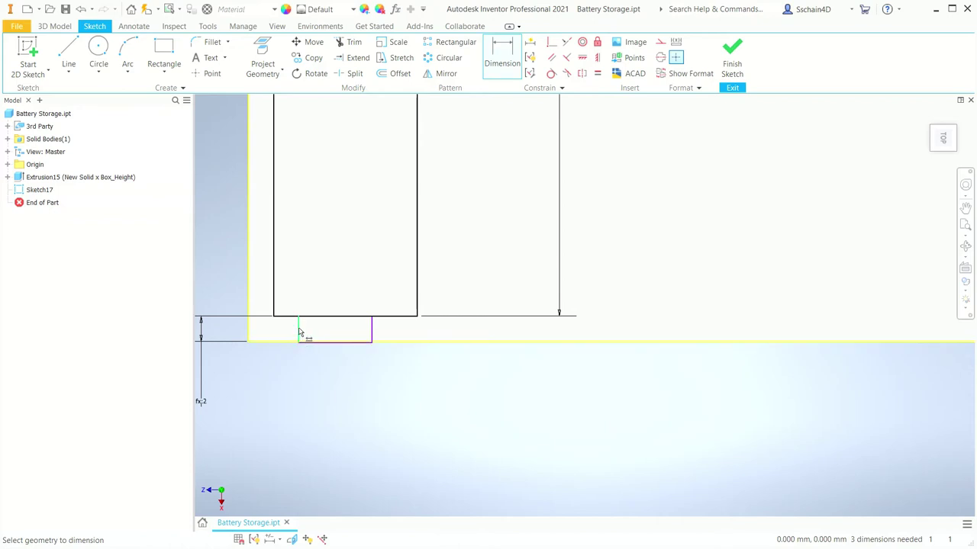
{"action": "left_click", "coordinate": [374, 336]}
{"action": "left_click", "coordinate": [418, 301]}
{"action": "left_click", "coordinate": [392, 398]}
{"action": "type", "text": "3.5731863"}
{"action": "key", "text": "Return"}
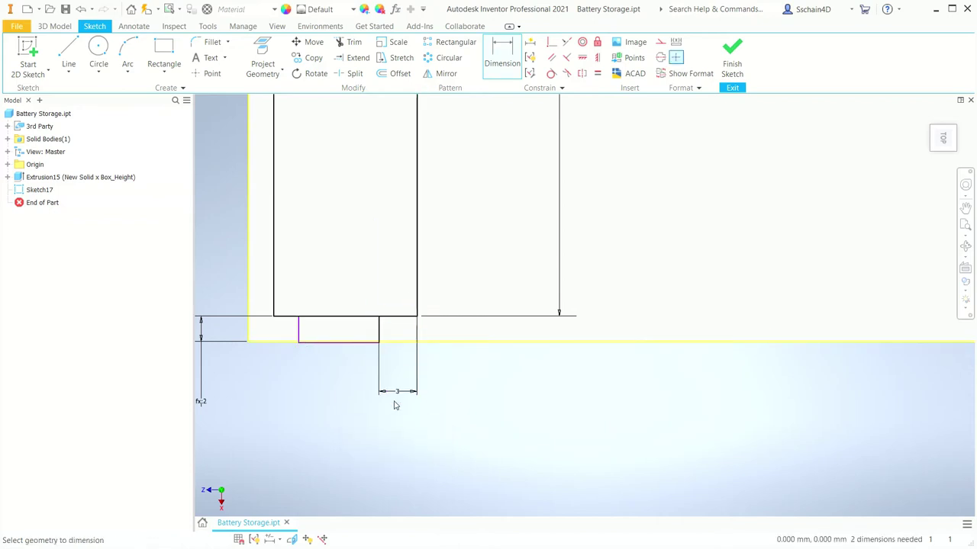
- Dimension the offset between the two rectangles' left edges, referencing the right-side 3 mm offset dimension
{"action": "left_click", "coordinate": [298, 331]}
{"action": "left_click", "coordinate": [275, 299]}
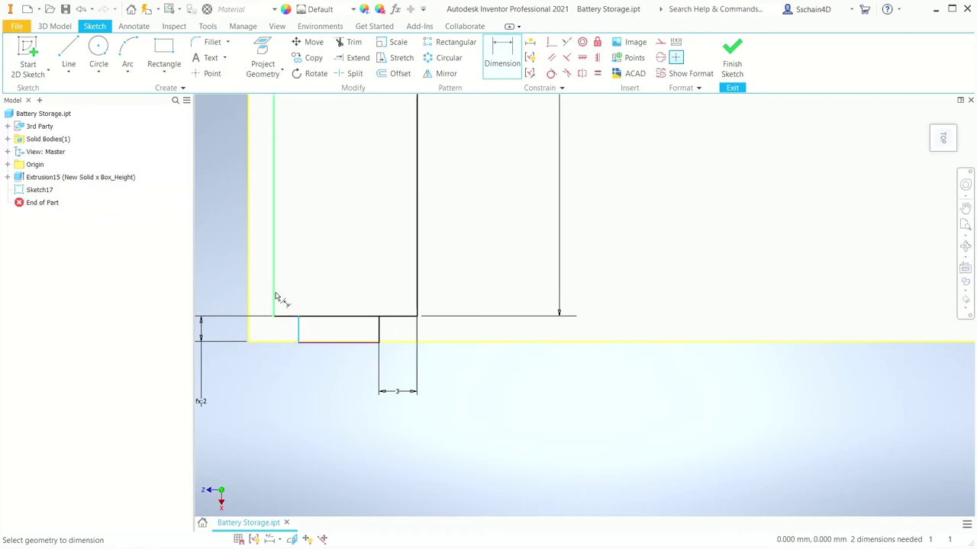
{"action": "left_click", "coordinate": [282, 388]}
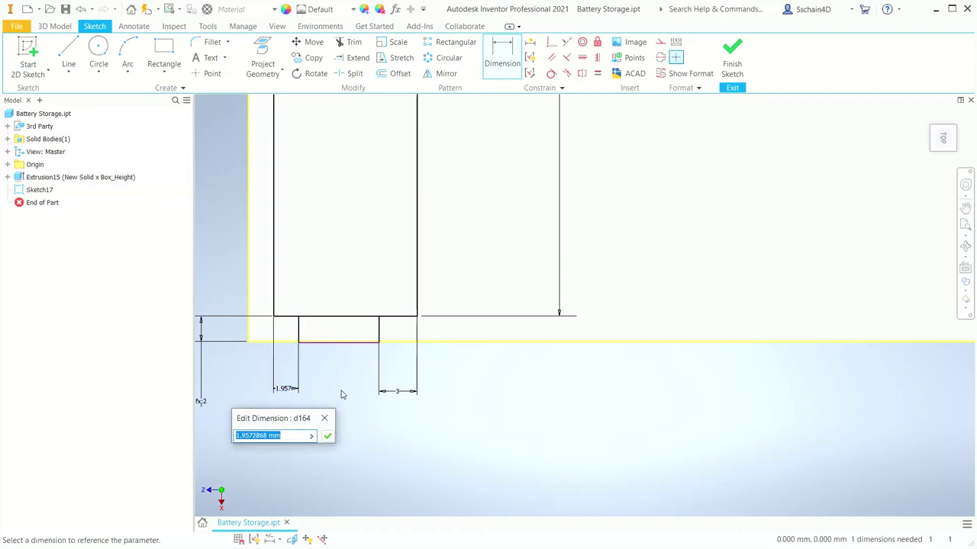
{"action": "left_click", "coordinate": [406, 396]}
{"action": "key", "text": "Return"}
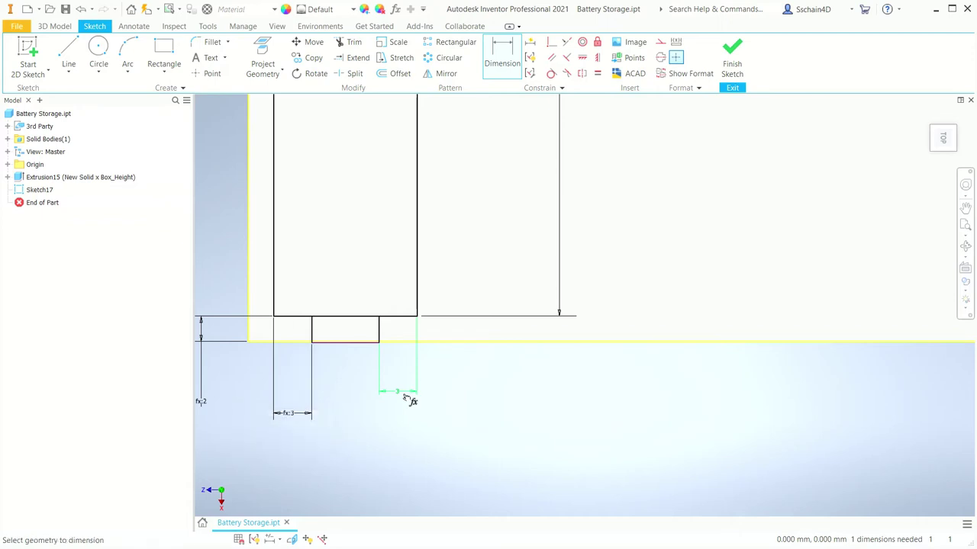
- Make the notch rectangle's lower edge collinear with the box edge and finish the sketch
{"action": "left_click", "coordinate": [566, 44]}
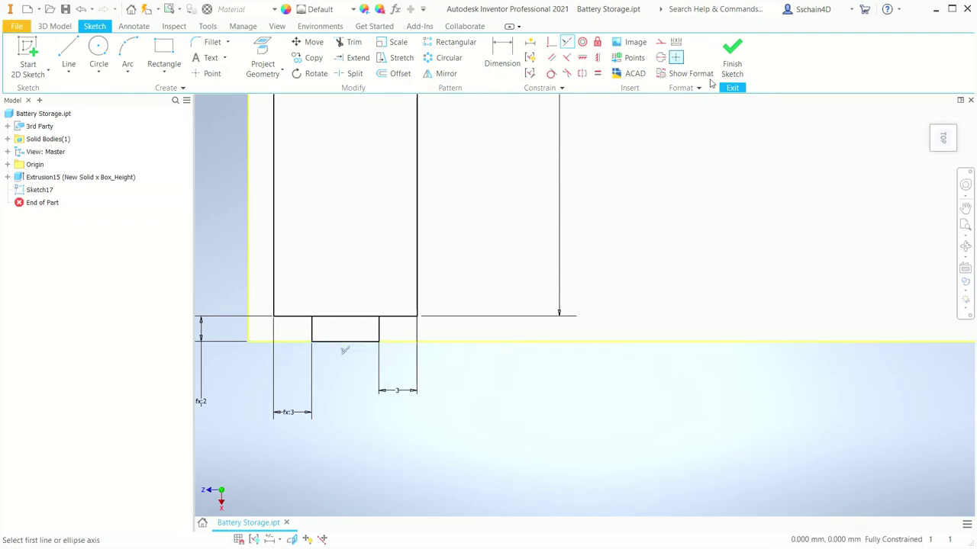
{"action": "left_click", "coordinate": [732, 52]}
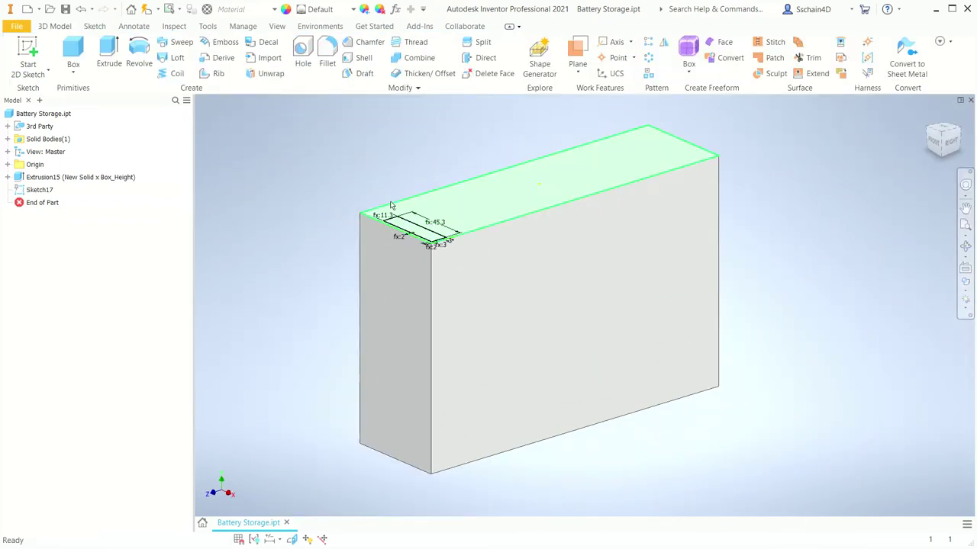
- Extrude the narrow rectangle and the notch rectangle as a cut into the box with the distance Box_Height-Space
{"action": "scroll", "coordinate": [377, 200], "scroll_direction": "up", "scroll_amount": 3}
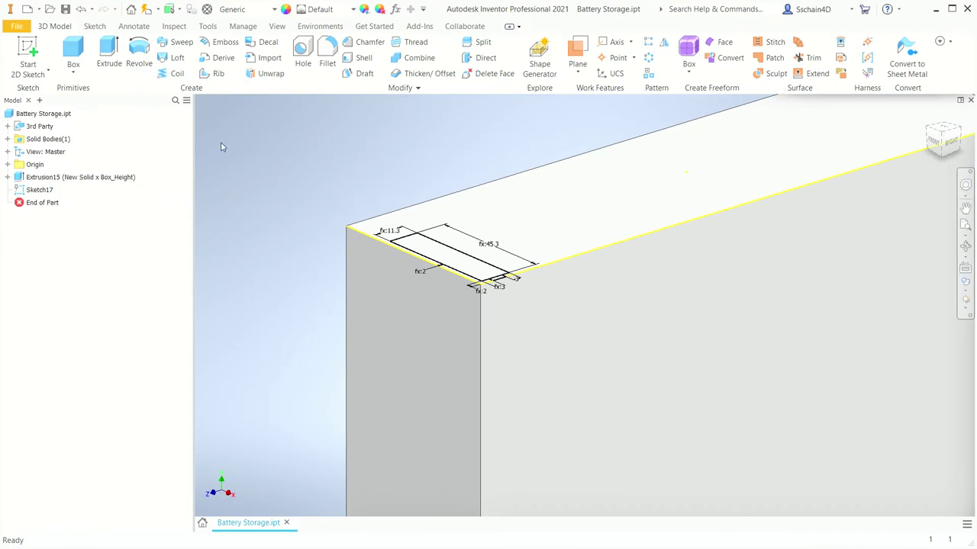
{"action": "left_click", "coordinate": [110, 48]}
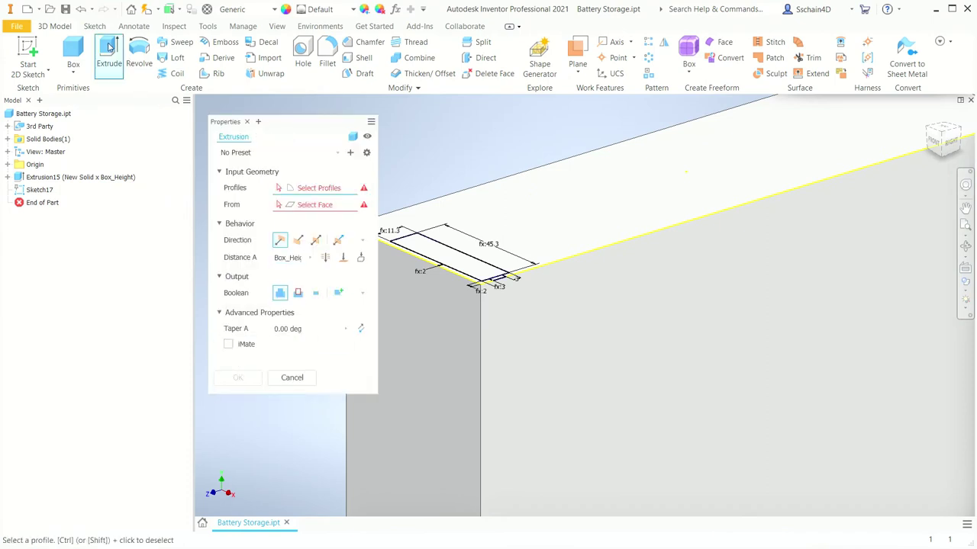
{"action": "left_click", "coordinate": [467, 273]}
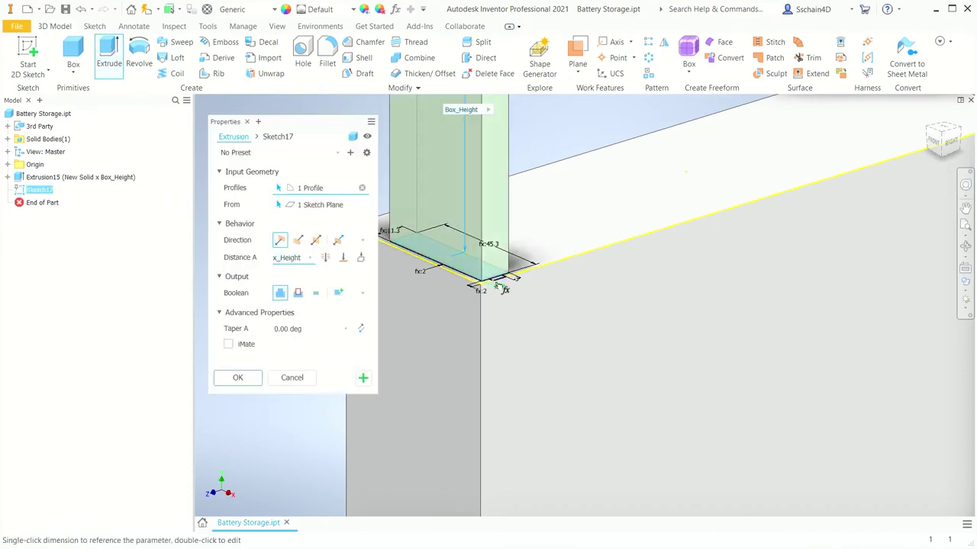
{"action": "left_click", "coordinate": [502, 279]}
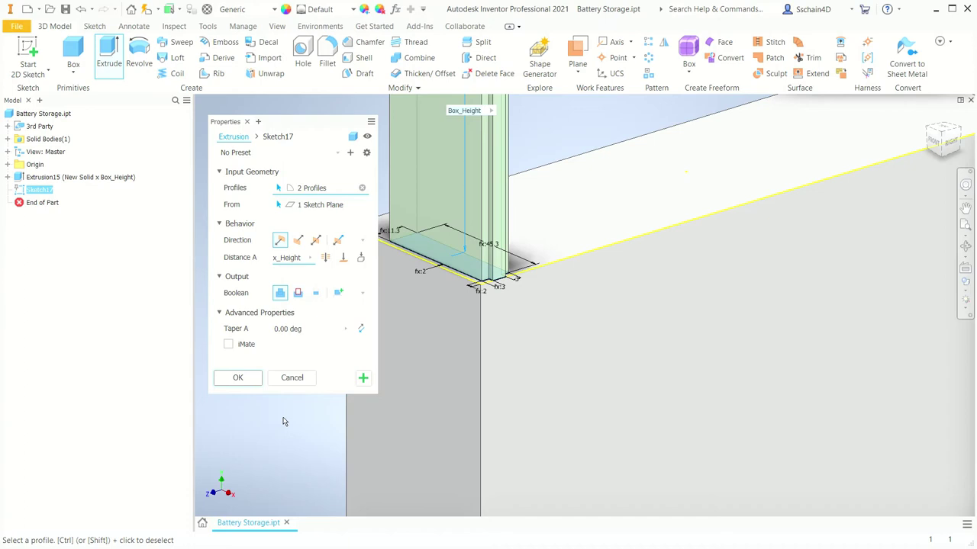
{"action": "left_click", "coordinate": [310, 258]}
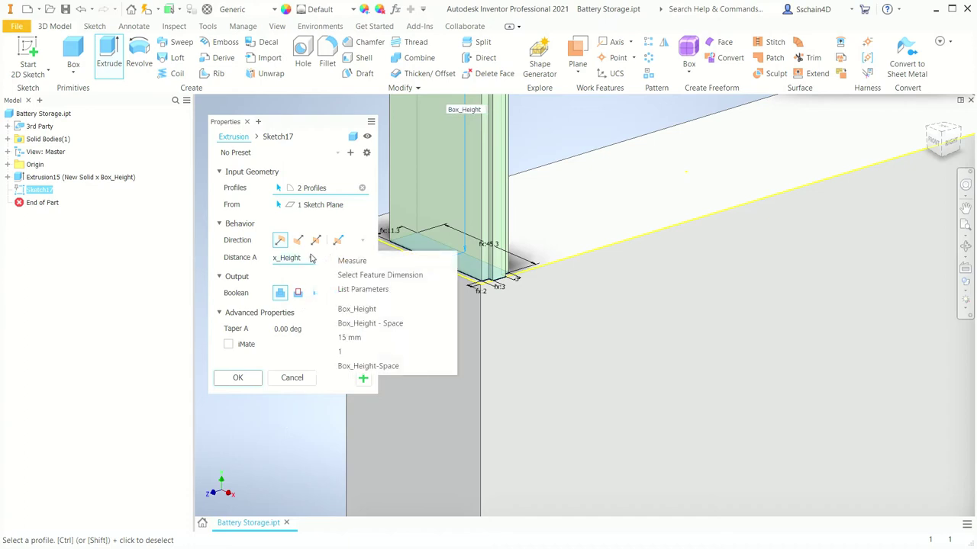
{"action": "left_click", "coordinate": [345, 289]}
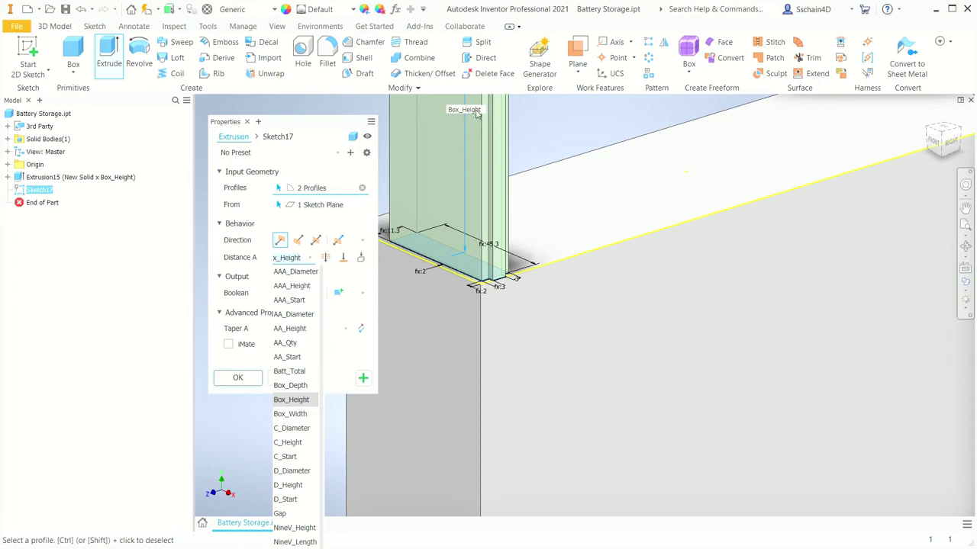
{"action": "left_click", "coordinate": [303, 261]}
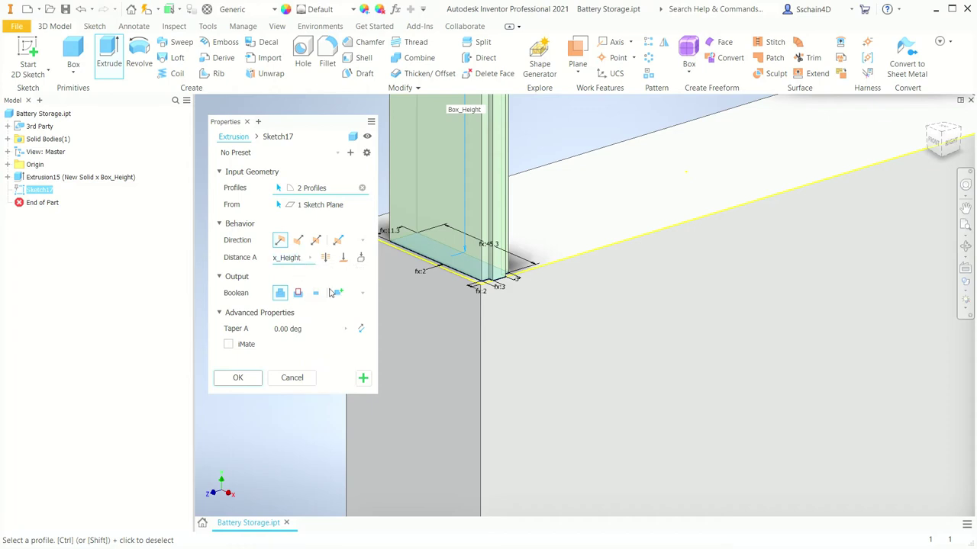
{"action": "type", "text": "-Sp"}
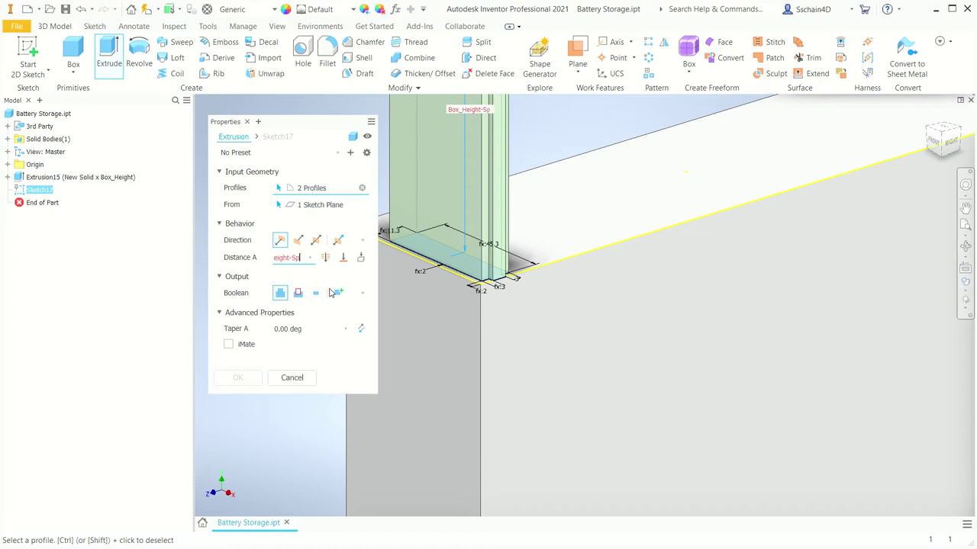
{"action": "type", "text": "ace"}
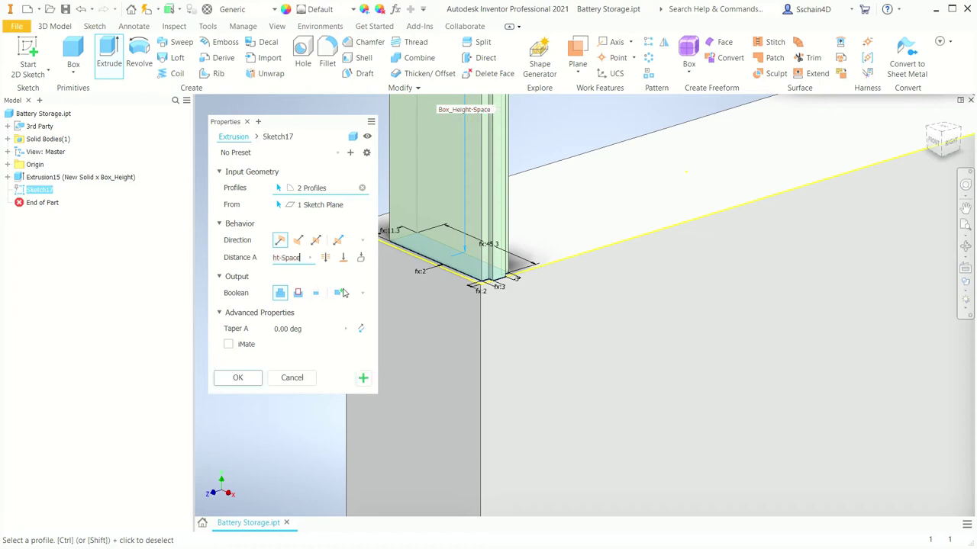
{"action": "left_click", "coordinate": [297, 293]}
{"action": "left_click", "coordinate": [237, 379]}
- Fillet three bottom edges inside the battery slot with a radius of AAA_Diameter/2
{"action": "scroll", "coordinate": [392, 326], "scroll_direction": "up", "scroll_amount": 3}
{"action": "middle_click_drag", "start_coordinate": [392, 327], "coordinate": [349, 290]}
{"action": "scroll", "coordinate": [367, 394], "scroll_direction": "down", "scroll_amount": 4}
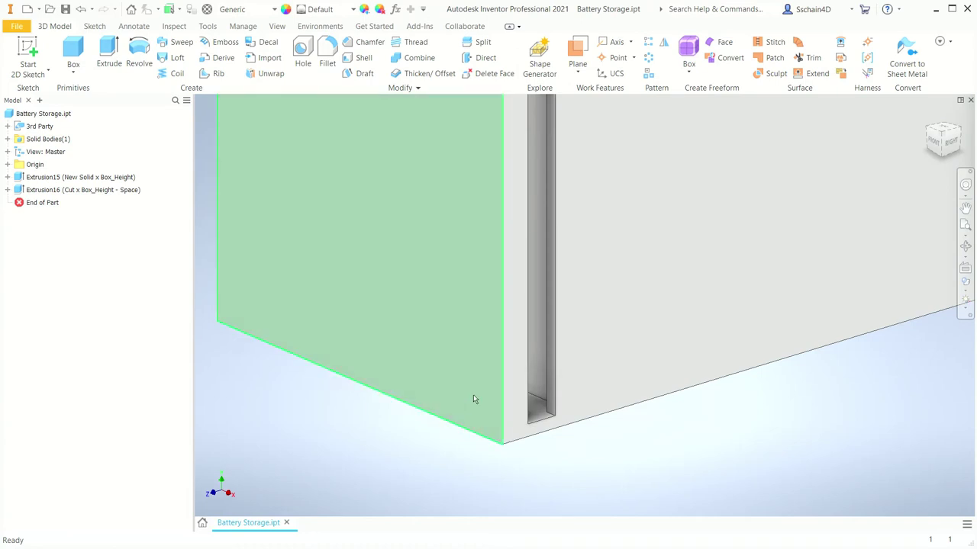
{"action": "middle_click_drag", "start_coordinate": [469, 451], "coordinate": [438, 458], "text": "shift"}
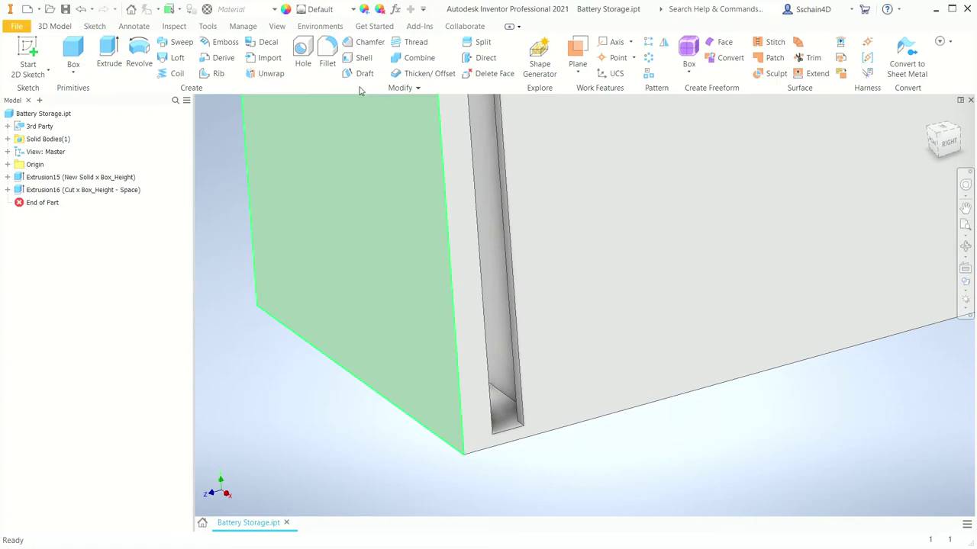
{"action": "left_click", "coordinate": [328, 55]}
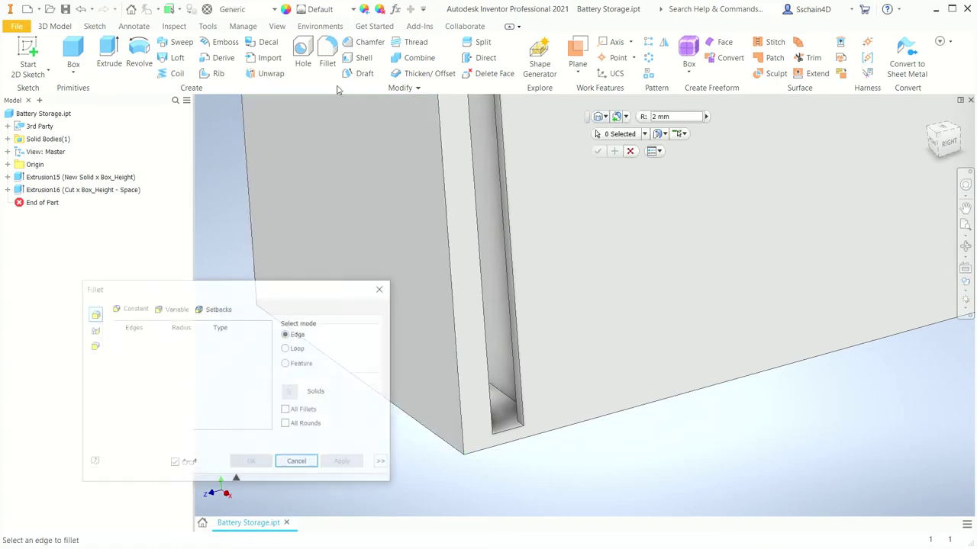
{"action": "left_click", "coordinate": [504, 391]}
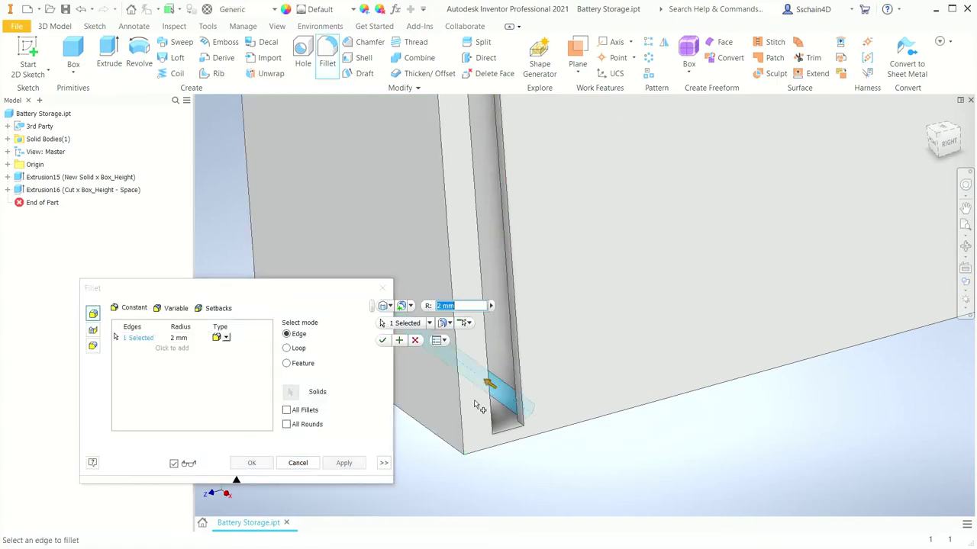
{"action": "left_click", "coordinate": [435, 415]}
{"action": "middle_click_drag", "start_coordinate": [435, 412], "coordinate": [553, 427]}
{"action": "left_click", "coordinate": [485, 339]}
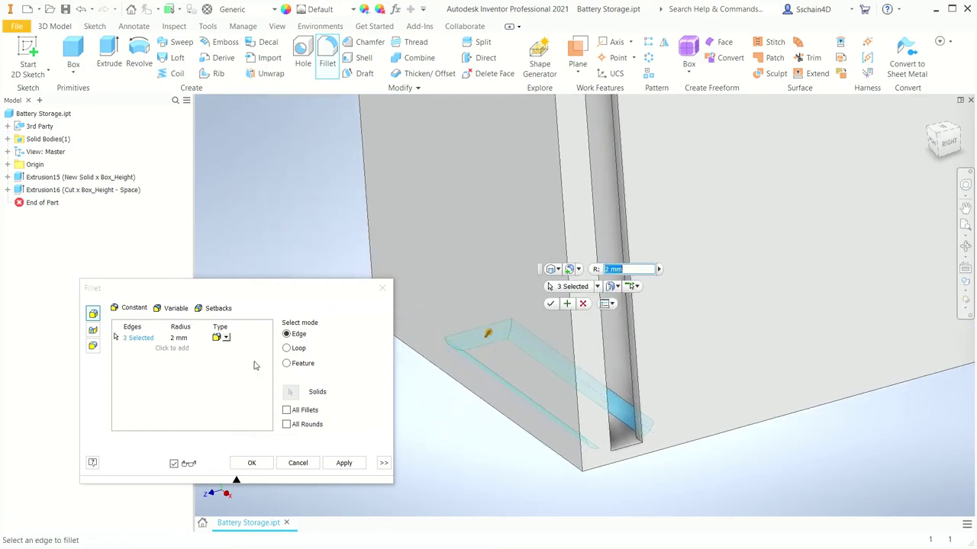
{"action": "left_click", "coordinate": [658, 270]}
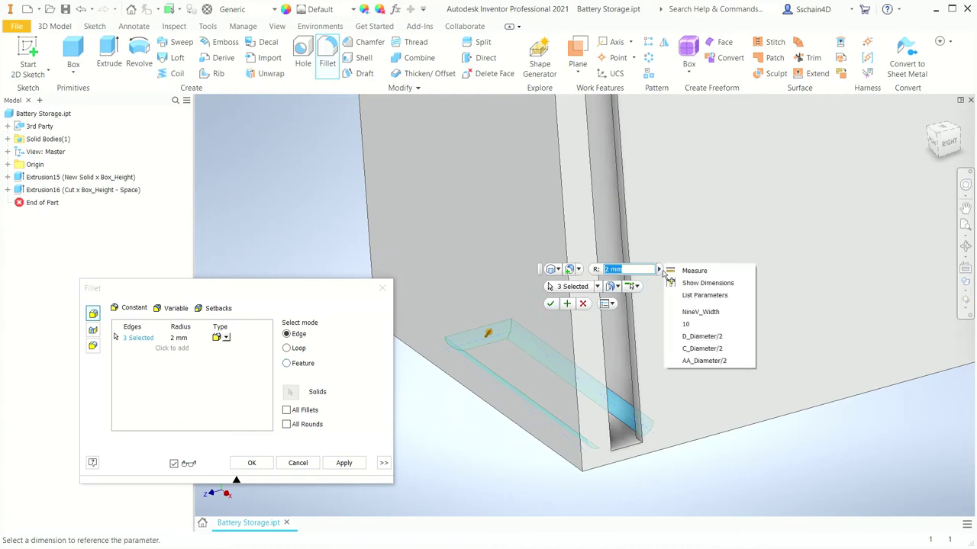
{"action": "left_click", "coordinate": [690, 297]}
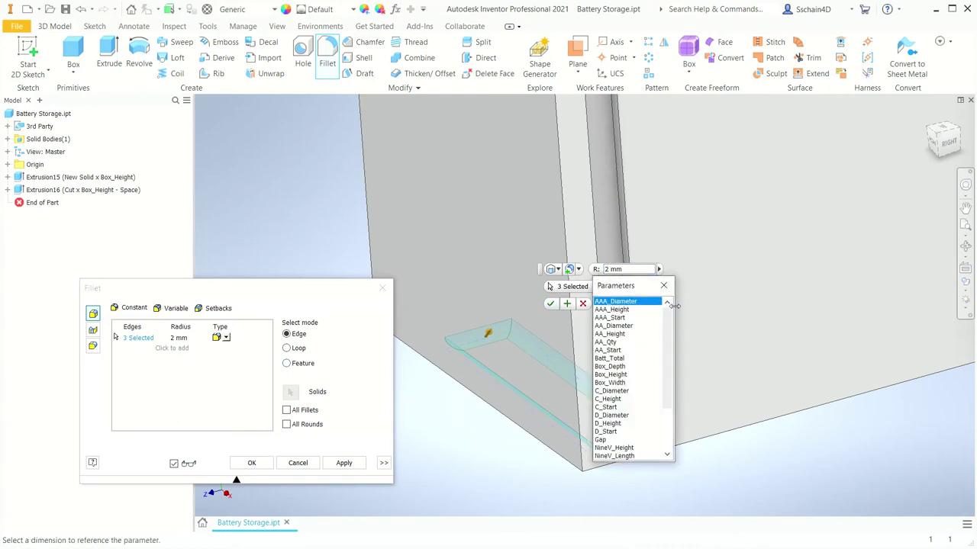
{"action": "left_click", "coordinate": [630, 302]}
{"action": "key", "text": "End"}
{"action": "type", "text": "/2"}
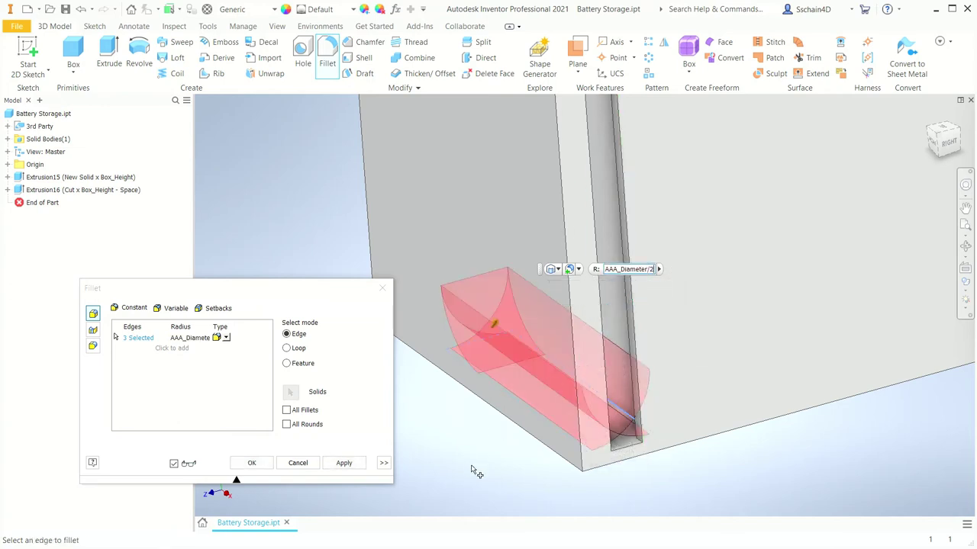
{"action": "key", "text": "Return"}
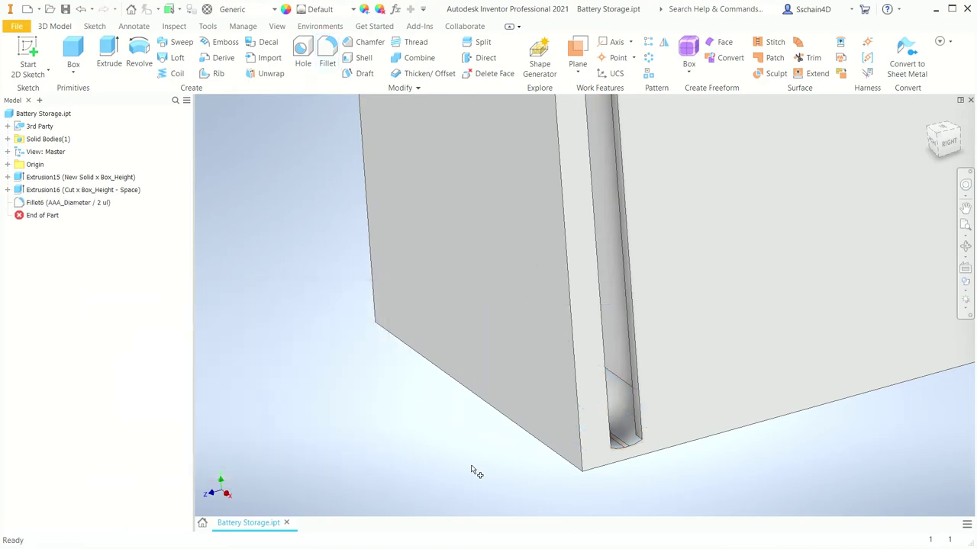
- Set up a rectangular pattern of the AAA slot cut and its fillet along the box's long top edge with the count Num_AAA
{"action": "key", "text": "F5"}
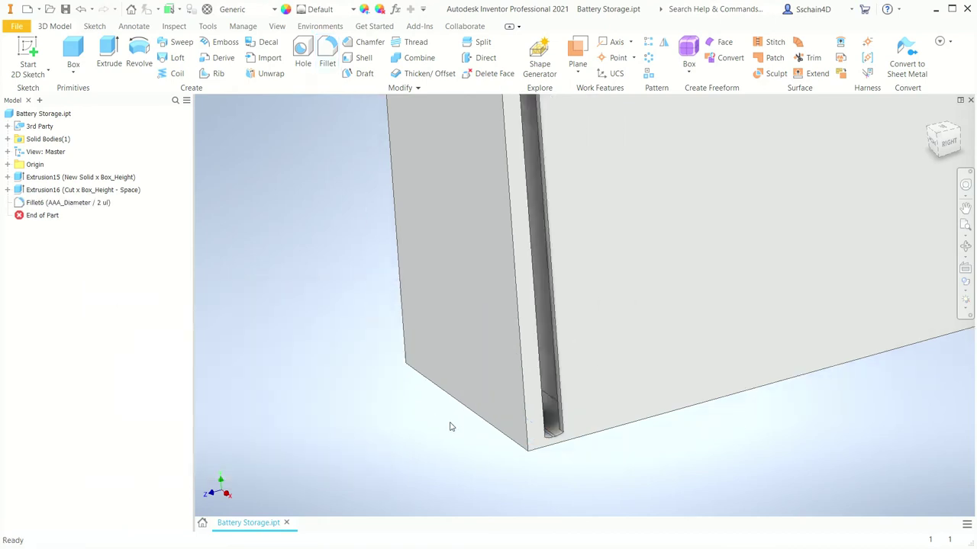
{"action": "key", "text": "F2"}
{"action": "left_click_drag", "start_coordinate": [379, 295], "coordinate": [328, 314]}
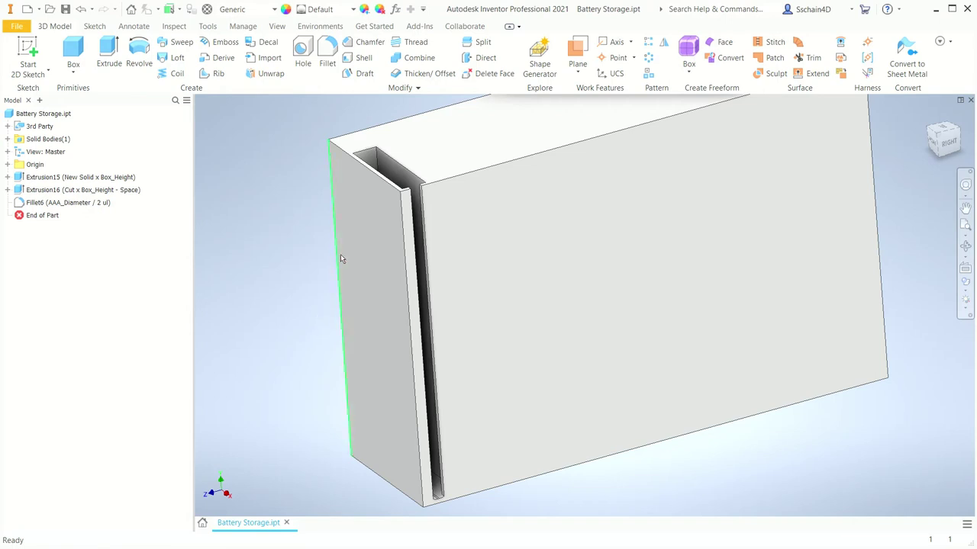
{"action": "left_click", "coordinate": [650, 43]}
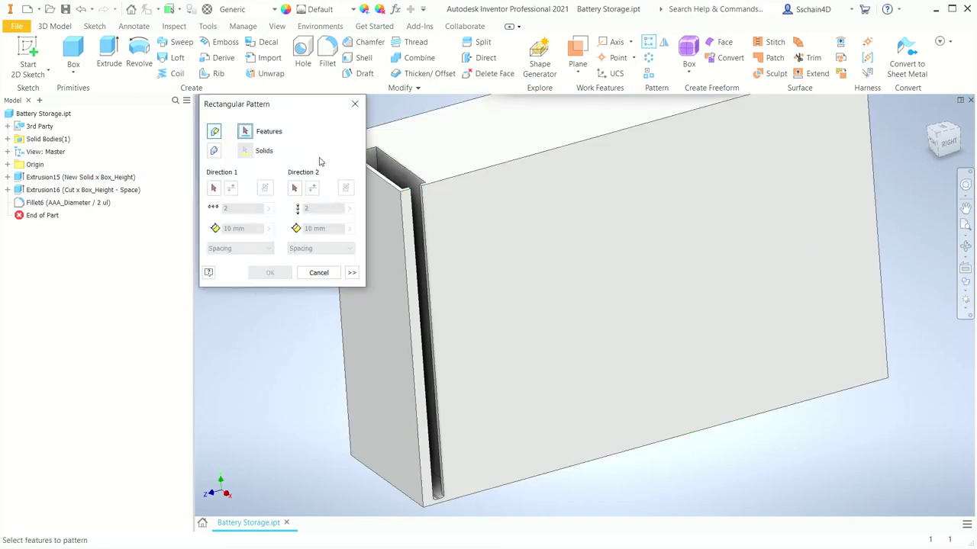
{"action": "left_click", "coordinate": [69, 190]}
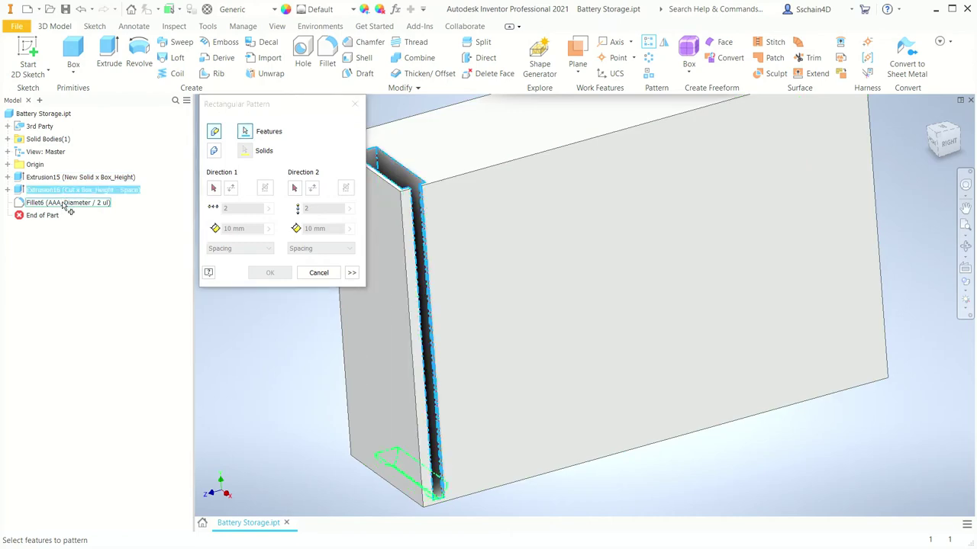
{"action": "left_click", "coordinate": [63, 204]}
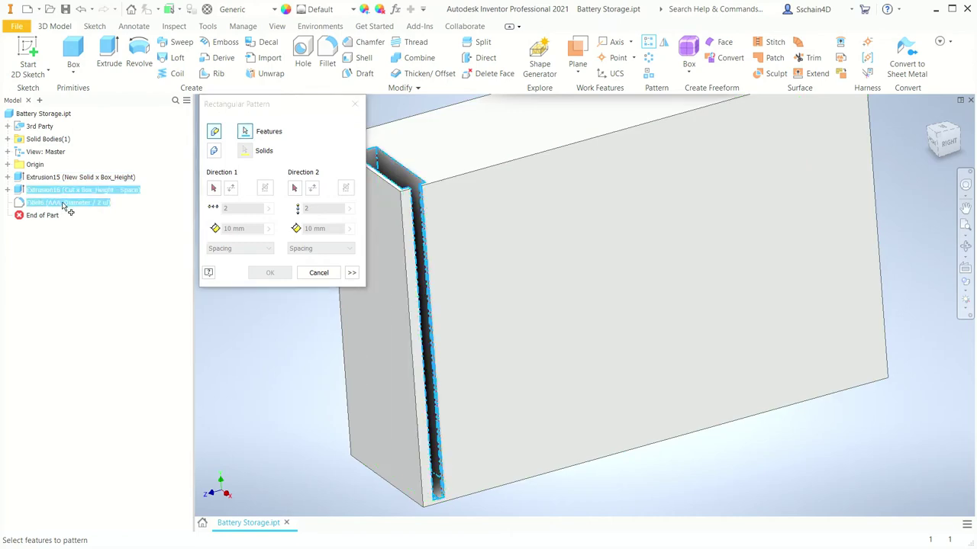
{"action": "left_click", "coordinate": [213, 190]}
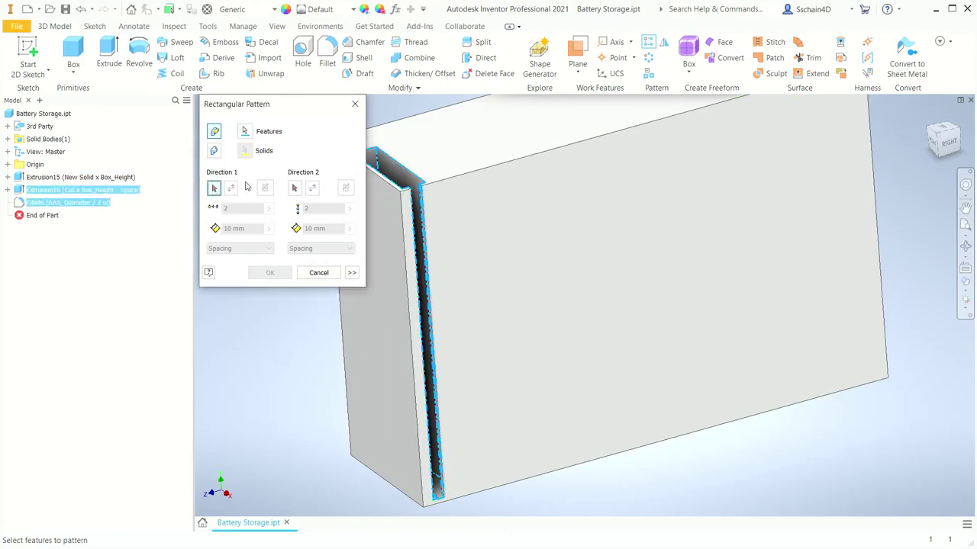
{"action": "left_click", "coordinate": [479, 175]}
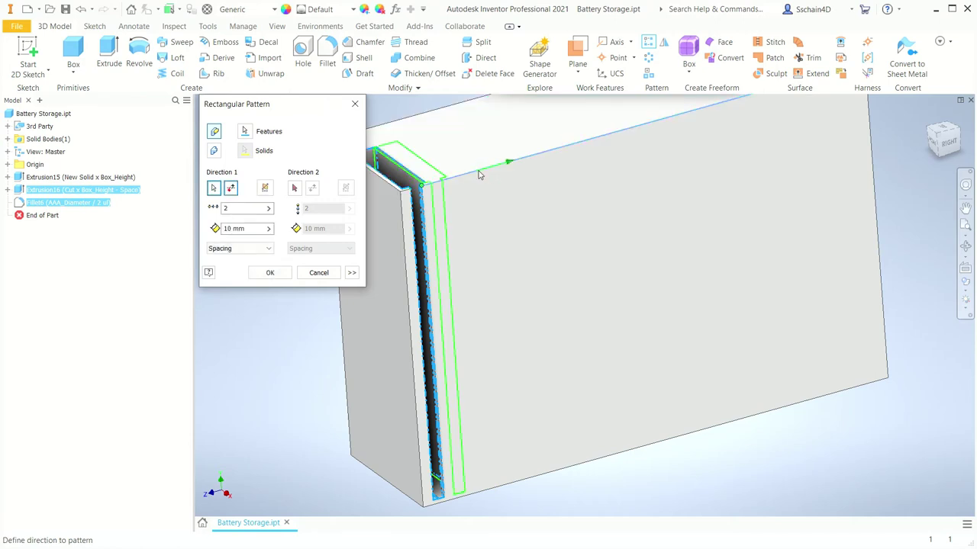
{"action": "left_click", "coordinate": [268, 209]}
{"action": "left_click", "coordinate": [313, 235]}
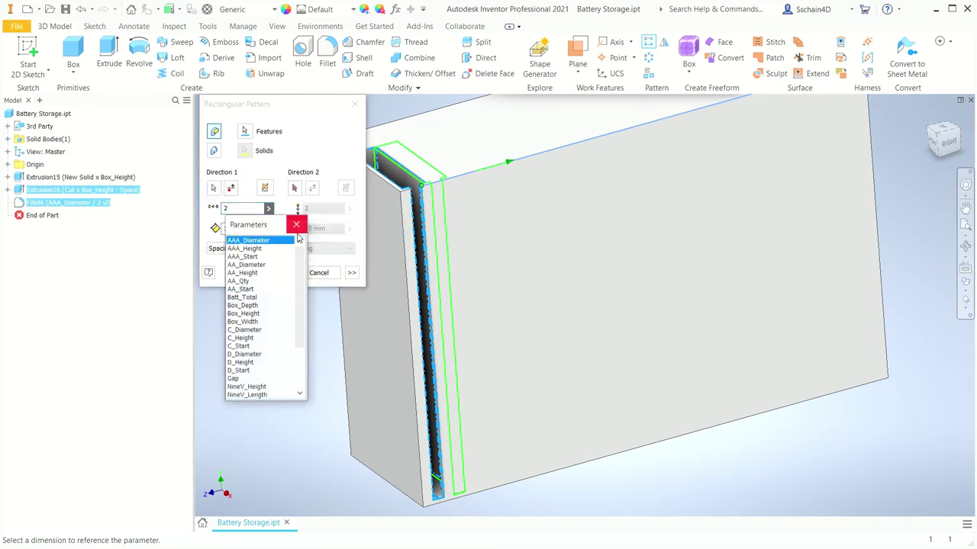
{"action": "left_click_drag", "start_coordinate": [299, 278], "coordinate": [298, 320]}
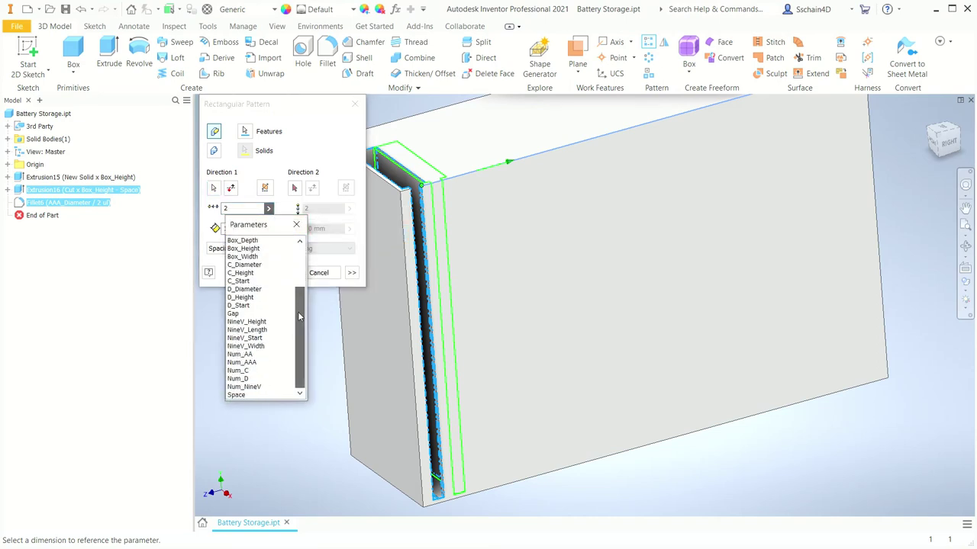
{"action": "left_click", "coordinate": [241, 362]}
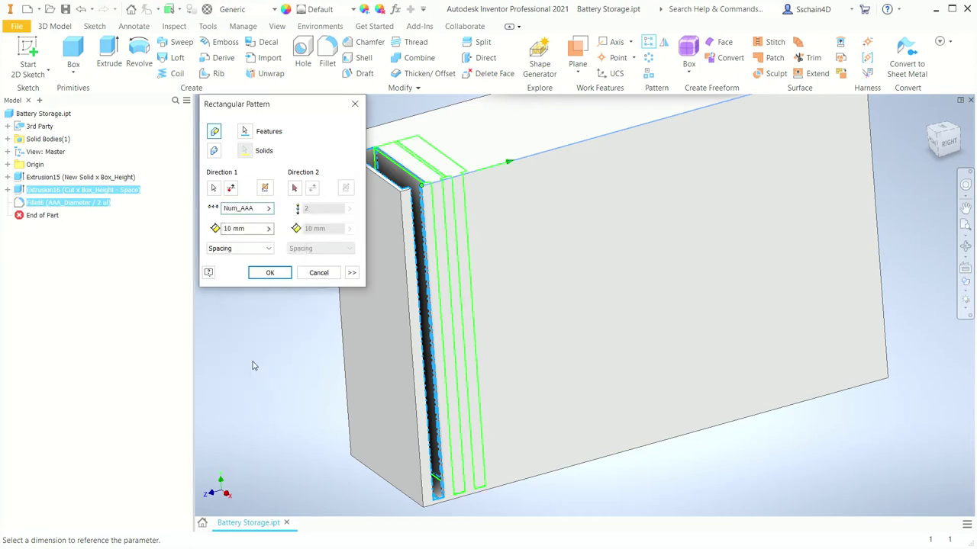
- Set the pattern spacing to AAA_Diameter+Gap+Space and create the slot pattern
{"action": "left_click", "coordinate": [268, 231]}
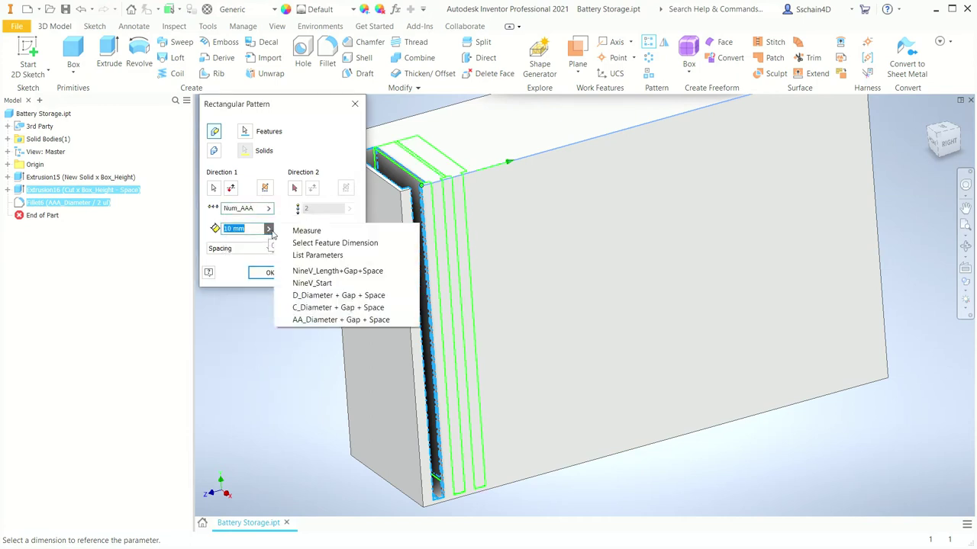
{"action": "left_click", "coordinate": [300, 256]}
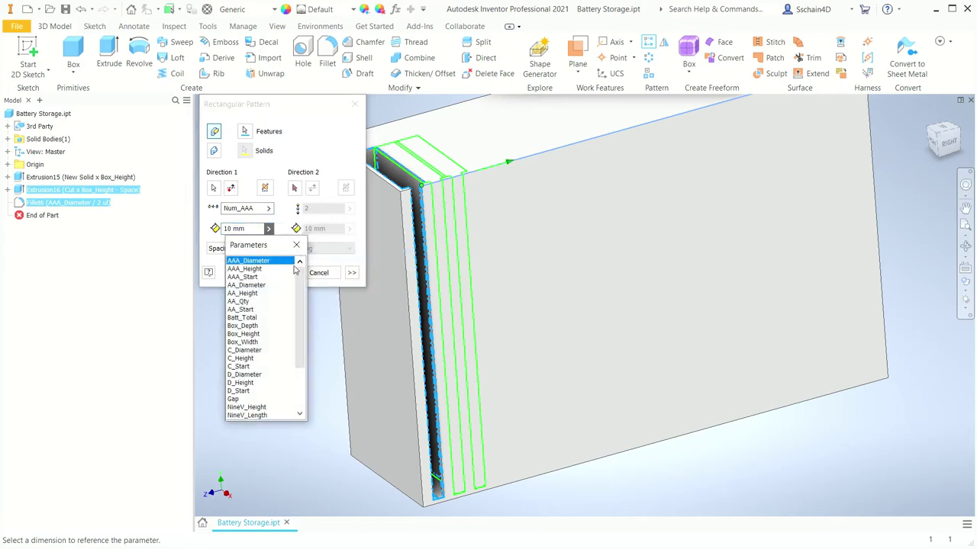
{"action": "left_click", "coordinate": [260, 262]}
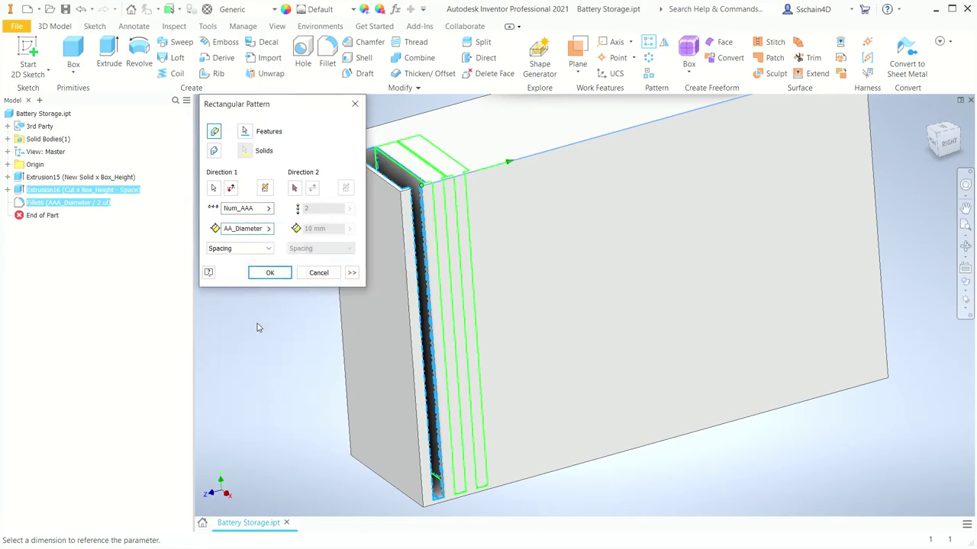
{"action": "type", "text": "+Gap+Space"}
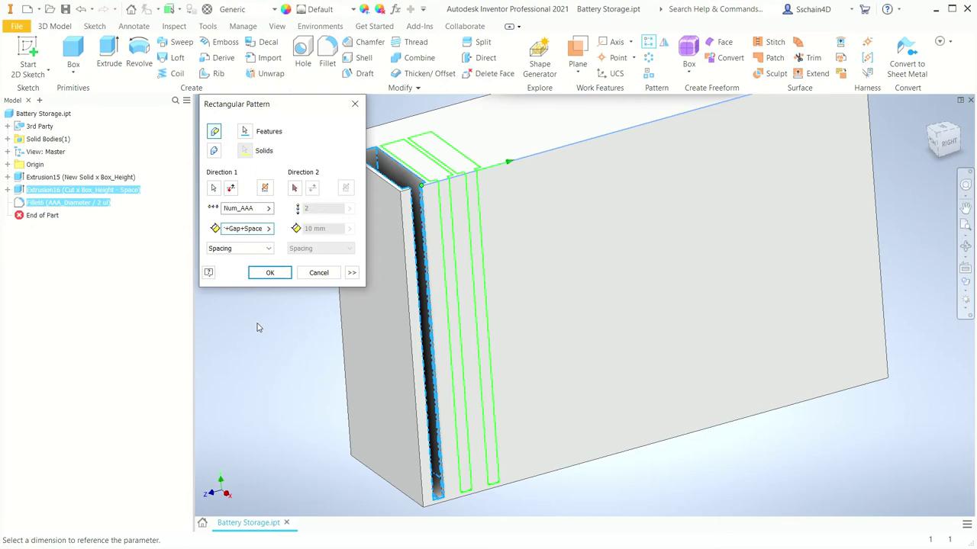
{"action": "left_click", "coordinate": [269, 273]}
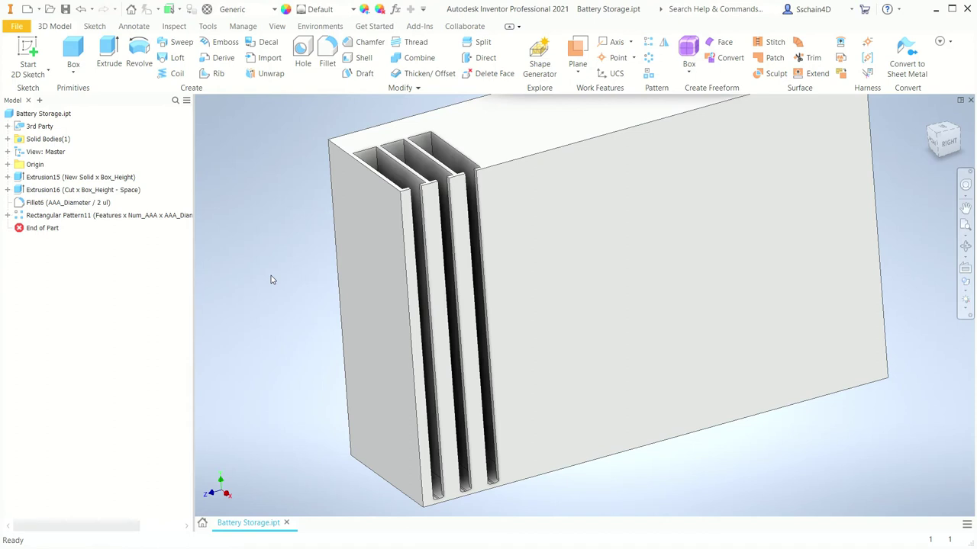
- Sketch a tall rectangle about 11.2 by 47.6 mm on the box's top face, beside the last AAA slot
{"action": "left_click", "coordinate": [521, 132]}
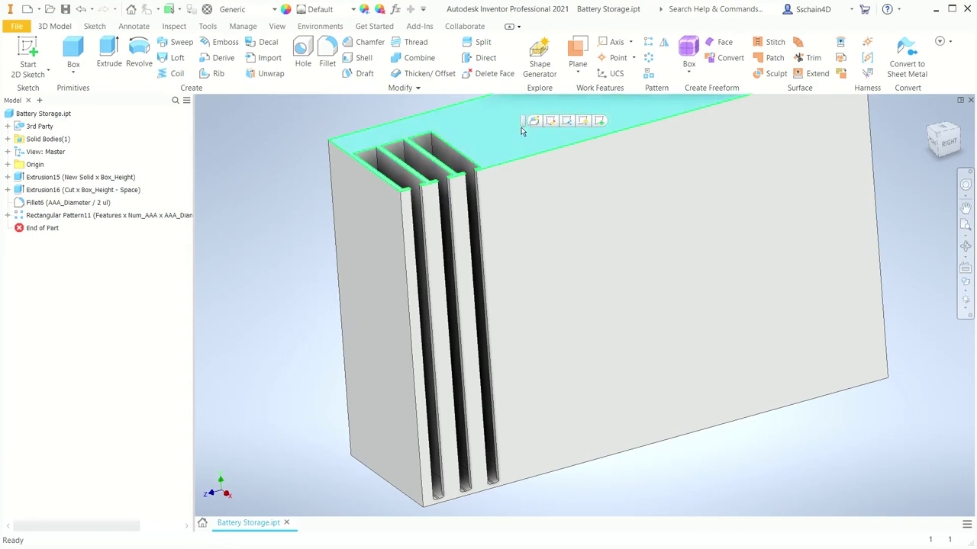
{"action": "left_click", "coordinate": [600, 123]}
{"action": "scroll", "coordinate": [435, 349], "scroll_direction": "up", "scroll_amount": 3}
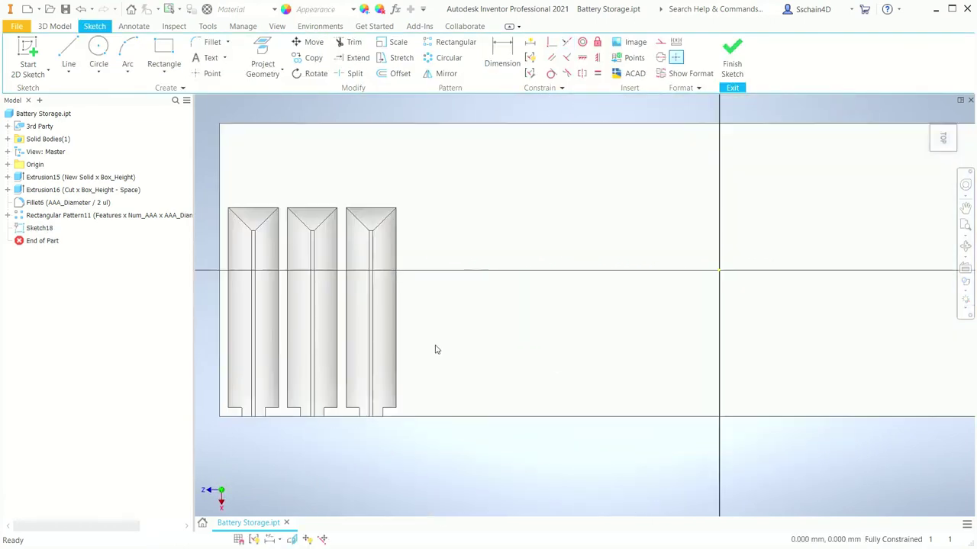
{"action": "left_click", "coordinate": [164, 52]}
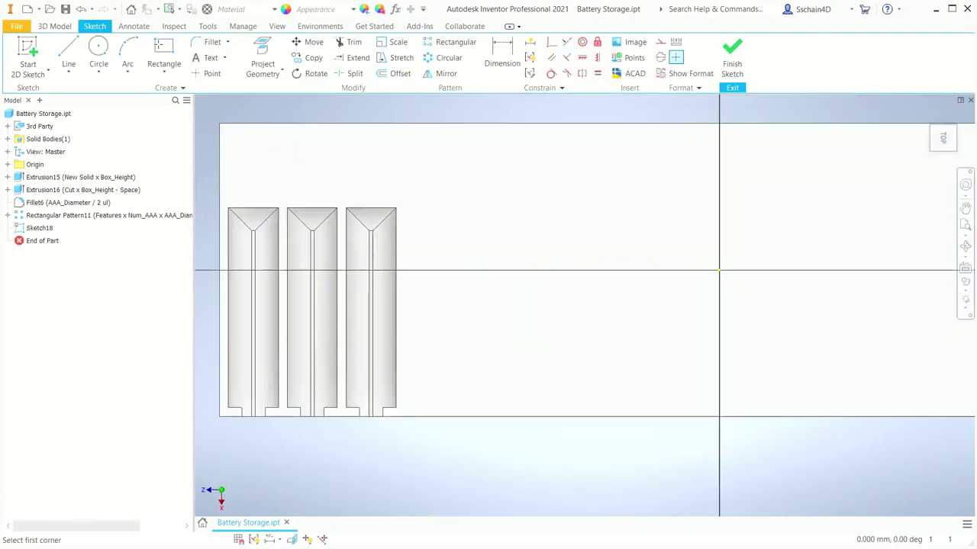
{"action": "left_click", "coordinate": [405, 195]}
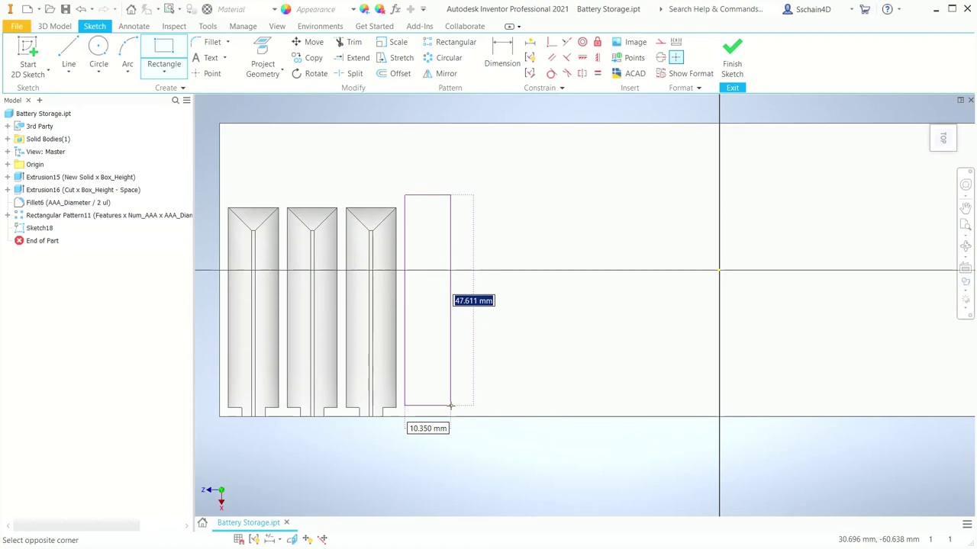
{"action": "left_click", "coordinate": [455, 406]}
- Draw a small notch rectangle against the tall rectangle's lower edge and make the notch's lower edge collinear with the box edge
{"action": "scroll", "coordinate": [415, 433], "scroll_direction": "up", "scroll_amount": 5}
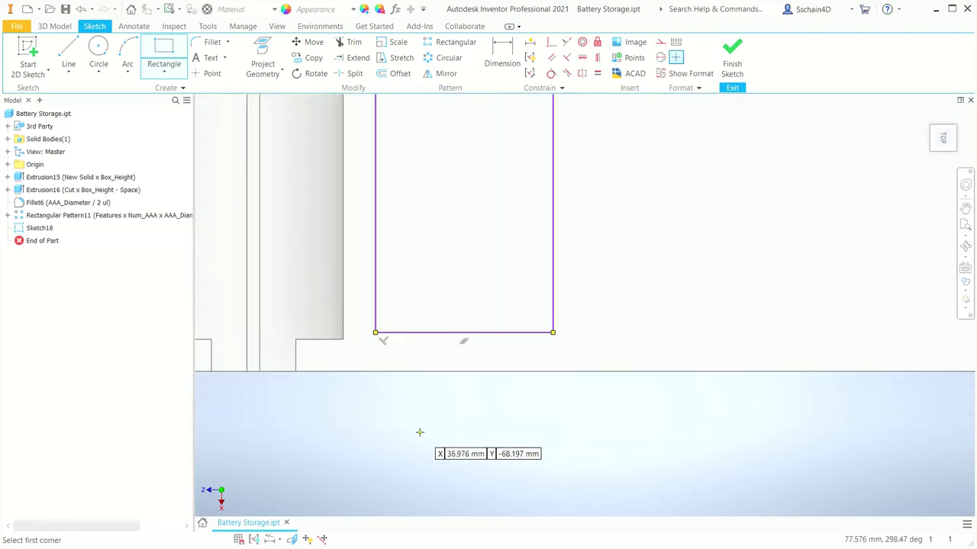
{"action": "left_click", "coordinate": [405, 332]}
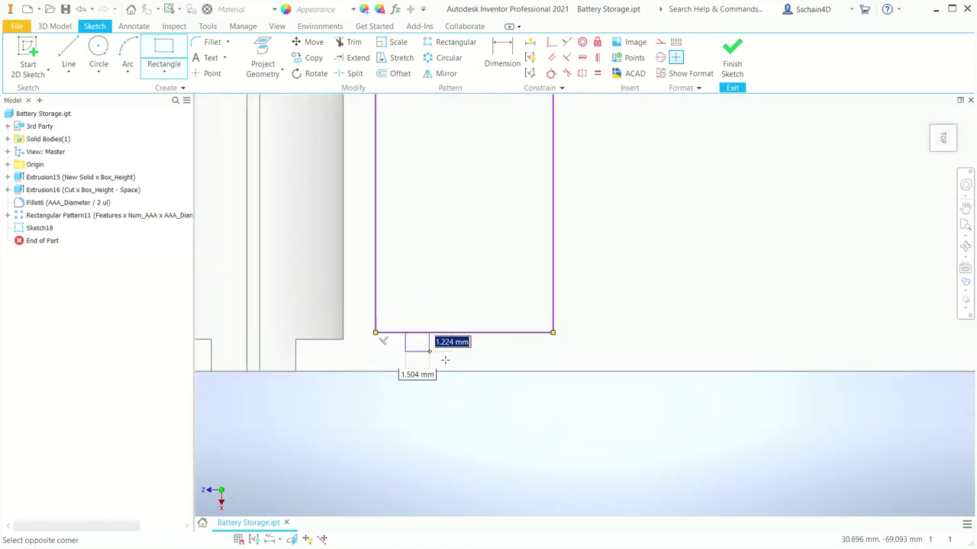
{"action": "left_click", "coordinate": [519, 374]}
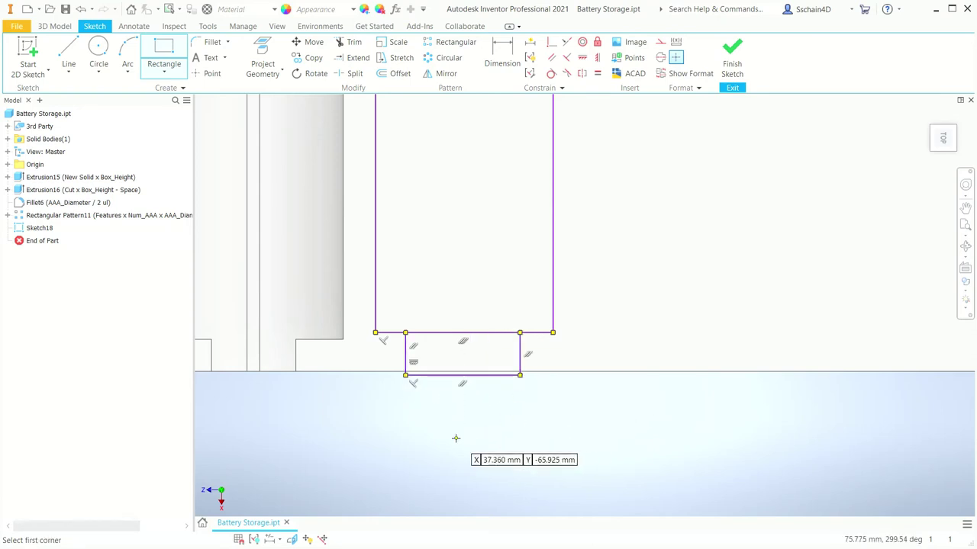
{"action": "scroll", "coordinate": [456, 438], "scroll_direction": "down", "scroll_amount": 2}
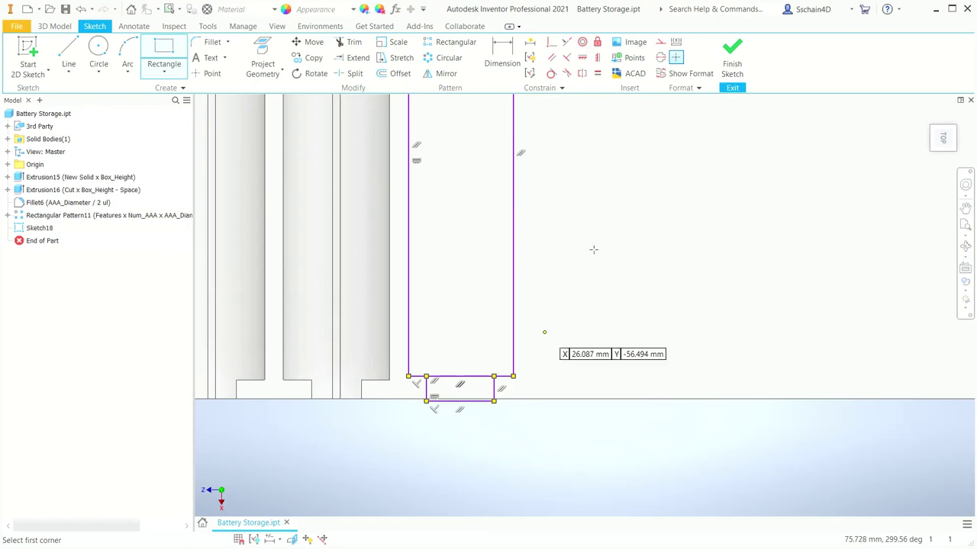
{"action": "left_click", "coordinate": [567, 43]}
{"action": "left_click", "coordinate": [459, 400]}
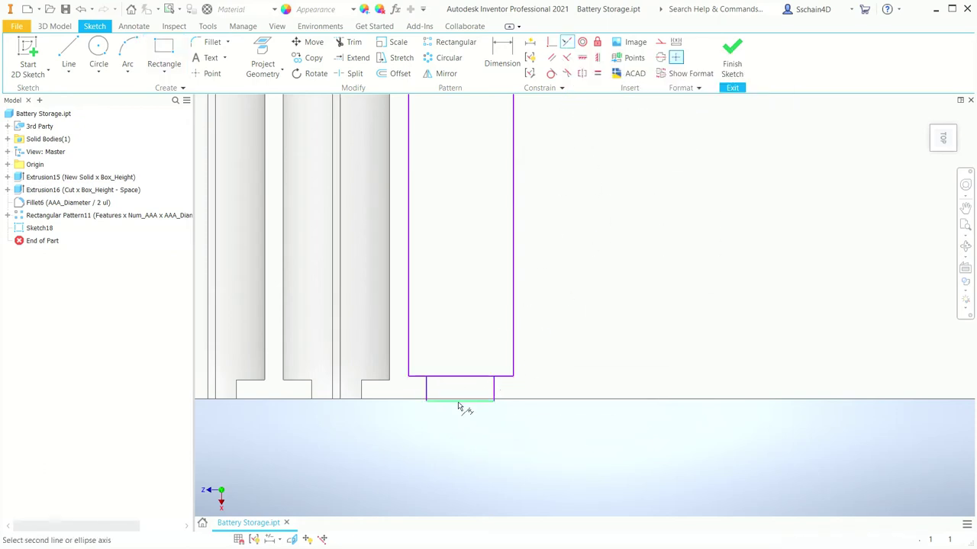
{"action": "left_click", "coordinate": [517, 402]}
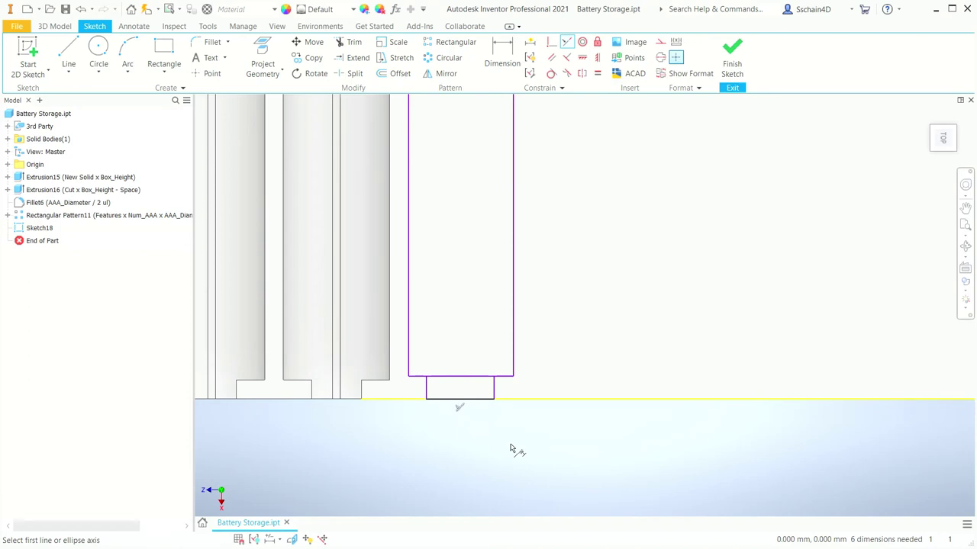
- Dimension the distance from the box's left edge to the tall rectangle's left edge as AA_Start
{"action": "left_click", "coordinate": [503, 59]}
{"action": "scroll", "coordinate": [609, 378], "scroll_direction": "down", "scroll_amount": 2}
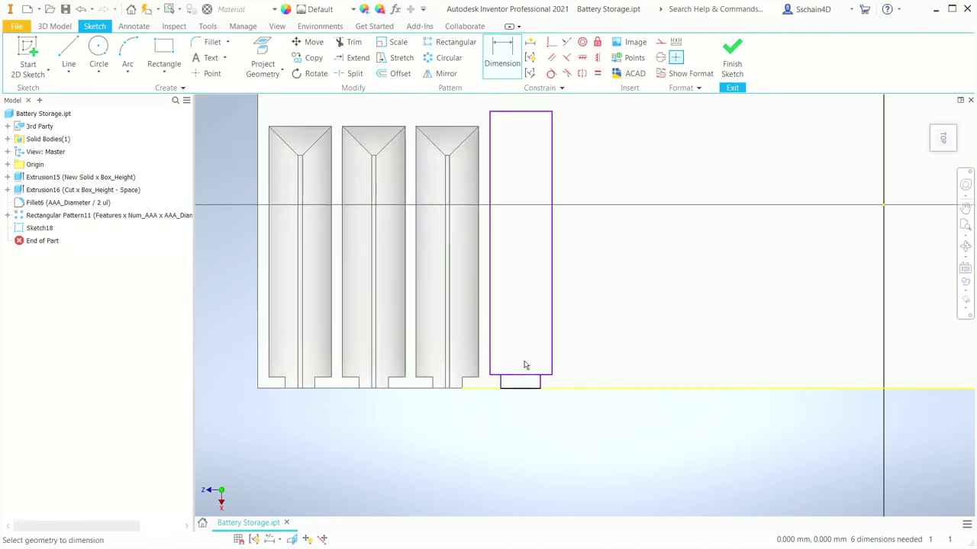
{"action": "left_click", "coordinate": [489, 353]}
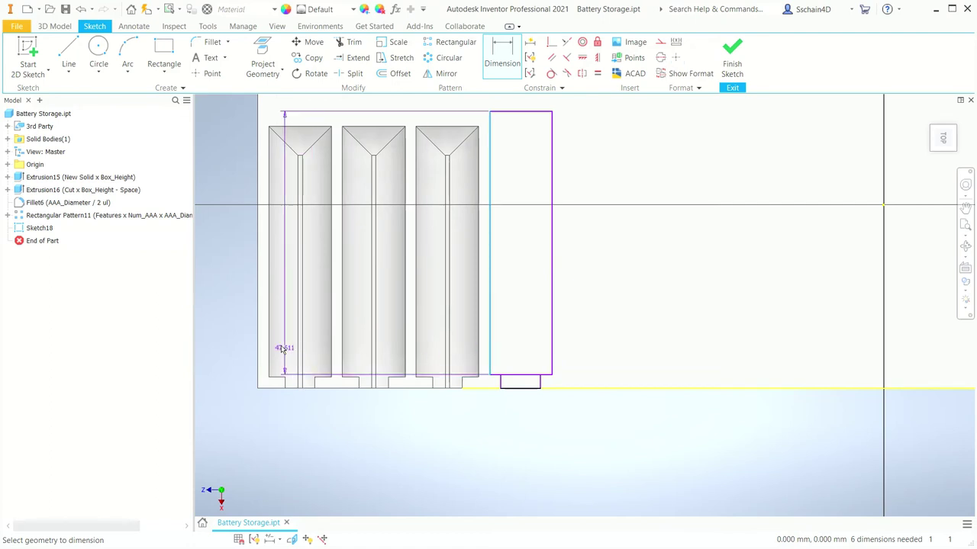
{"action": "left_click", "coordinate": [259, 342]}
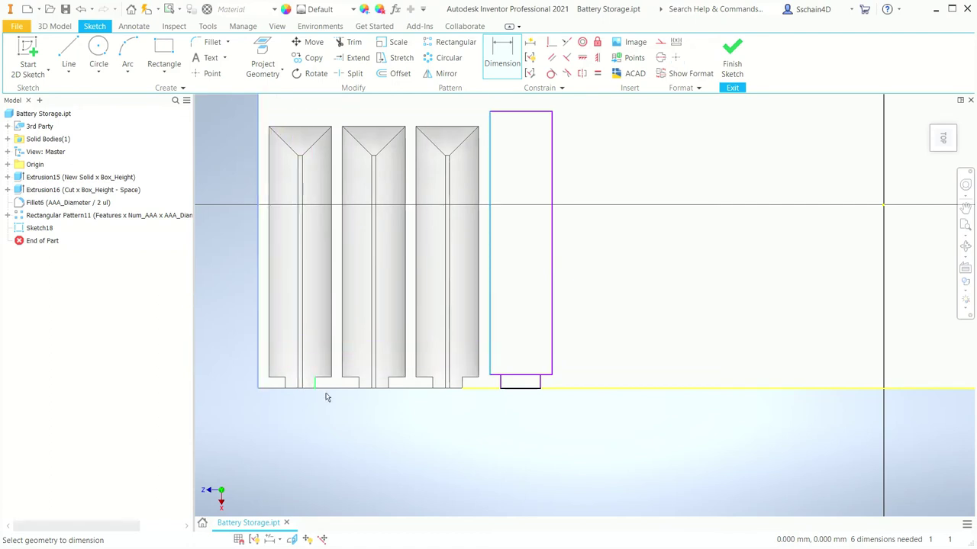
{"action": "left_click", "coordinate": [367, 418]}
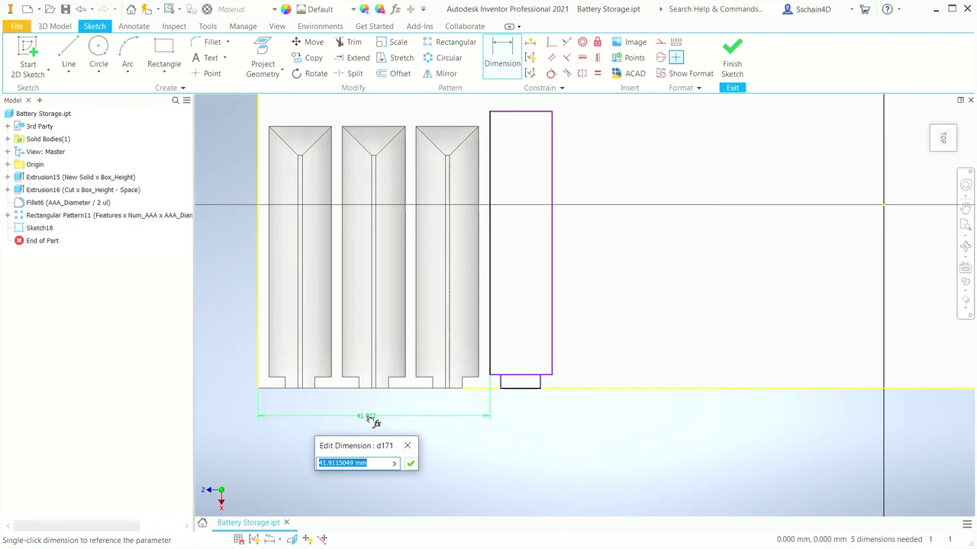
{"action": "left_click", "coordinate": [395, 465]}
{"action": "left_click", "coordinate": [443, 501]}
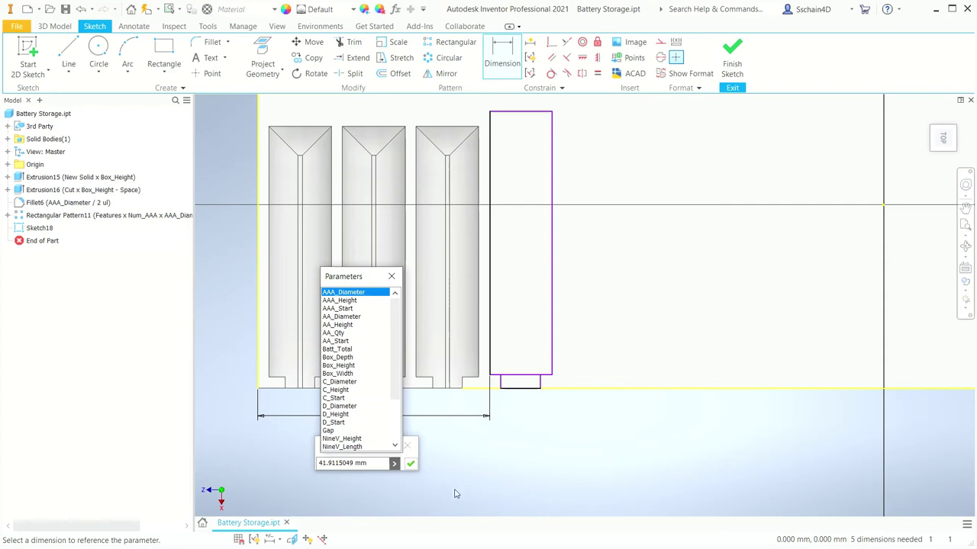
{"action": "left_click", "coordinate": [339, 341]}
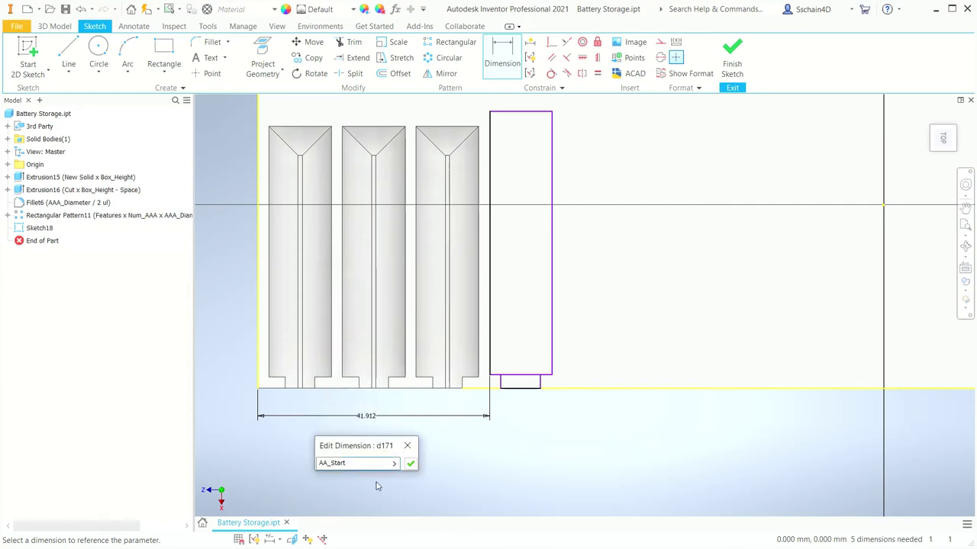
{"action": "left_click", "coordinate": [411, 464]}
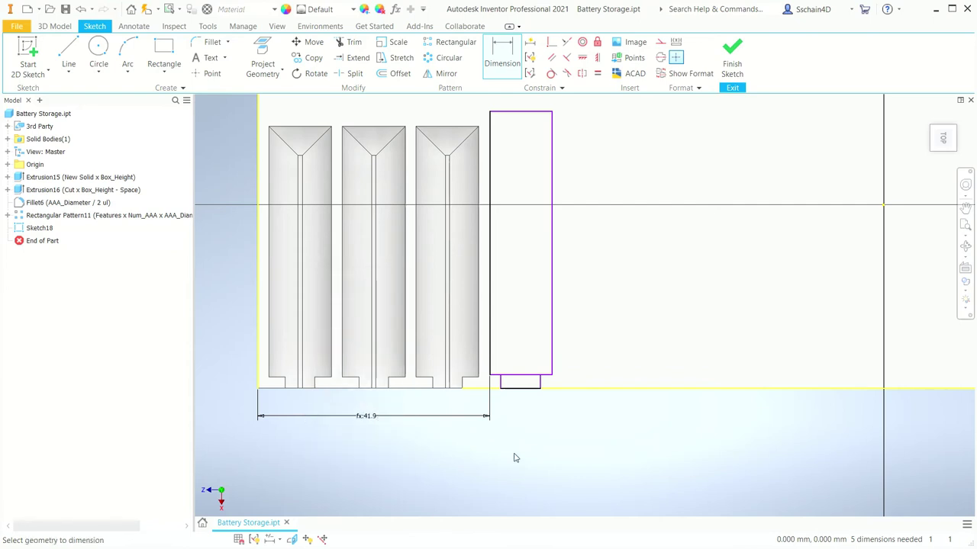
- Dimension the tall rectangle's width as AA_Diameter+Gap
{"action": "middle_click_drag", "start_coordinate": [519, 440], "coordinate": [504, 481]}
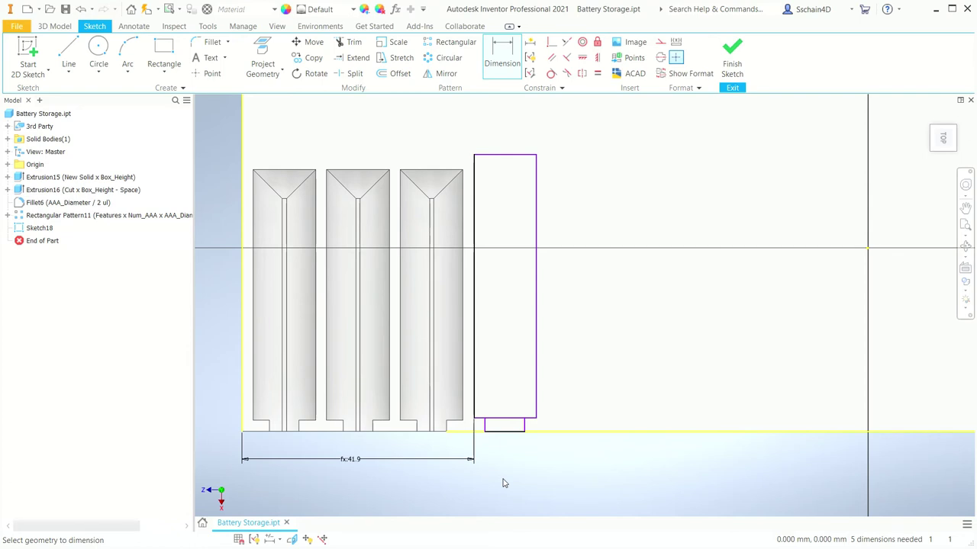
{"action": "scroll", "coordinate": [503, 483], "scroll_direction": "down", "scroll_amount": 3}
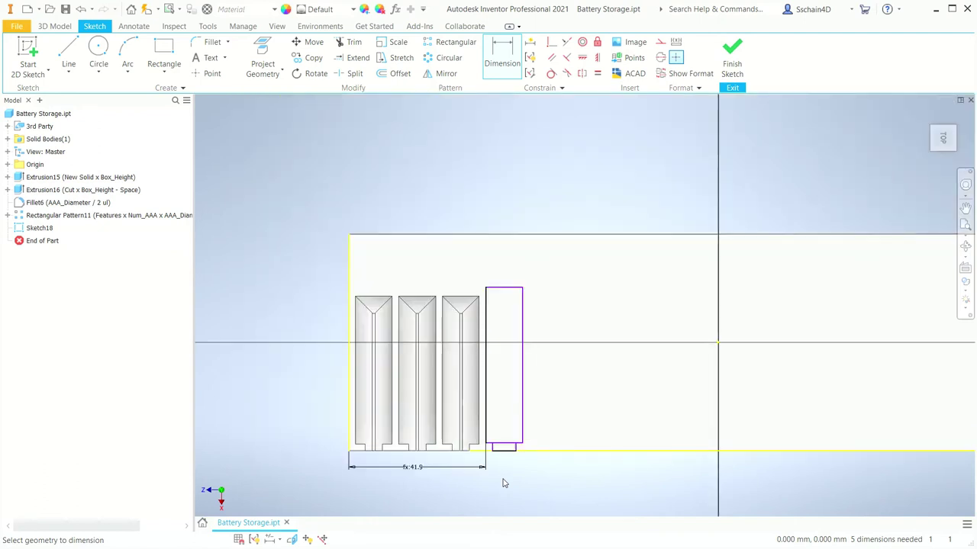
{"action": "left_click", "coordinate": [507, 295]}
{"action": "left_click", "coordinate": [501, 259]}
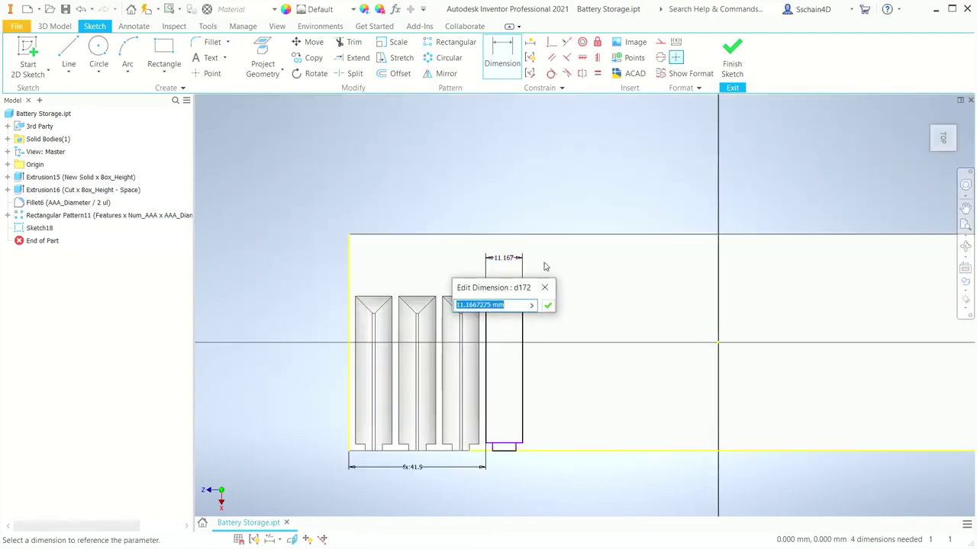
{"action": "left_click", "coordinate": [531, 305]}
{"action": "left_click", "coordinate": [580, 342]}
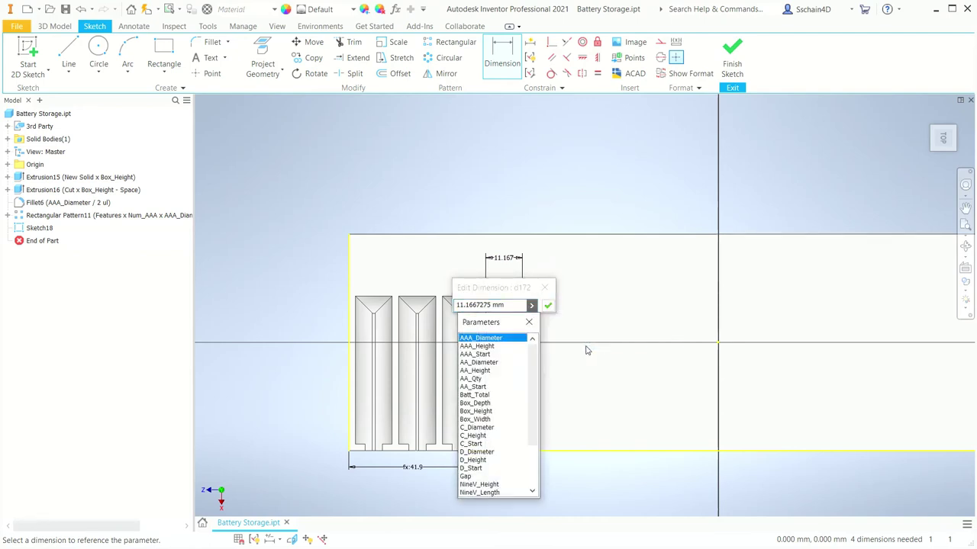
{"action": "left_click", "coordinate": [478, 362]}
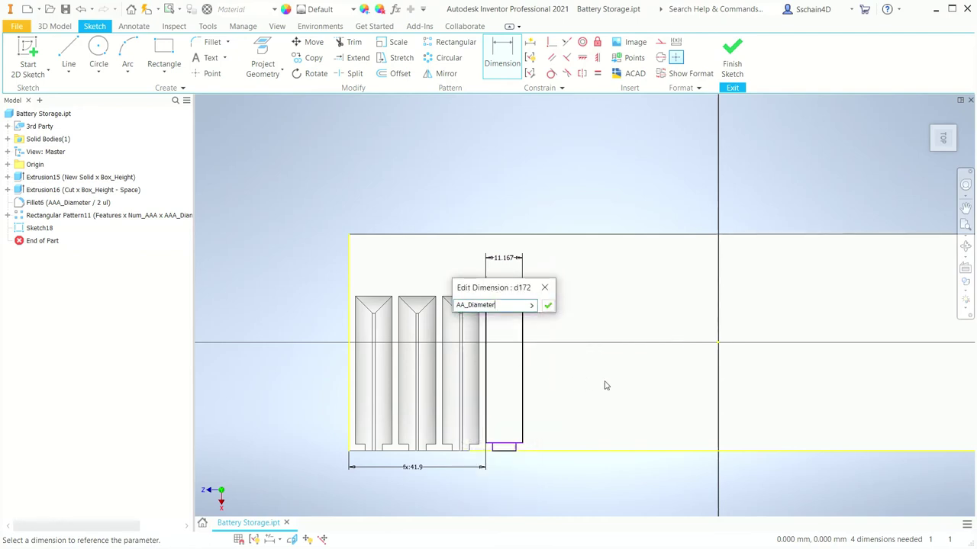
{"action": "type", "text": "+Gap"}
{"action": "key", "text": "Return"}
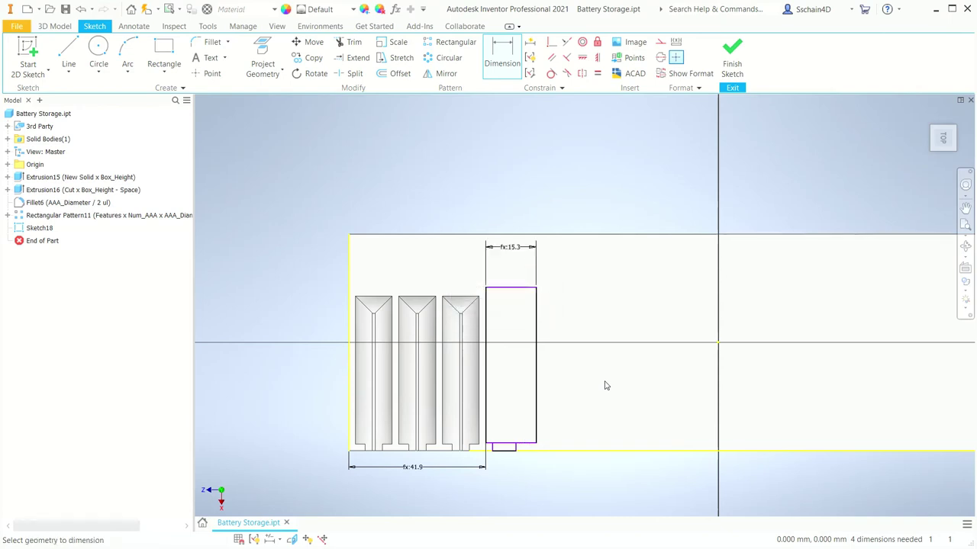
- Dimension the tall rectangle's height as AA_Height+Gap and move its lower edge back above the box's edge
{"action": "left_click", "coordinate": [537, 385]}
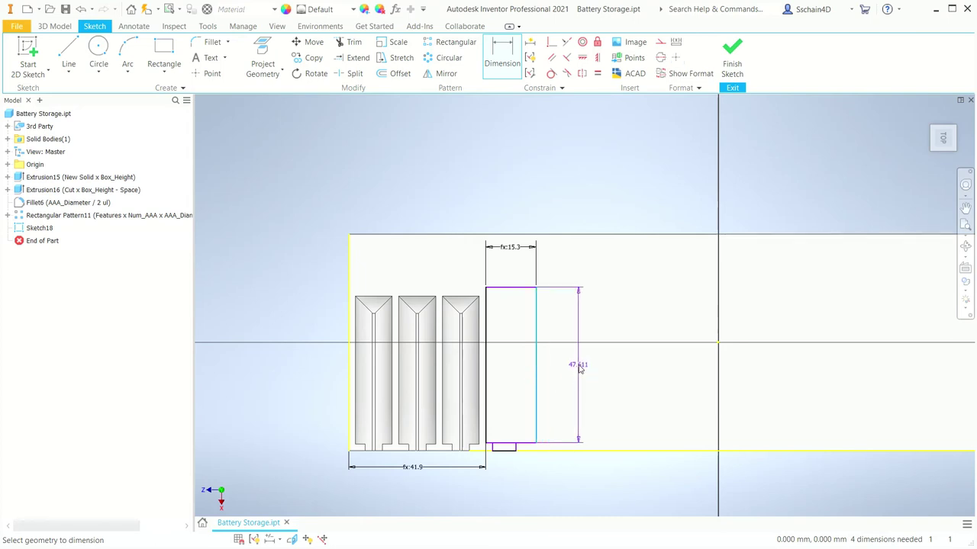
{"action": "left_click", "coordinate": [579, 369]}
{"action": "left_click", "coordinate": [606, 412]}
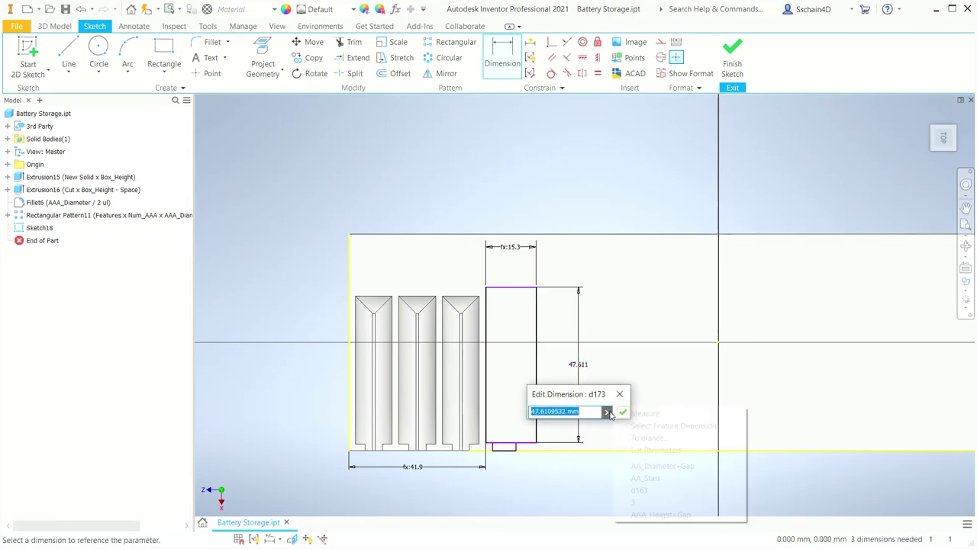
{"action": "left_click", "coordinate": [640, 452]}
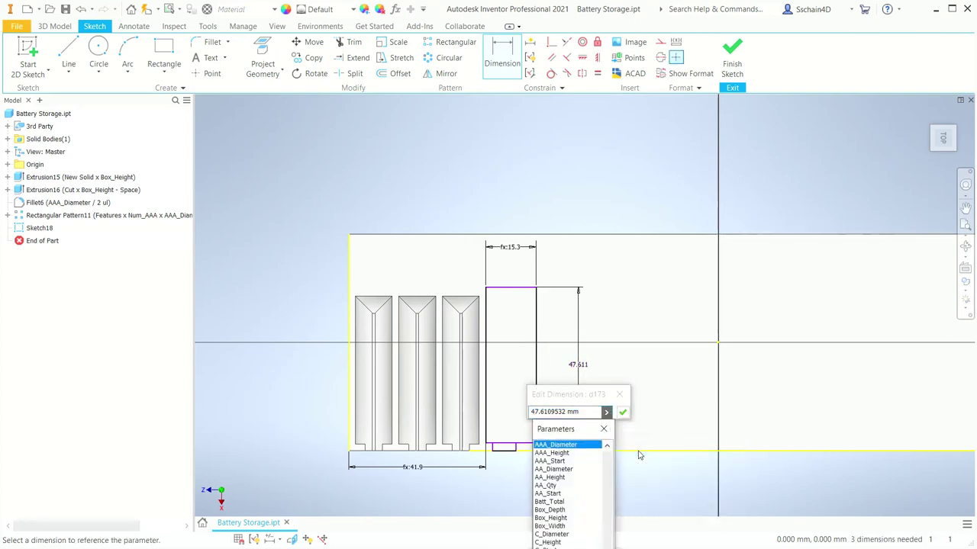
{"action": "left_click", "coordinate": [550, 478]}
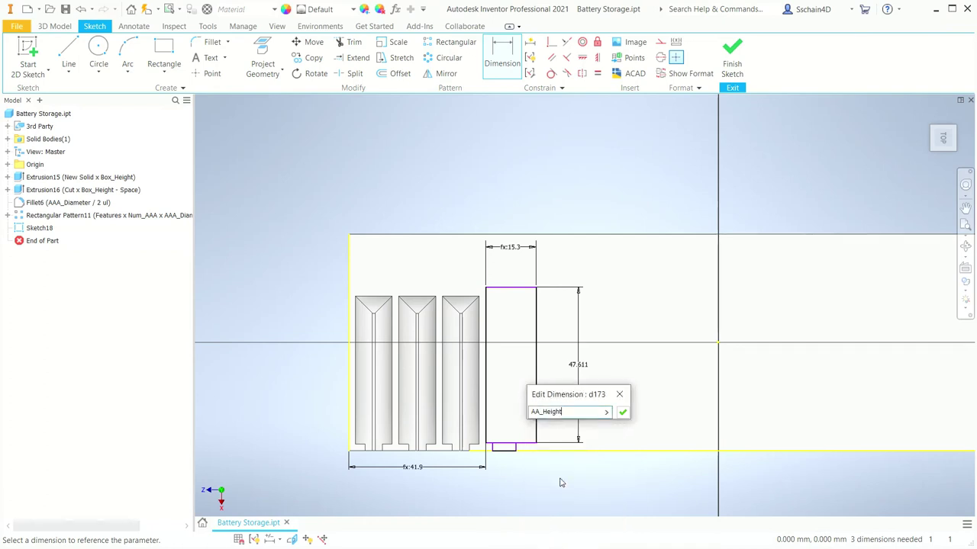
{"action": "type", "text": "+Gap"}
{"action": "key", "text": "Return"}
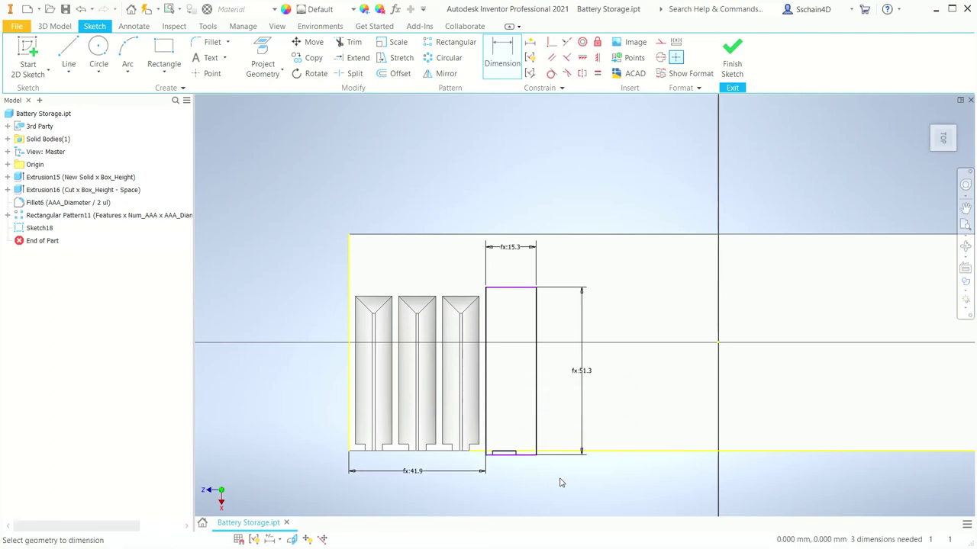
{"action": "key", "text": "Escape"}
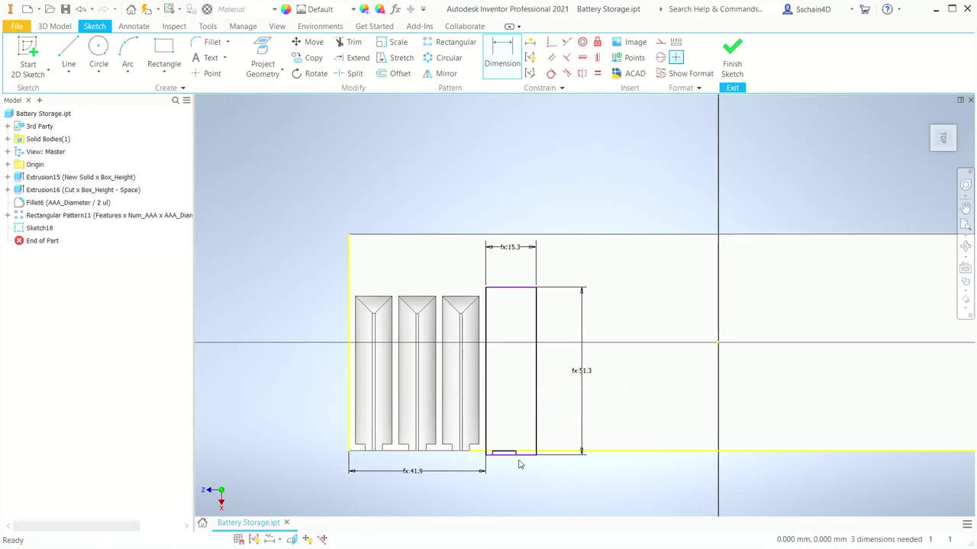
{"action": "left_click_drag", "start_coordinate": [525, 460], "coordinate": [500, 447]}
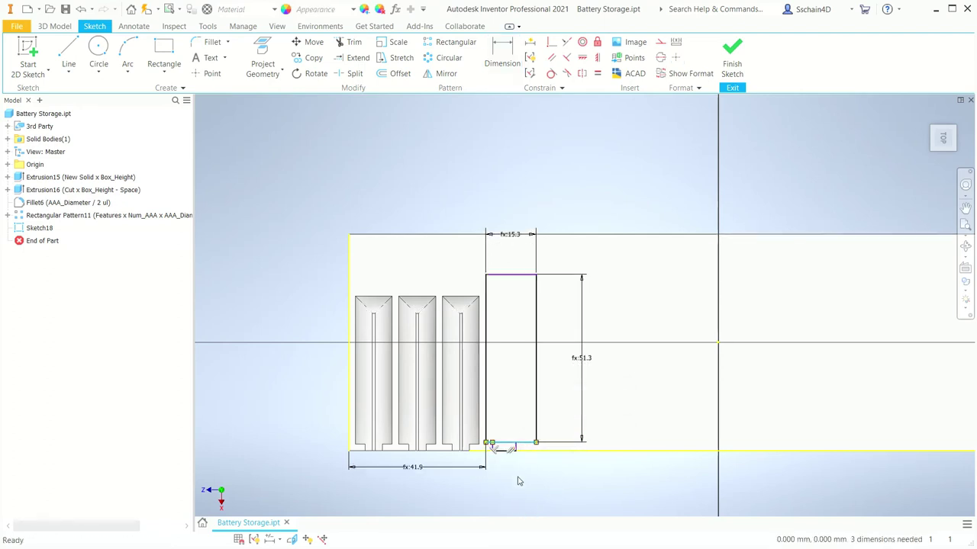
- Set the distance between the left sides of the notch and the tall rectangle to 3 mm
{"action": "scroll", "coordinate": [518, 480], "scroll_direction": "up", "scroll_amount": 3}
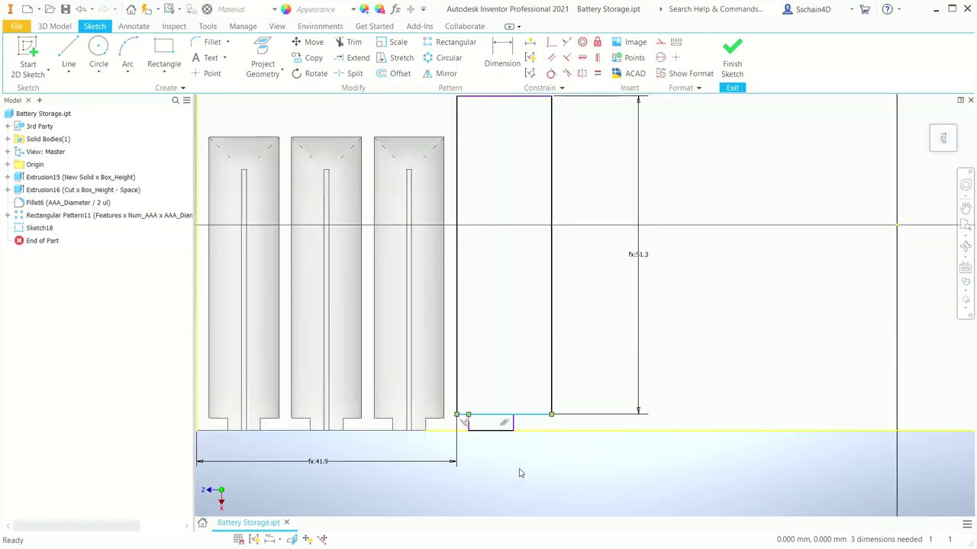
{"action": "left_click", "coordinate": [503, 62]}
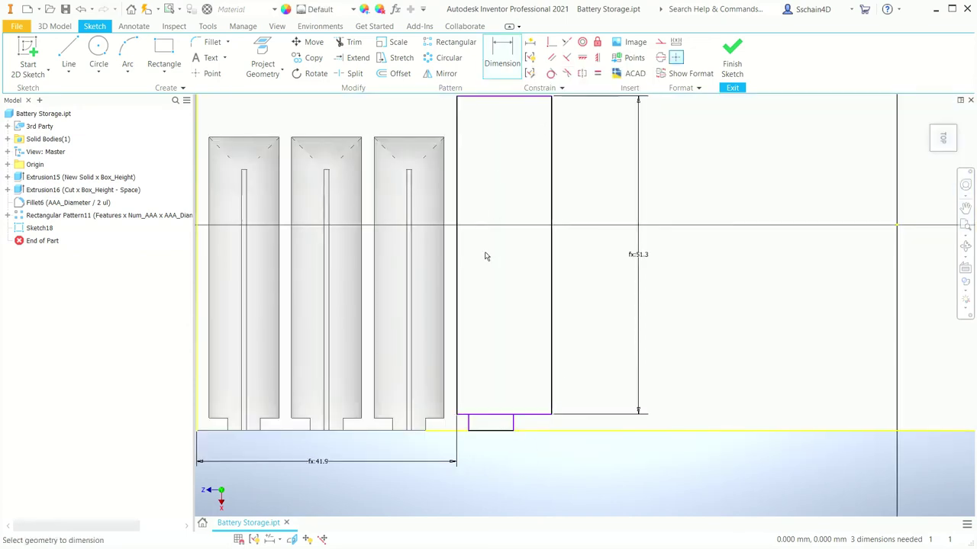
{"action": "left_click", "coordinate": [468, 425]}
{"action": "left_click", "coordinate": [457, 398]}
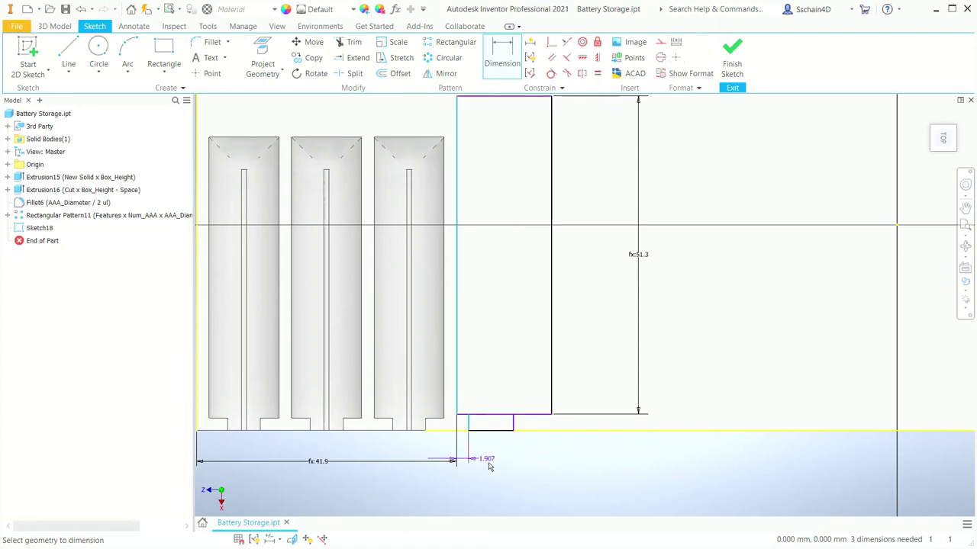
{"action": "left_click", "coordinate": [490, 474]}
{"action": "type", "text": "3"}
{"action": "key", "text": "Return"}
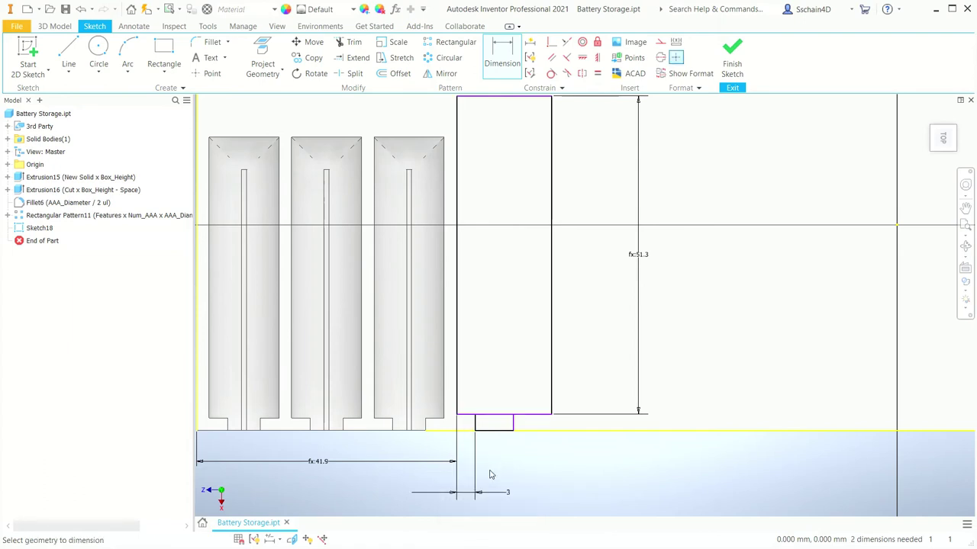
- Dimension the distance between the right sides of the notch and the tall rectangle, linking it to the left 3 mm offset
{"action": "left_click", "coordinate": [513, 424]}
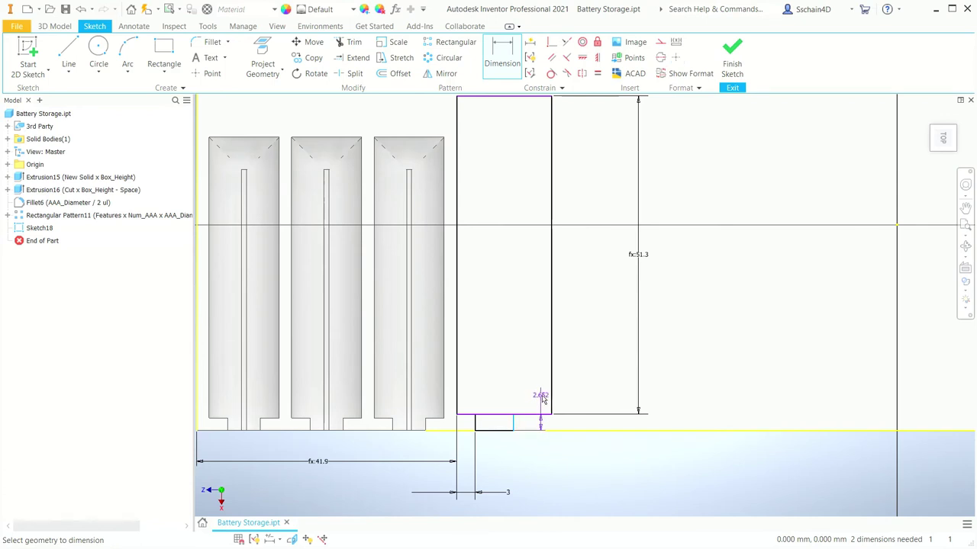
{"action": "left_click", "coordinate": [552, 402]}
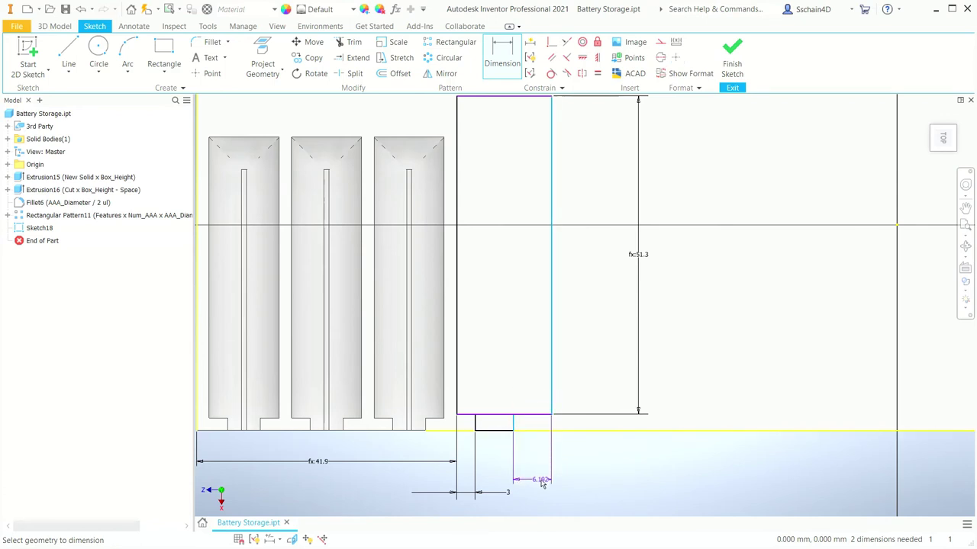
{"action": "left_click", "coordinate": [542, 480]}
{"action": "left_click", "coordinate": [481, 494]}
{"action": "key", "text": "Return"}
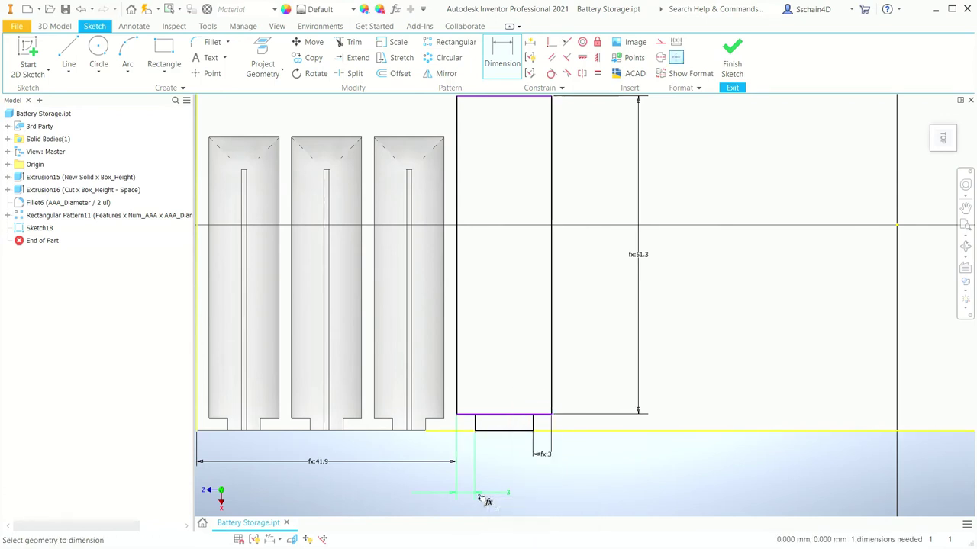
- Dimension the distance from the tall rectangle's lower edge to the box's edge as the Space parameter
{"action": "left_click", "coordinate": [508, 416]}
{"action": "left_click", "coordinate": [570, 432]}
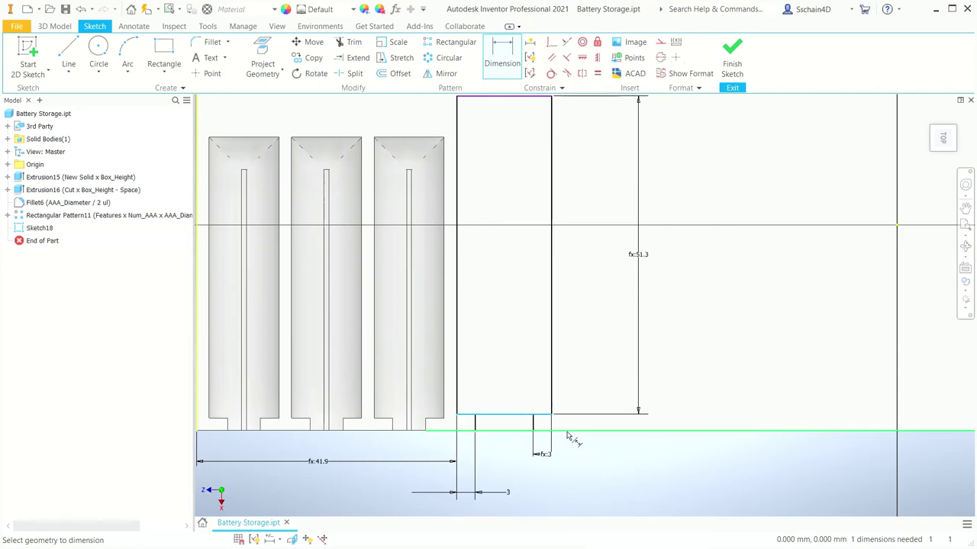
{"action": "left_click", "coordinate": [570, 483]}
{"action": "left_click", "coordinate": [600, 528]}
{"action": "left_click", "coordinate": [656, 547]}
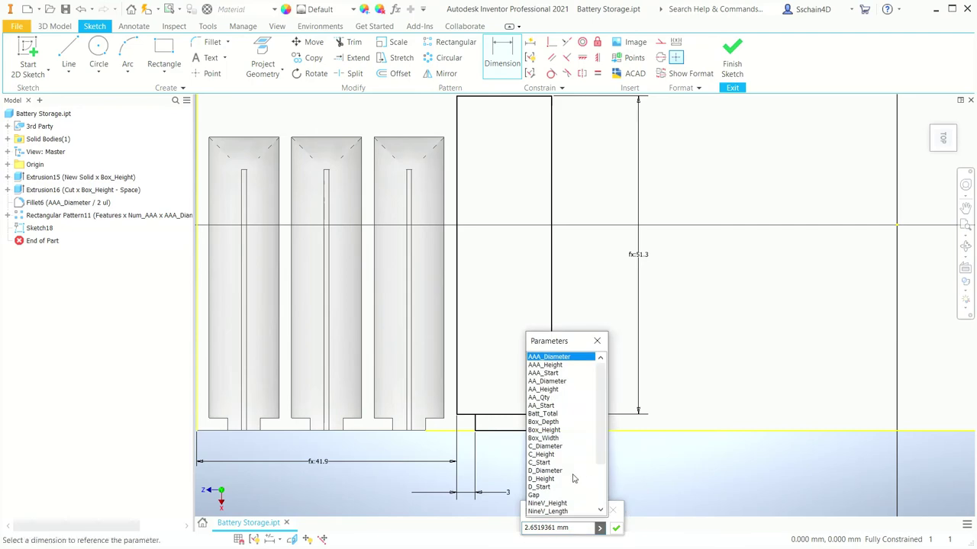
{"action": "scroll", "coordinate": [557, 461], "scroll_direction": "down", "scroll_amount": 5}
{"action": "left_click", "coordinate": [548, 510]}
{"action": "left_click", "coordinate": [615, 528]}
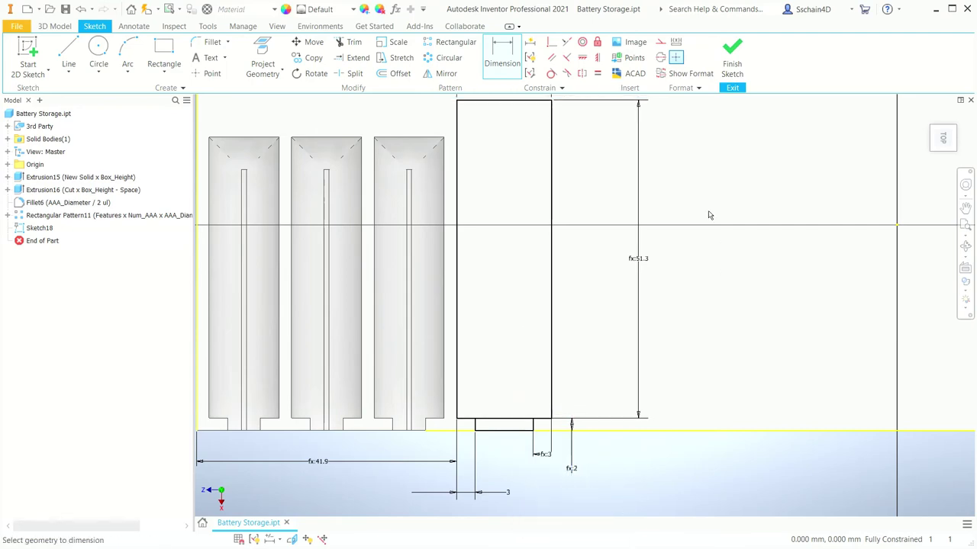
- Finish the sketch and extrude both the tall rectangle and the notch as a cut into the box by Box_Height-Space
{"action": "left_click", "coordinate": [729, 55]}
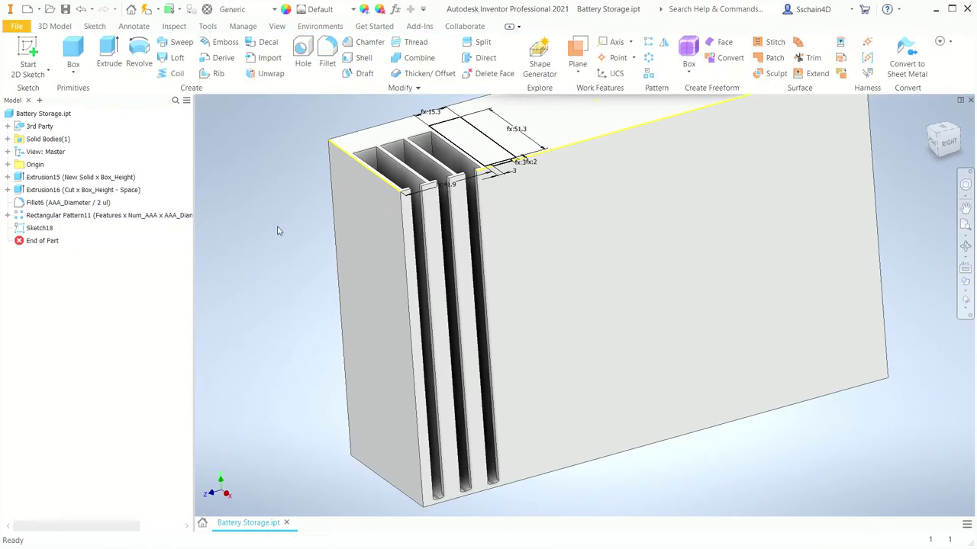
{"action": "left_click", "coordinate": [118, 64]}
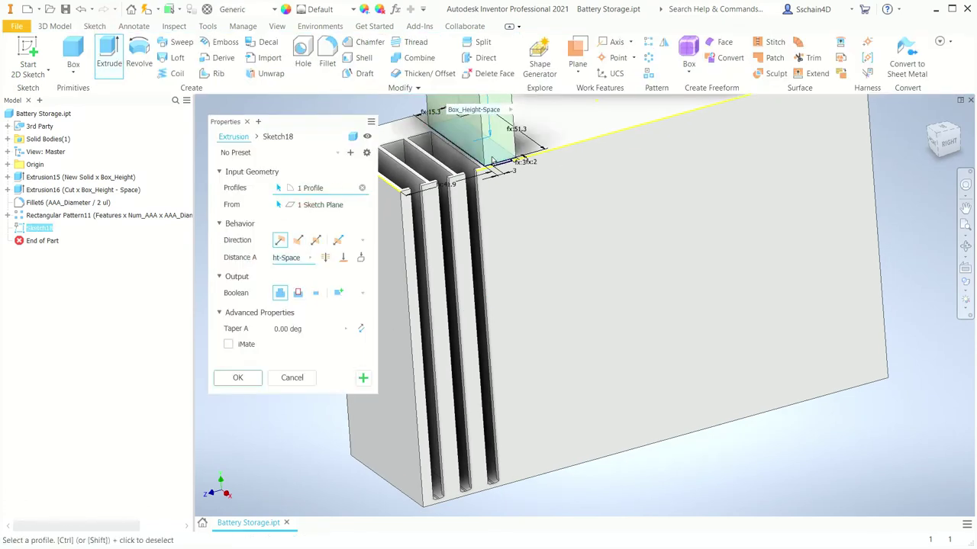
{"action": "left_click", "coordinate": [498, 167]}
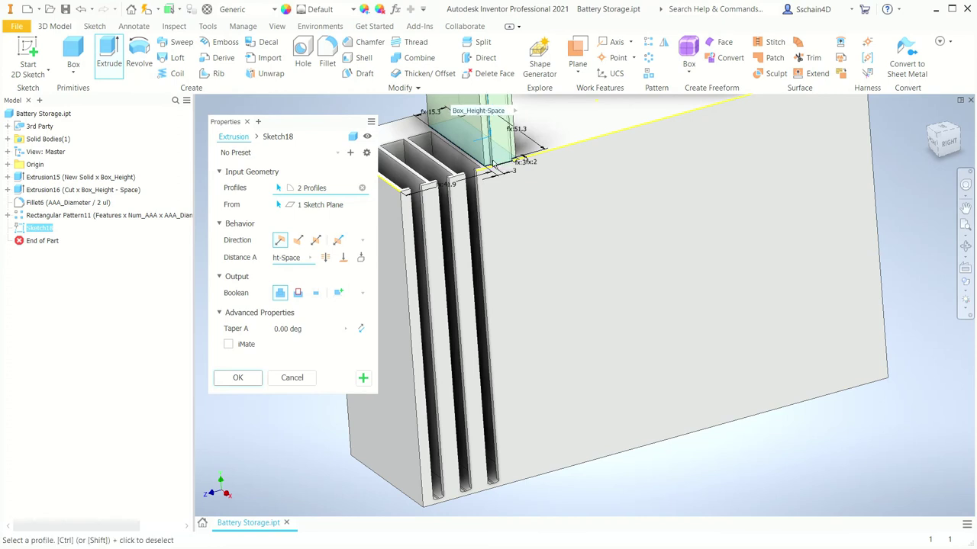
{"action": "left_click", "coordinate": [298, 294]}
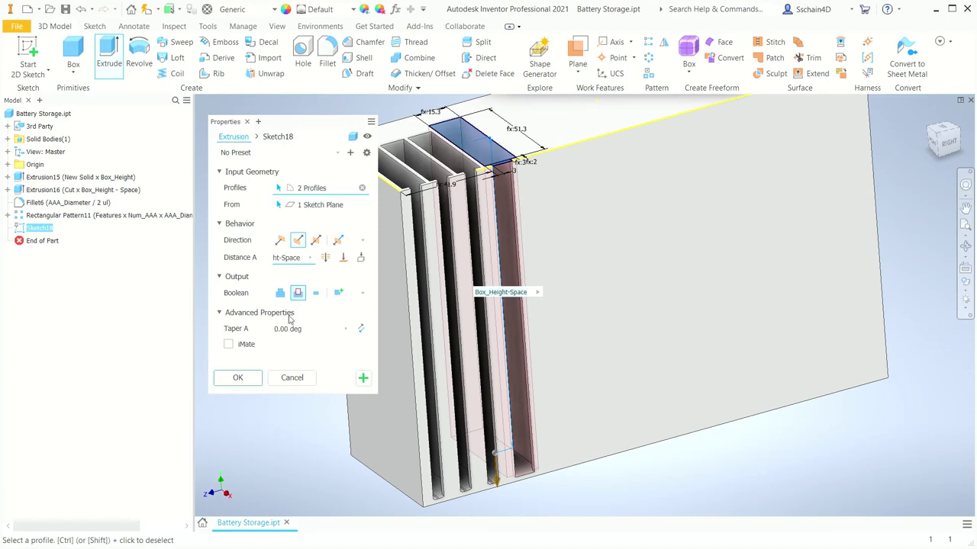
{"action": "left_click", "coordinate": [239, 378]}
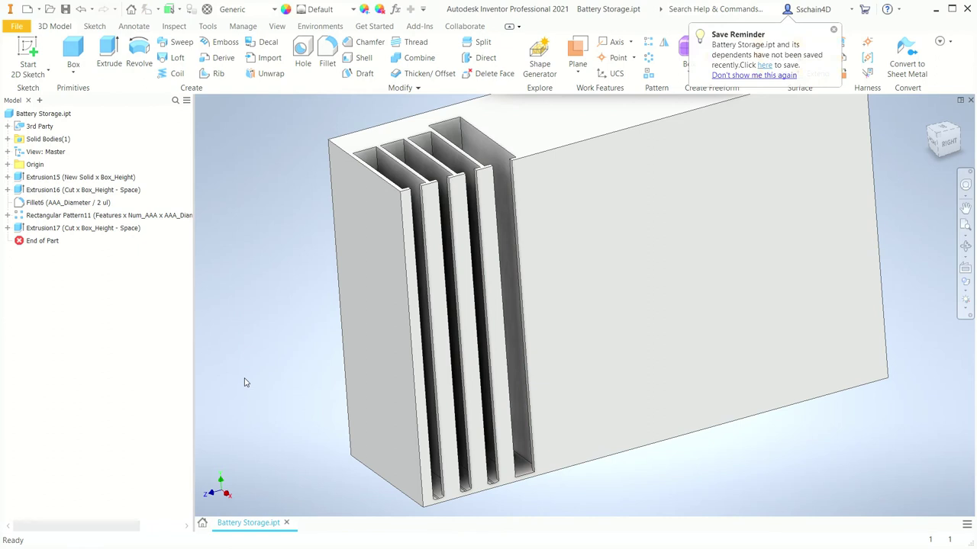
- Fillet the three bottom edges of the new AA slot with a radius of AA_Diameter/2
{"action": "left_click", "coordinate": [327, 61]}
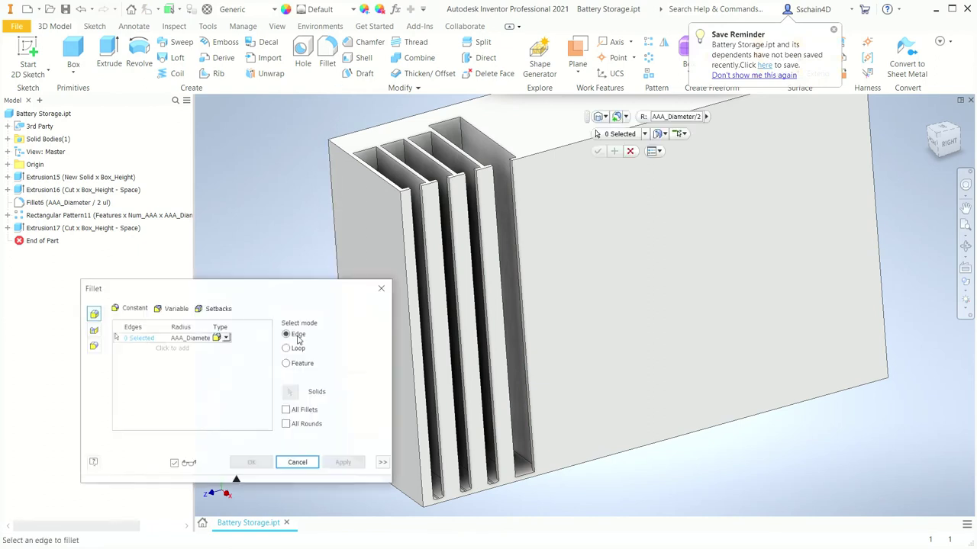
{"action": "left_click", "coordinate": [523, 461]}
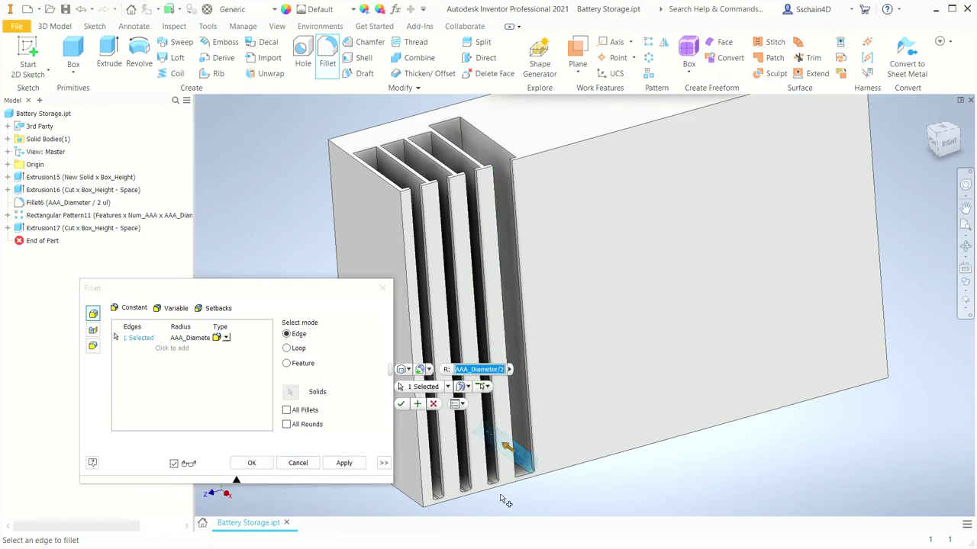
{"action": "scroll", "coordinate": [505, 451], "scroll_direction": "up", "scroll_amount": 5}
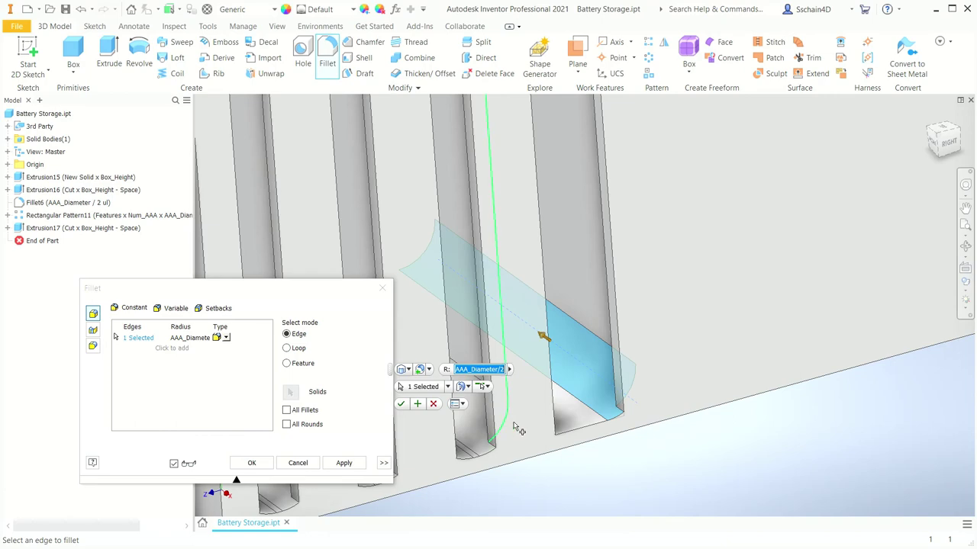
{"action": "middle_click_drag", "start_coordinate": [555, 445], "coordinate": [722, 303], "text": "shift"}
{"action": "left_click", "coordinate": [812, 242]}
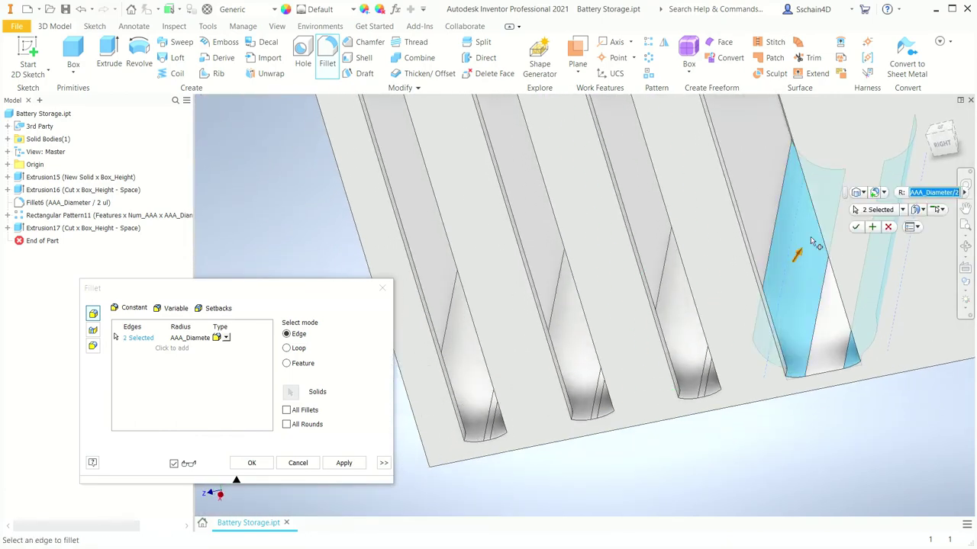
{"action": "left_click", "coordinate": [875, 169]}
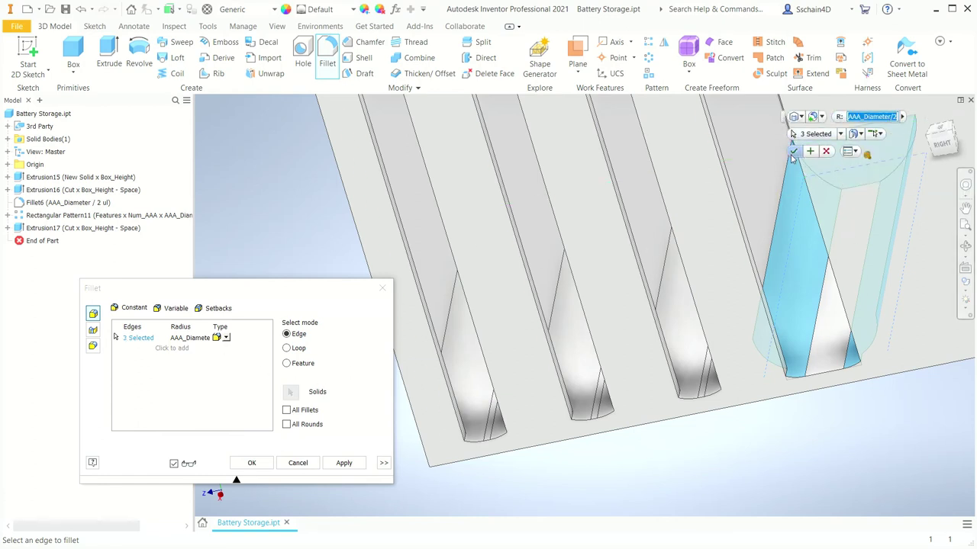
{"action": "left_click", "coordinate": [857, 118]}
{"action": "key", "text": "Return"}
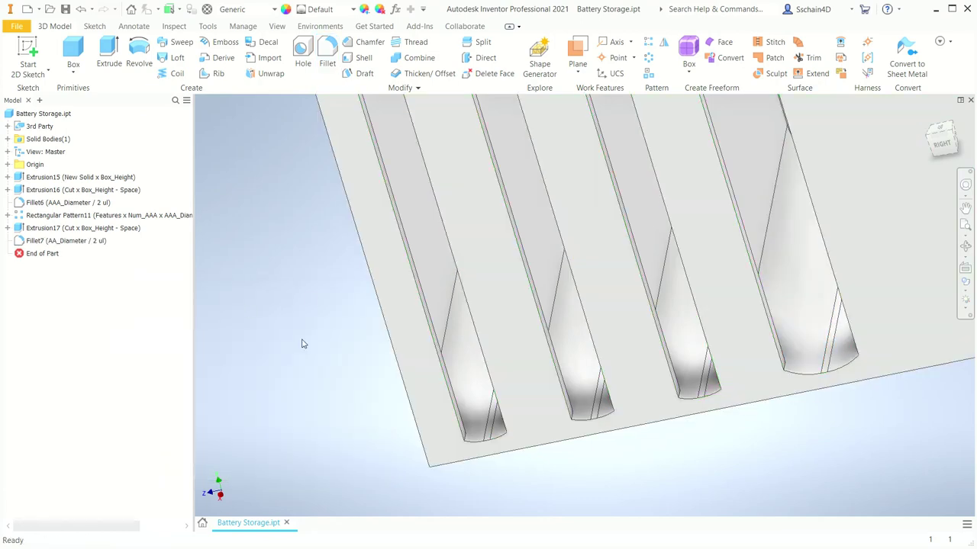
{"action": "scroll", "coordinate": [301, 344], "scroll_direction": "up", "scroll_amount": 3}
{"action": "middle_click_drag", "start_coordinate": [301, 342], "coordinate": [318, 438], "text": "shift"}
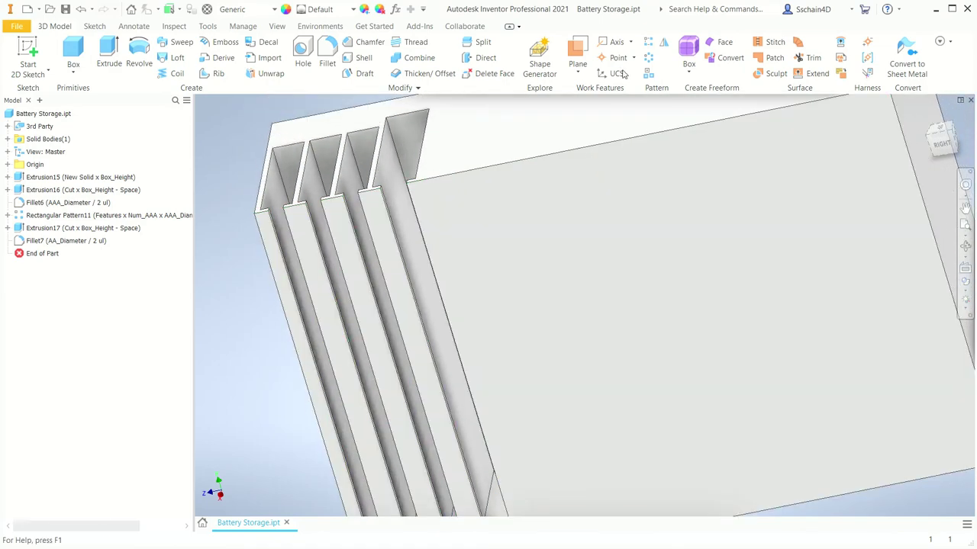
- Start a rectangular pattern of the AA slot's cut and fillet along the box's long edge with Num_AA as the count
{"action": "left_click", "coordinate": [648, 43]}
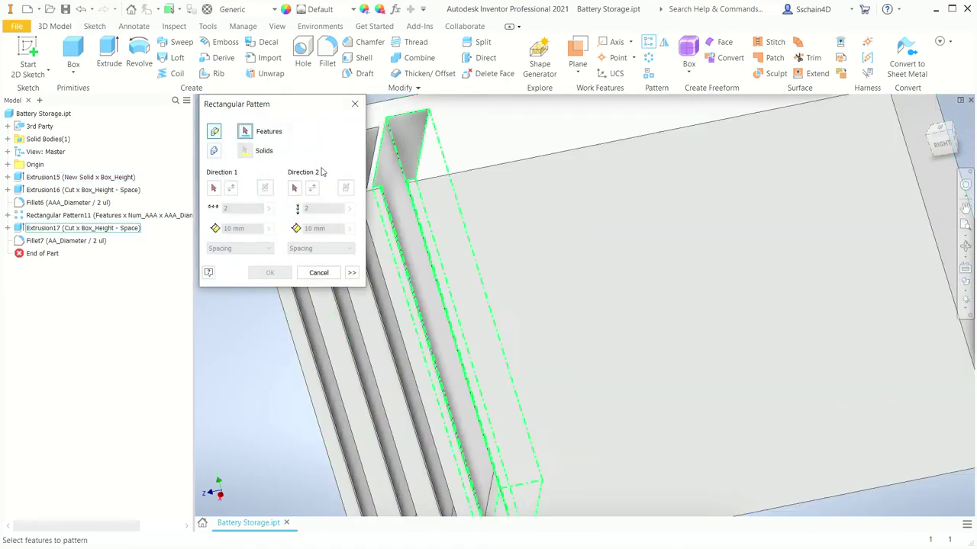
{"action": "left_click", "coordinate": [70, 229]}
{"action": "left_click", "coordinate": [67, 241]}
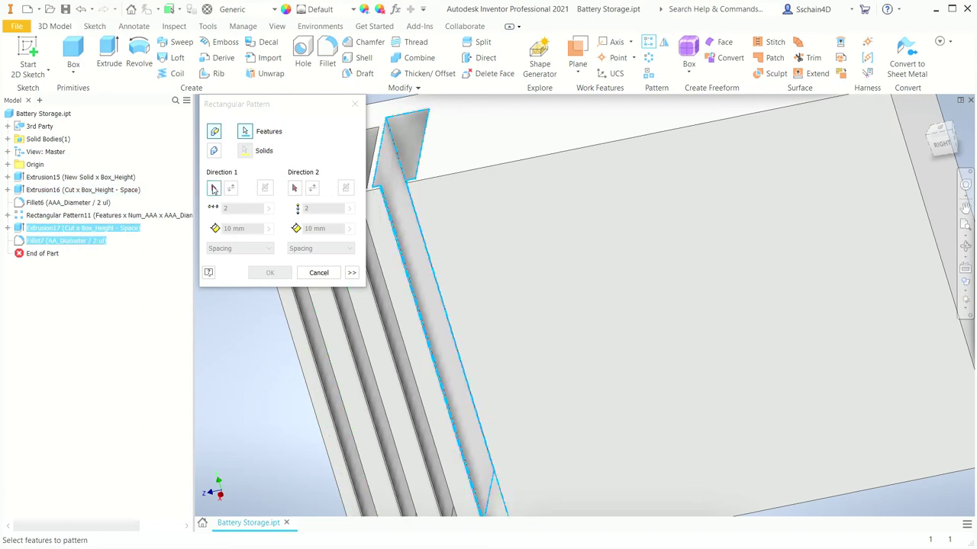
{"action": "left_click", "coordinate": [213, 189]}
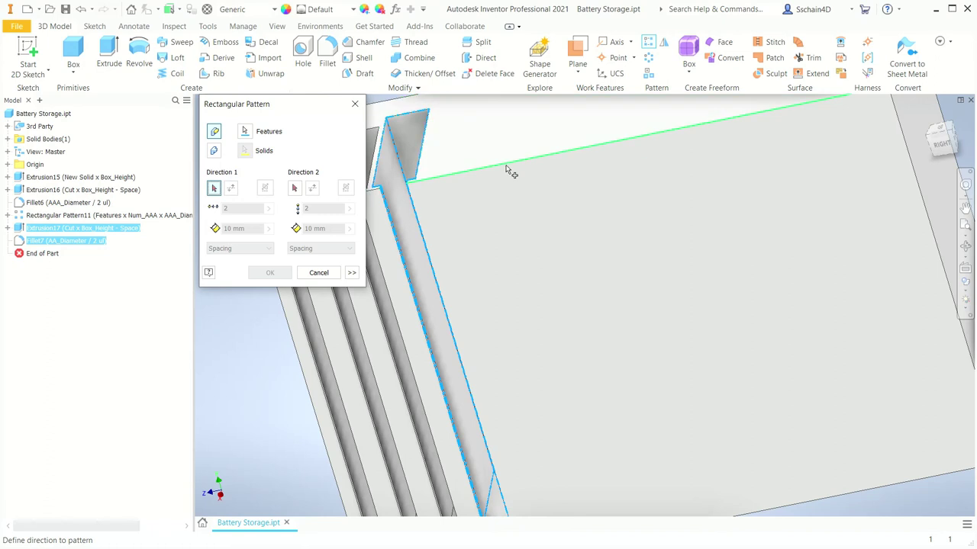
{"action": "left_click", "coordinate": [506, 167]}
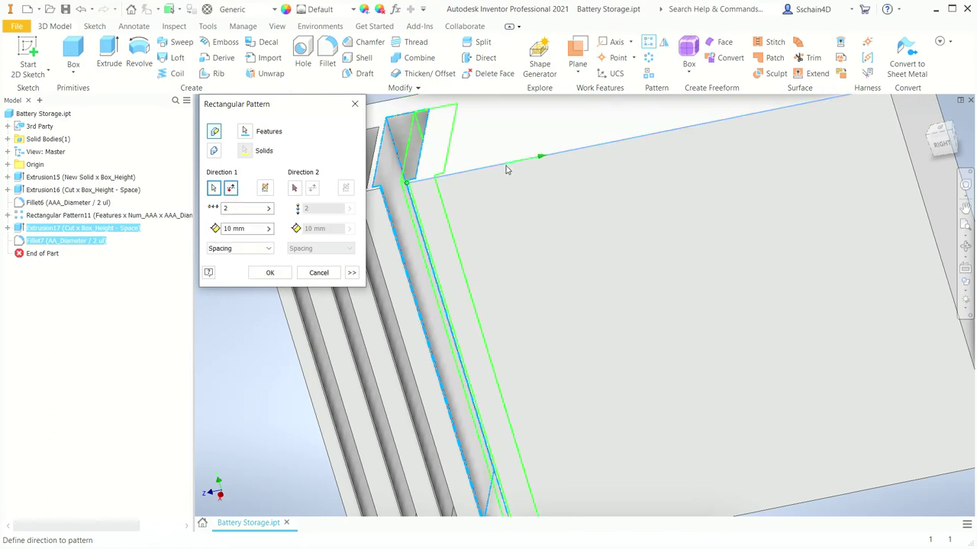
{"action": "left_click", "coordinate": [268, 209]}
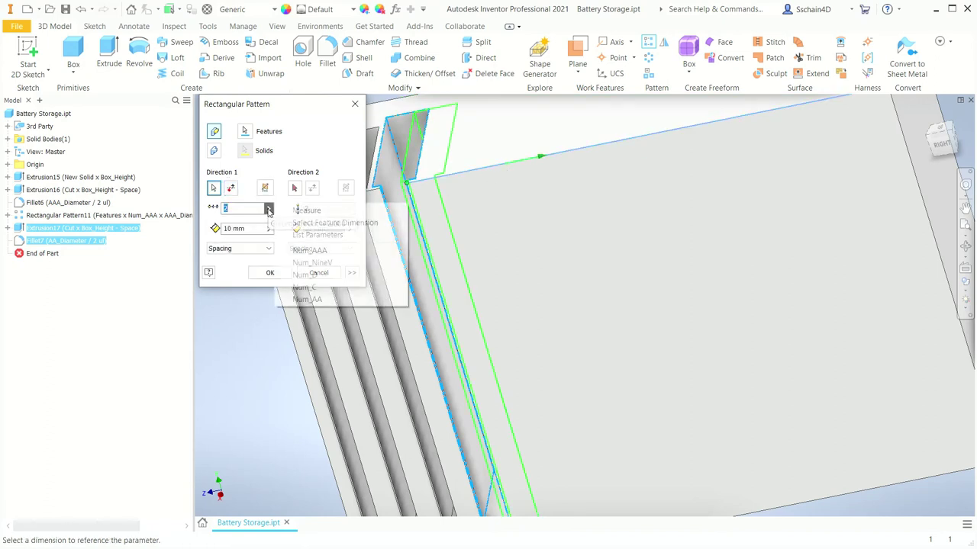
{"action": "left_click", "coordinate": [308, 234]}
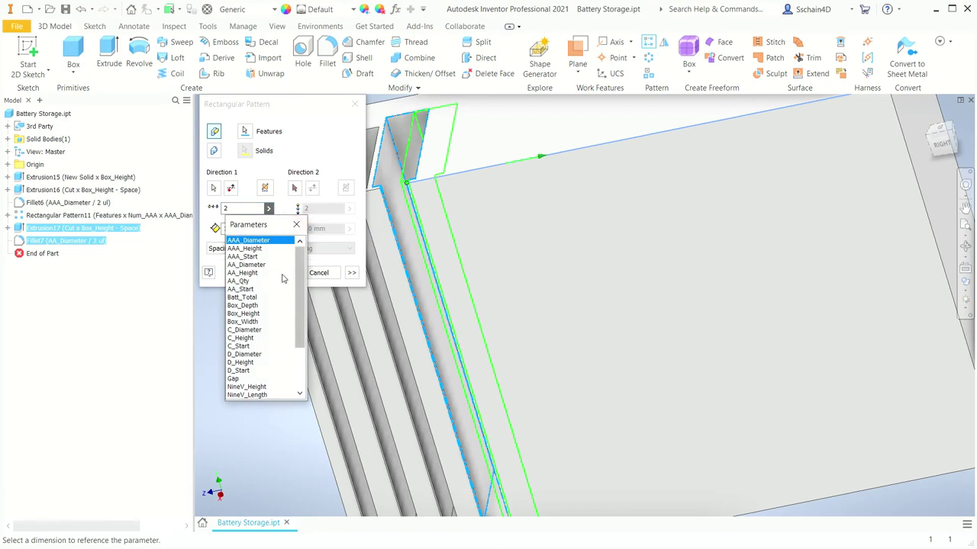
{"action": "scroll", "coordinate": [281, 281], "scroll_direction": "down", "scroll_amount": 3}
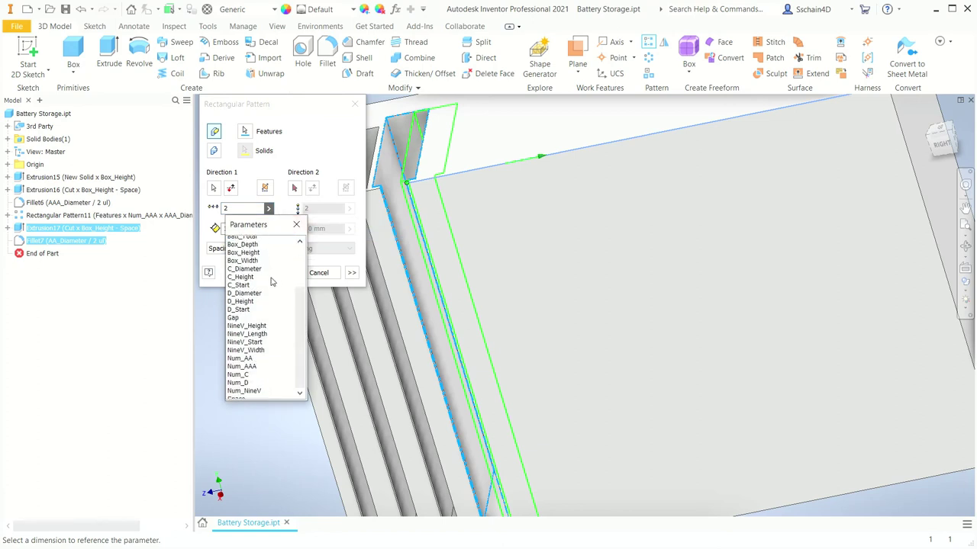
{"action": "left_click", "coordinate": [241, 355]}
- Set the AA slot pattern's spacing to AA_Diameter+Gap+Space and create the pattern
{"action": "left_click", "coordinate": [268, 230]}
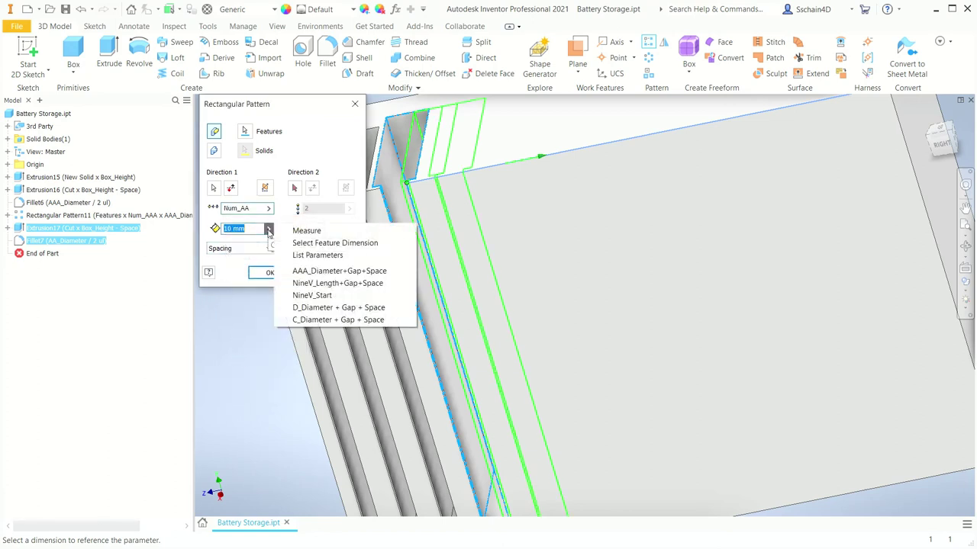
{"action": "left_click", "coordinate": [306, 256]}
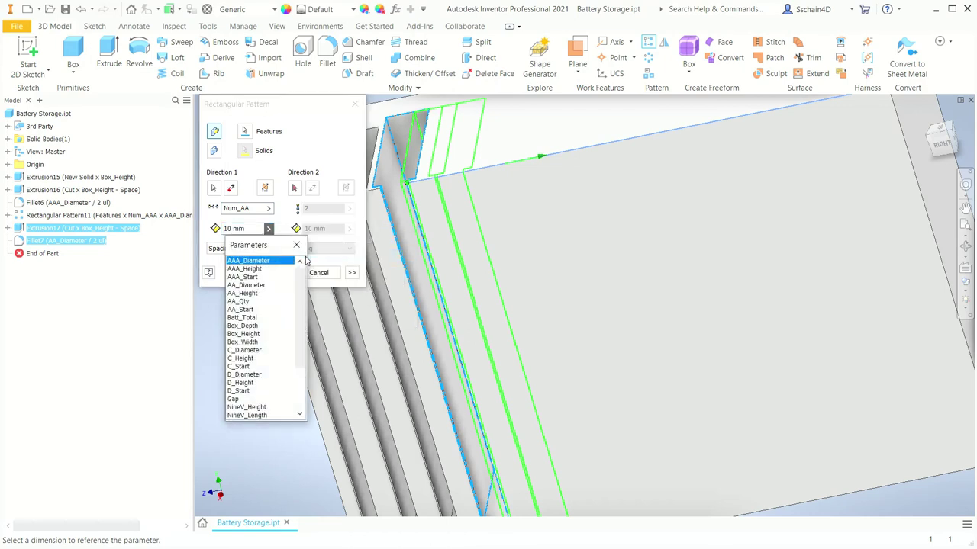
{"action": "left_click", "coordinate": [247, 286]}
{"action": "type", "text": "+Gap"}
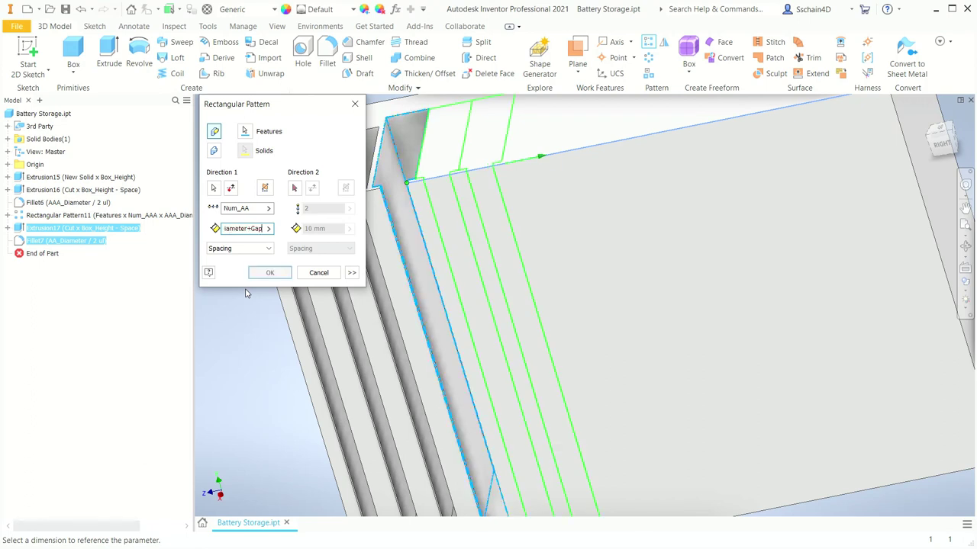
{"action": "type", "text": "+Space"}
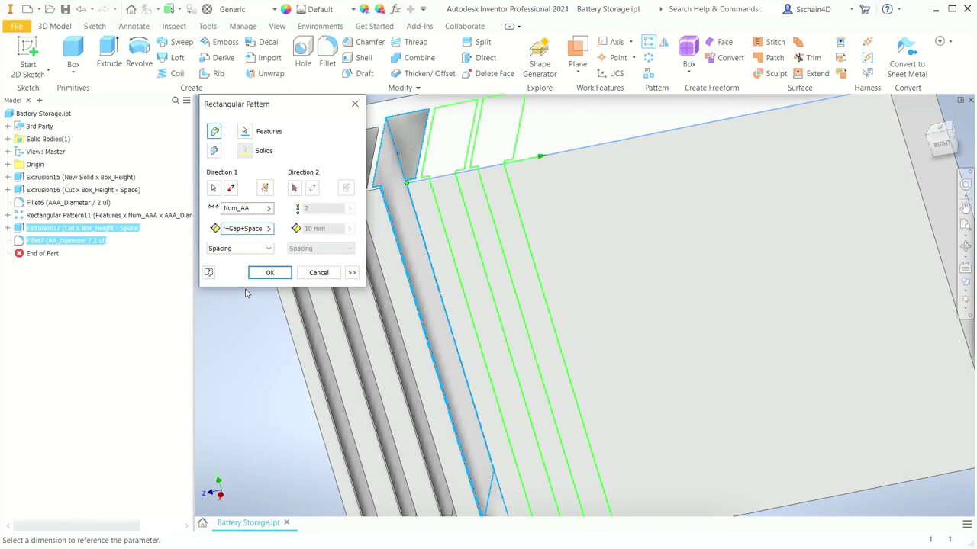
{"action": "left_click", "coordinate": [267, 273]}
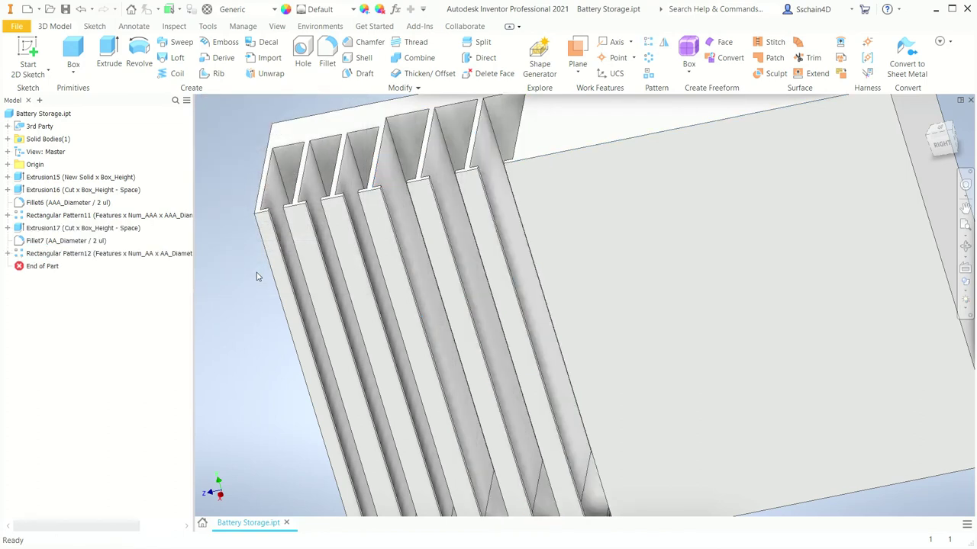
- Create the C slot beside the AA slots as a Box_Height-Space cut with C_Diameter/2 bottom fillets, patterned by Num_C
{"action": "scroll", "coordinate": [257, 277], "scroll_direction": "up", "scroll_amount": 3}
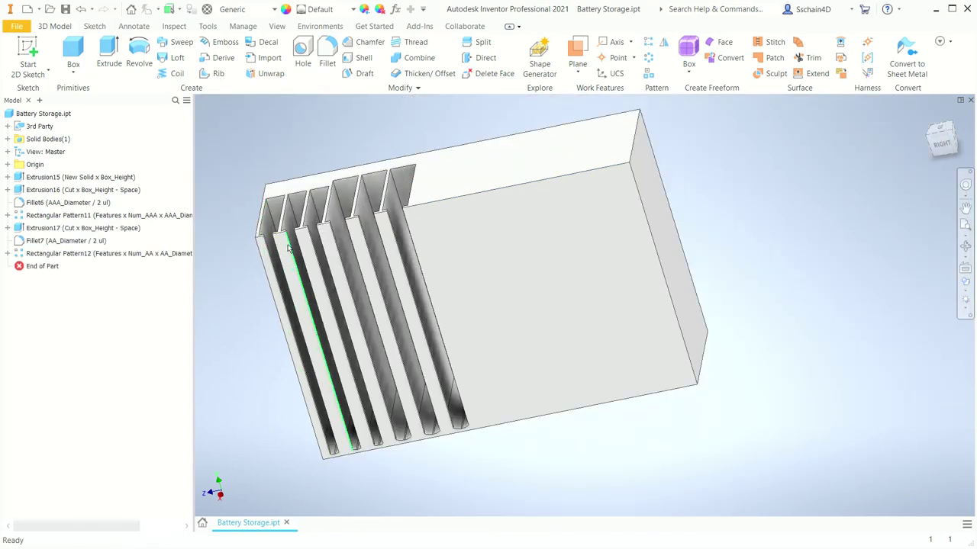
{"action": "middle_click_drag", "start_coordinate": [298, 252], "coordinate": [445, 333], "text": "shift"}
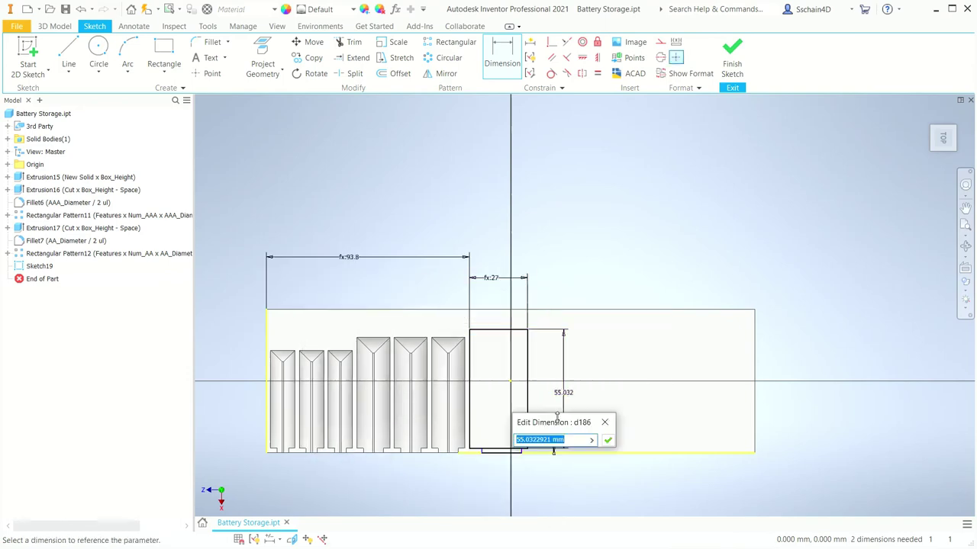
{"action": "scroll", "coordinate": [555, 409], "scroll_direction": "up", "scroll_amount": 5}
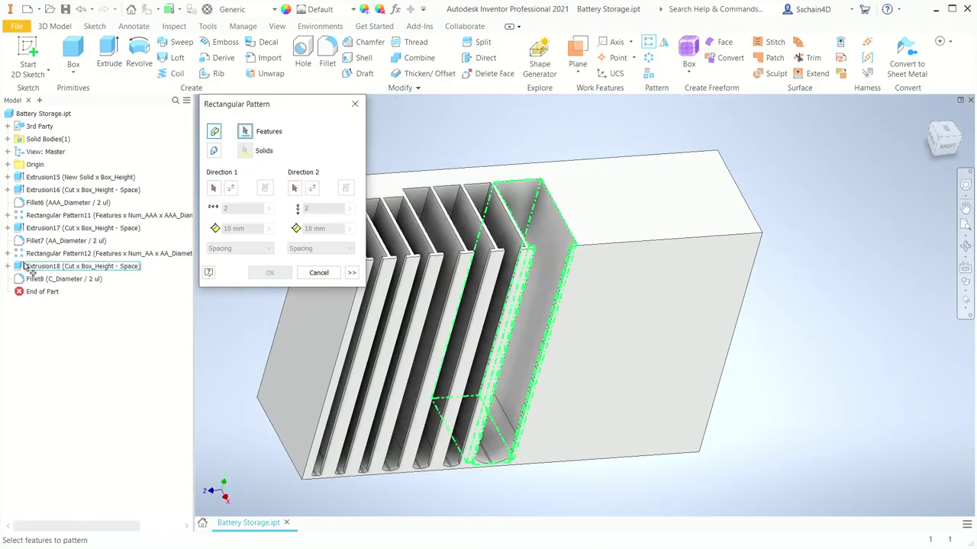
{"action": "left_click", "coordinate": [294, 299]}
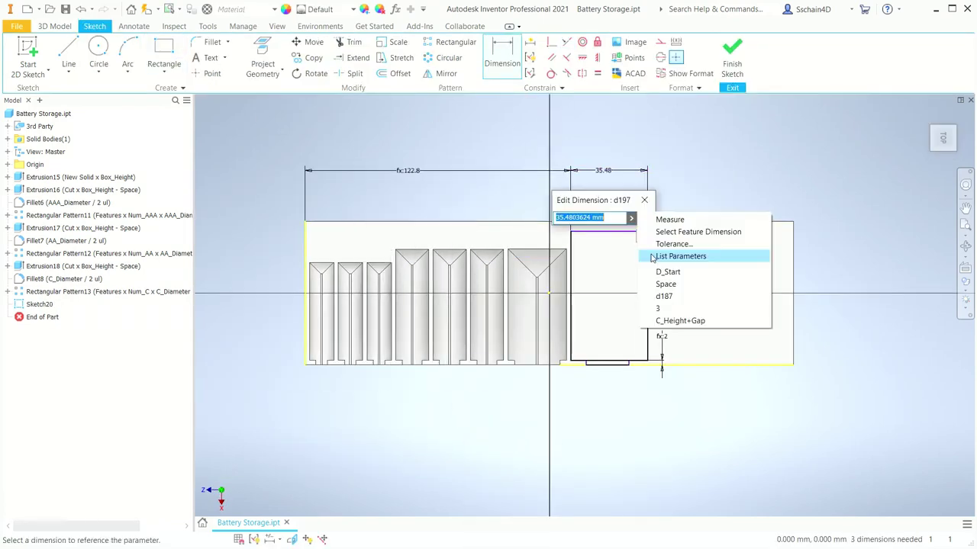
- Create the D slot beside the C slot as a Box_Height-Space cut with D_Diameter/2 bottom fillets, patterned by Num_D
{"action": "left_click", "coordinate": [654, 257]}
{"action": "left_click", "coordinate": [646, 274]}
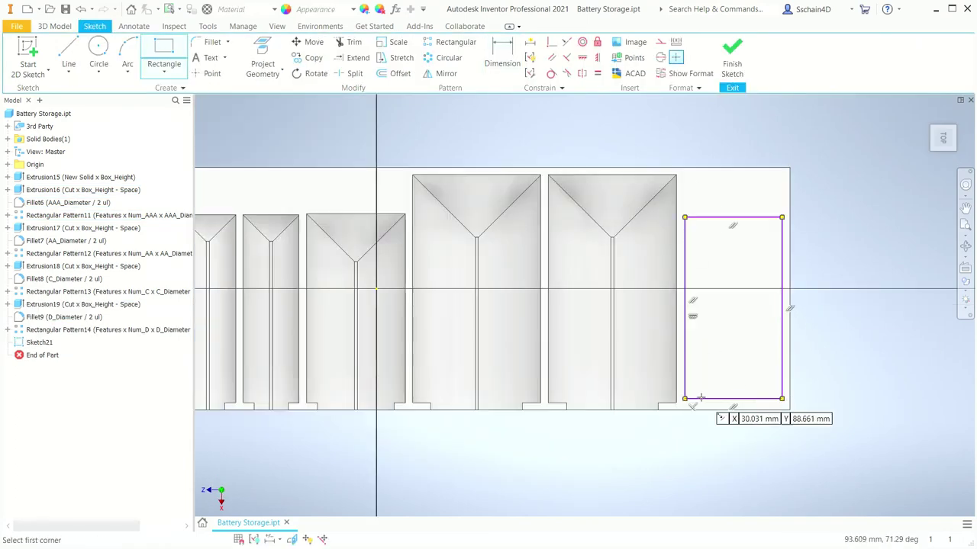
- Sketch the 9V slot and notch beside the D slots, cut them by Box_Height-Space, and pattern the cut by Num_NineV
{"action": "left_click", "coordinate": [778, 399]}
{"action": "key", "text": "d"}
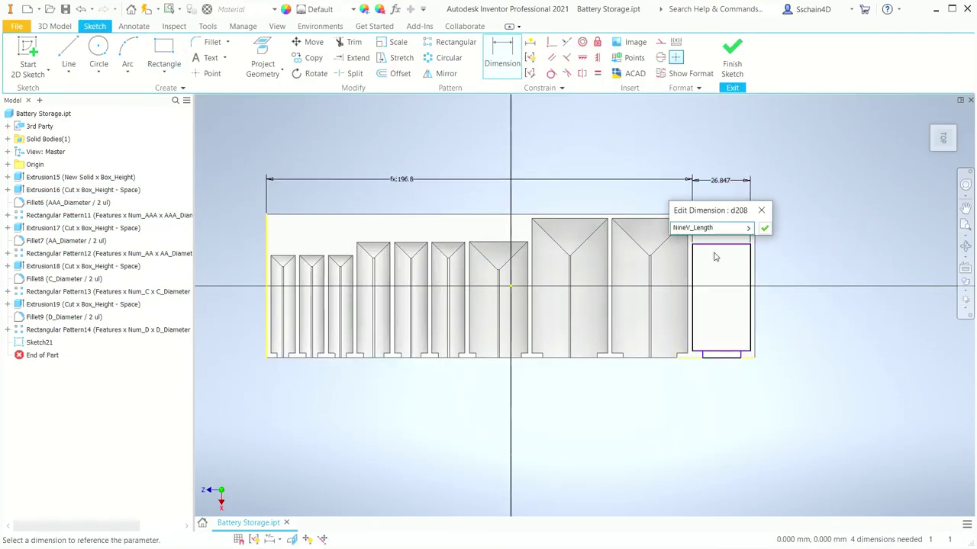
{"action": "left_click", "coordinate": [748, 227]}
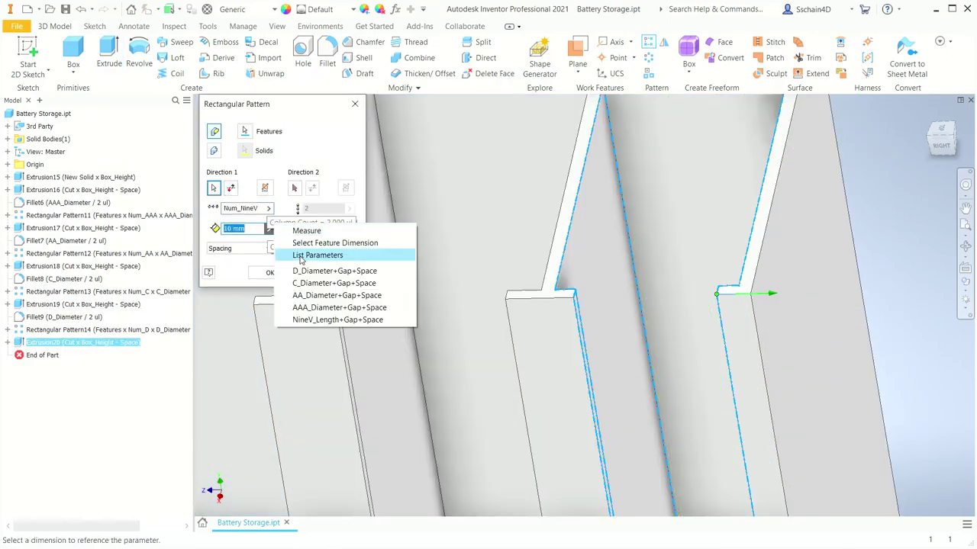
{"action": "left_click", "coordinate": [328, 344]}
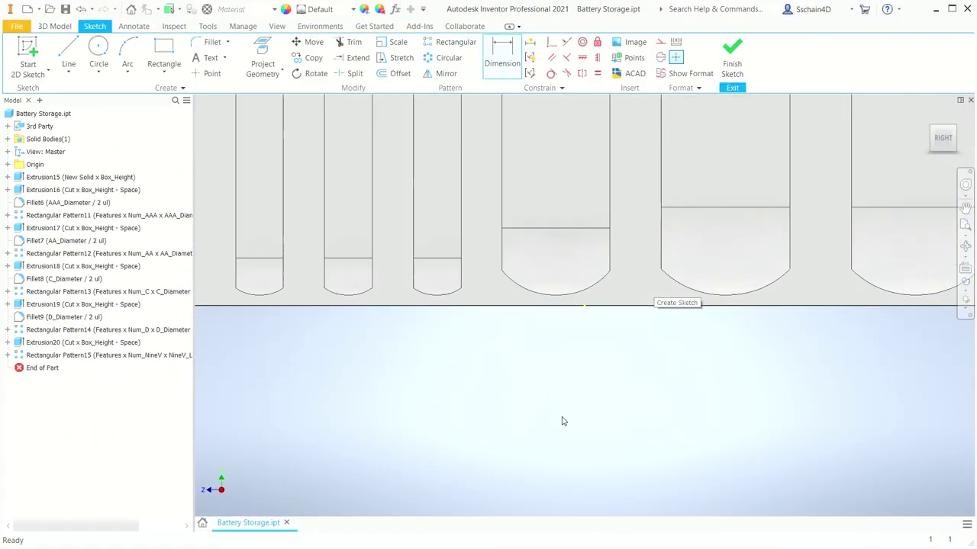
- Draw five rectangles on the box's front face around the lower ends of the AAA, AA, C, D and 9V slot groups
{"action": "key", "text": "r"}
{"action": "left_click", "coordinate": [239, 311]}
{"action": "left_click", "coordinate": [363, 345]}
{"action": "left_click", "coordinate": [363, 311]}
{"action": "left_click", "coordinate": [507, 345]}
{"action": "left_click", "coordinate": [517, 279]}
{"action": "left_click", "coordinate": [602, 345]}
{"action": "left_click", "coordinate": [609, 251]}
{"action": "left_click", "coordinate": [823, 345]}
{"action": "left_click", "coordinate": [829, 345]}
{"action": "left_click", "coordinate": [910, 228]}
- Dimension the gap between the box's left edge and the AAA rectangle's left side as the Space parameter
{"action": "key", "text": "d"}
{"action": "left_click", "coordinate": [280, 345]}
{"action": "left_click", "coordinate": [279, 350]}
{"action": "left_click", "coordinate": [276, 412]}
{"action": "key", "text": "Return"}
- Dimension the distance from the box's left edge to the AAA rectangle's right side as AA_Start-Space
{"action": "left_click", "coordinate": [233, 332]}
{"action": "left_click", "coordinate": [360, 328]}
{"action": "left_click", "coordinate": [277, 404]}
{"action": "left_click", "coordinate": [301, 451]}
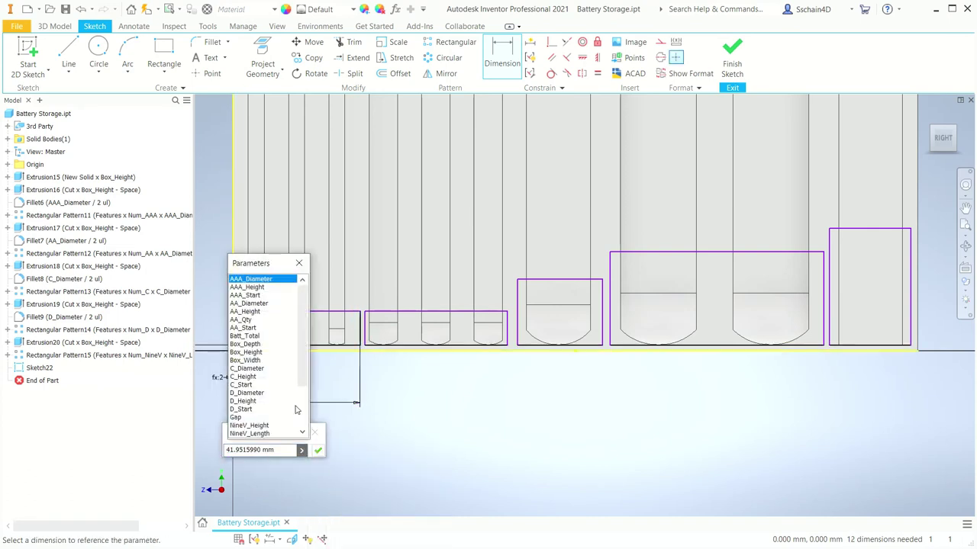
{"action": "left_click", "coordinate": [245, 325]}
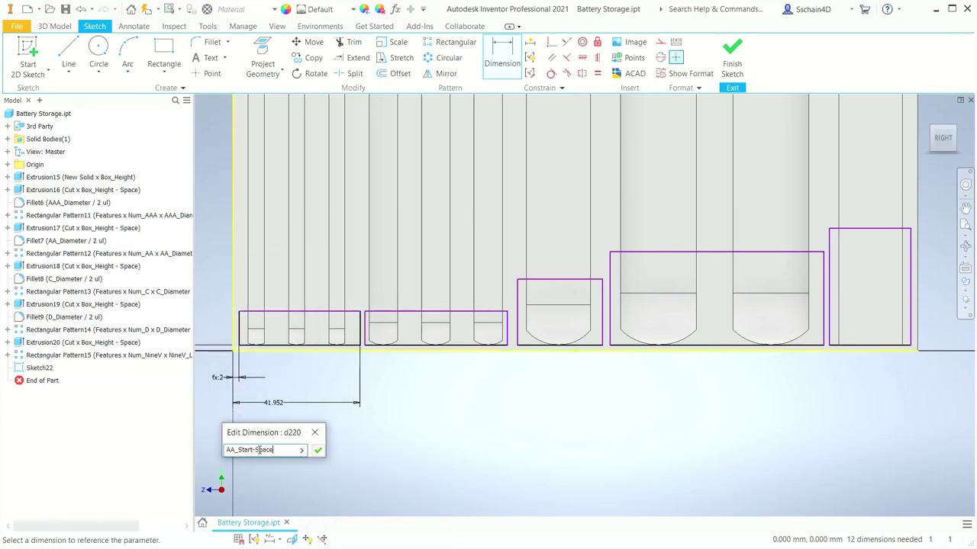
{"action": "key", "text": "Return"}
- Dimension the distance from the box's left edge to the AA rectangle's left side as AA_Start
{"action": "left_click", "coordinate": [239, 305]}
{"action": "left_click", "coordinate": [364, 328]}
{"action": "left_click", "coordinate": [322, 418]}
{"action": "left_click", "coordinate": [347, 466]}
{"action": "left_click", "coordinate": [395, 503]}
{"action": "left_click", "coordinate": [298, 321]}
{"action": "key", "text": "Return"}
- Dimension the distance from the box's left edge to the AA rectangle's right side as C_Start-Space
{"action": "left_click", "coordinate": [233, 336]}
{"action": "left_click", "coordinate": [507, 336]}
{"action": "left_click", "coordinate": [339, 429]}
{"action": "left_click", "coordinate": [372, 477]}
{"action": "left_click", "coordinate": [418, 516]}
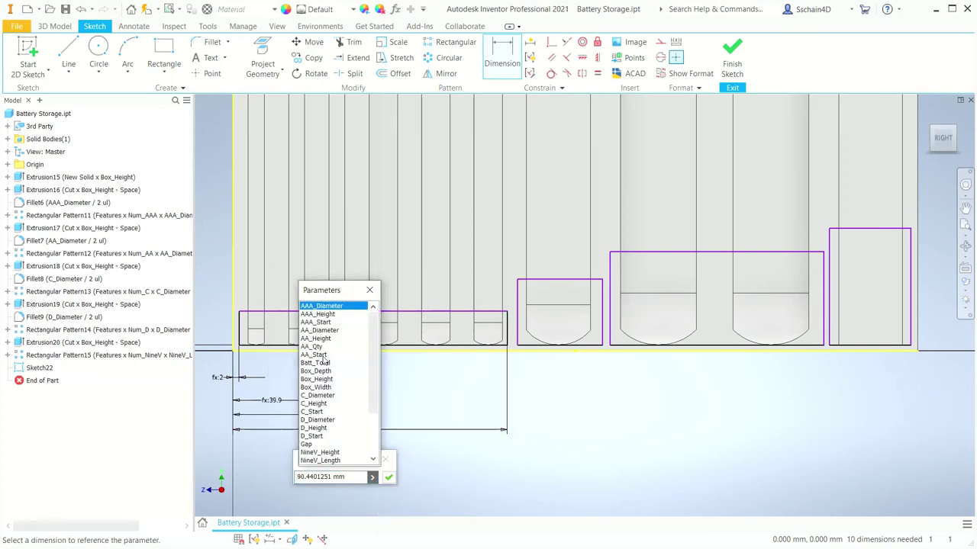
{"action": "left_click", "coordinate": [321, 412]}
{"action": "key", "text": "Return"}
- Dimension the C rectangle's left and right sides from the box's left edge as C_Start and D_Start-Space
{"action": "left_click", "coordinate": [517, 321]}
{"action": "left_click", "coordinate": [233, 336]}
{"action": "left_click", "coordinate": [387, 445]}
{"action": "key", "text": "Return"}
{"action": "left_click", "coordinate": [602, 313]}
{"action": "left_click", "coordinate": [234, 335]}
{"action": "type", "text": "tart-"}
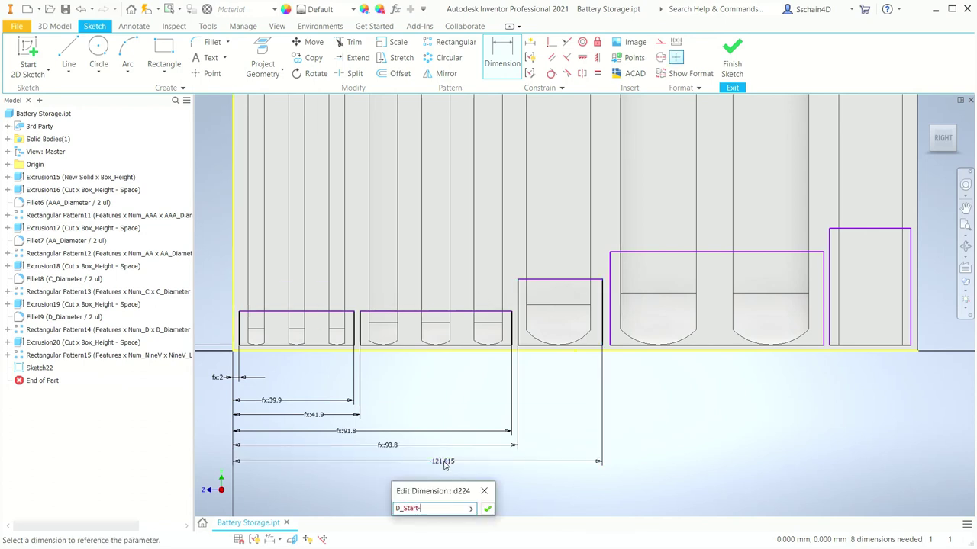
{"action": "key", "text": "Return"}
- Dimension the D rectangle's left and right sides from the box's left edge as D_Start and NineV_Start-Space
{"action": "left_click", "coordinate": [609, 382]}
{"action": "left_click", "coordinate": [379, 474]}
{"action": "type", "text": "D_Start + Space"}
{"action": "key", "text": "Return"}
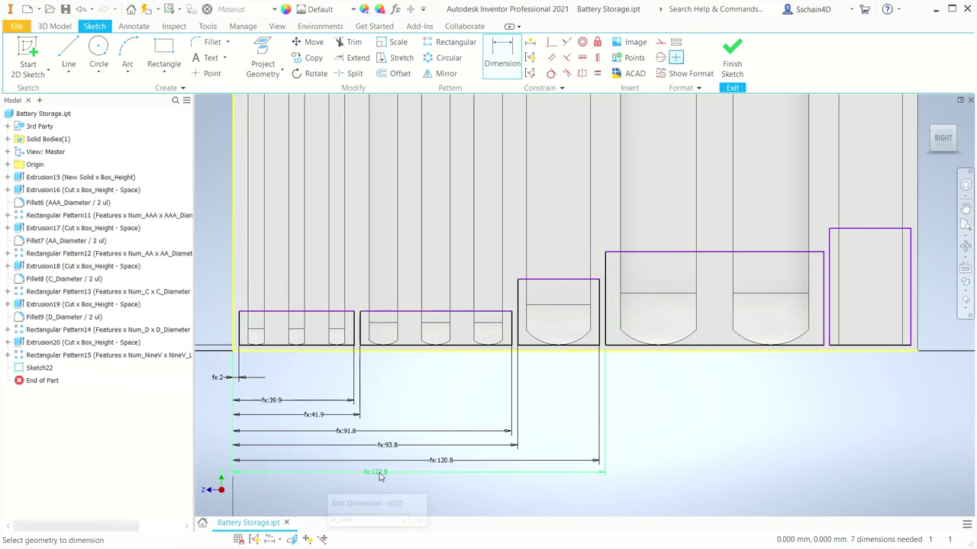
{"action": "left_click", "coordinate": [823, 397]}
{"action": "left_click", "coordinate": [662, 481]}
{"action": "type", "text": "NineV_Start-"}
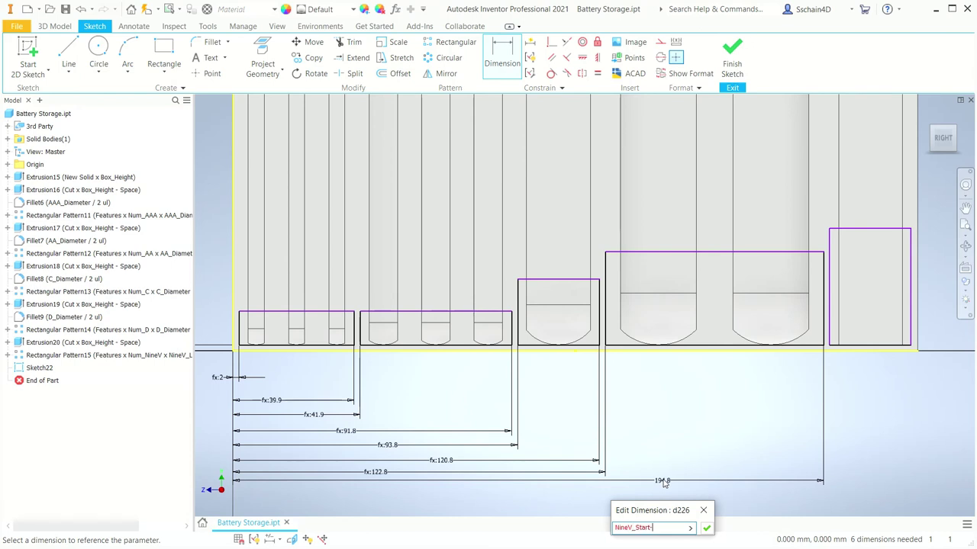
{"action": "key", "text": "Return"}
- Dimension the 9V rectangle's left side as NineV_Start and link its right-edge gap to the first rectangle's 2 mm offset
{"action": "left_click", "coordinate": [829, 246]}
{"action": "left_click", "coordinate": [710, 493]}
{"action": "type", "text": "NineV_Start + Space"}
{"action": "key", "text": "Return"}
{"action": "left_click", "coordinate": [911, 266]}
{"action": "left_click", "coordinate": [918, 260]}
{"action": "left_click", "coordinate": [877, 387]}
{"action": "type", "text": "Gap"}
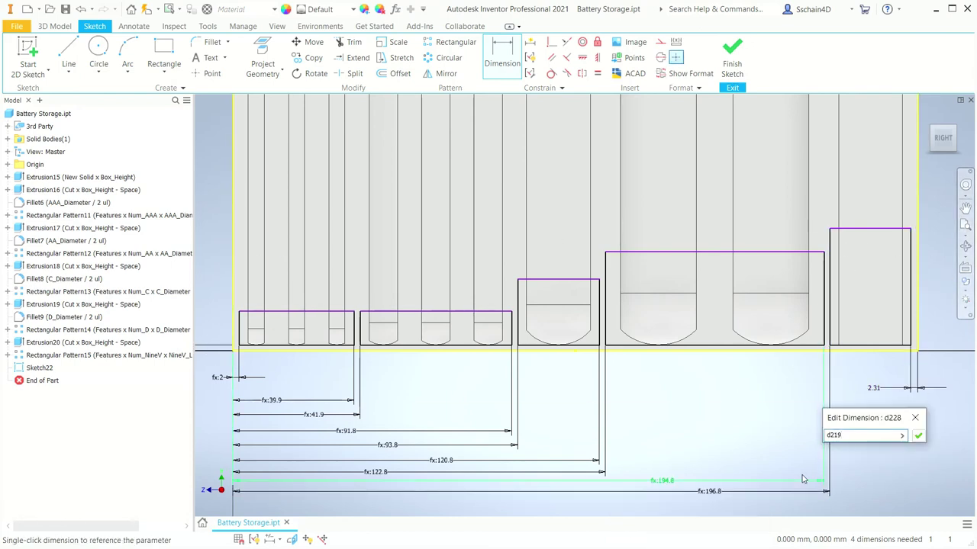
{"action": "key", "text": "Return"}
- Dimension the height of the 9V rectangle as NineV_Width+Space
{"action": "left_click", "coordinate": [830, 305]}
{"action": "left_click", "coordinate": [872, 289]}
{"action": "left_click", "coordinate": [901, 337]}
{"action": "left_click", "coordinate": [894, 371]}
{"action": "left_click", "coordinate": [843, 426]}
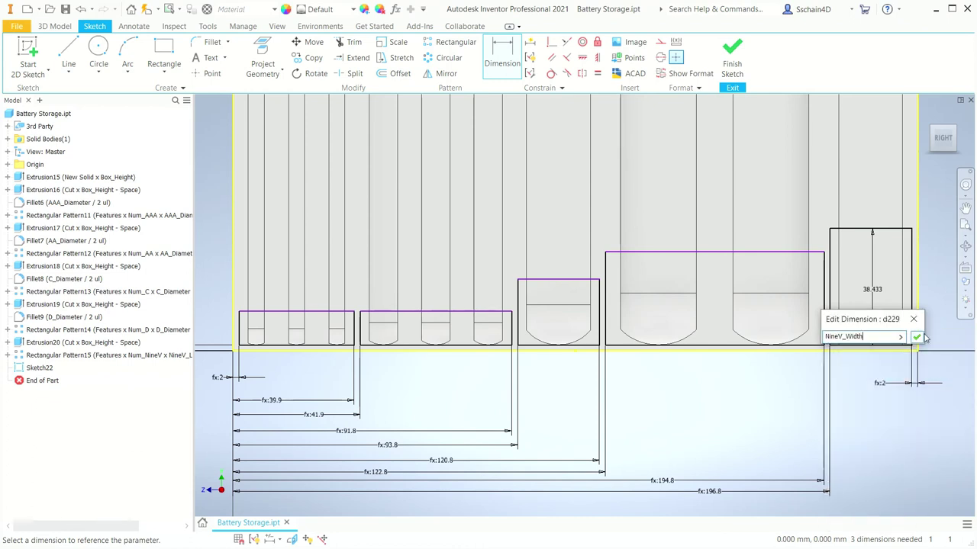
{"action": "type", "text": "/2"}
{"action": "key", "text": "Return"}
- Dimension the height of the D rectangle as D_Diameter+Space
{"action": "left_click", "coordinate": [765, 252]}
{"action": "left_click", "coordinate": [765, 346]}
{"action": "left_click", "coordinate": [767, 280]}
{"action": "left_click", "coordinate": [791, 322]}
{"action": "left_click", "coordinate": [750, 464]}
{"action": "type", "text": "+Space"}
{"action": "key", "text": "Return"}
- Dimension the height of the C rectangle as C_Diameter+Space
{"action": "left_click", "coordinate": [574, 280]}
{"action": "left_click", "coordinate": [574, 340]}
{"action": "left_click", "coordinate": [560, 301]}
{"action": "left_click", "coordinate": [582, 343]}
{"action": "left_click", "coordinate": [524, 463]}
{"action": "type", "text": "+Space"}
{"action": "key", "text": "Return"}
- Dimension the height of the AA rectangle as AA_Diameter+Space
{"action": "left_click", "coordinate": [430, 311]}
{"action": "left_click", "coordinate": [430, 345]}
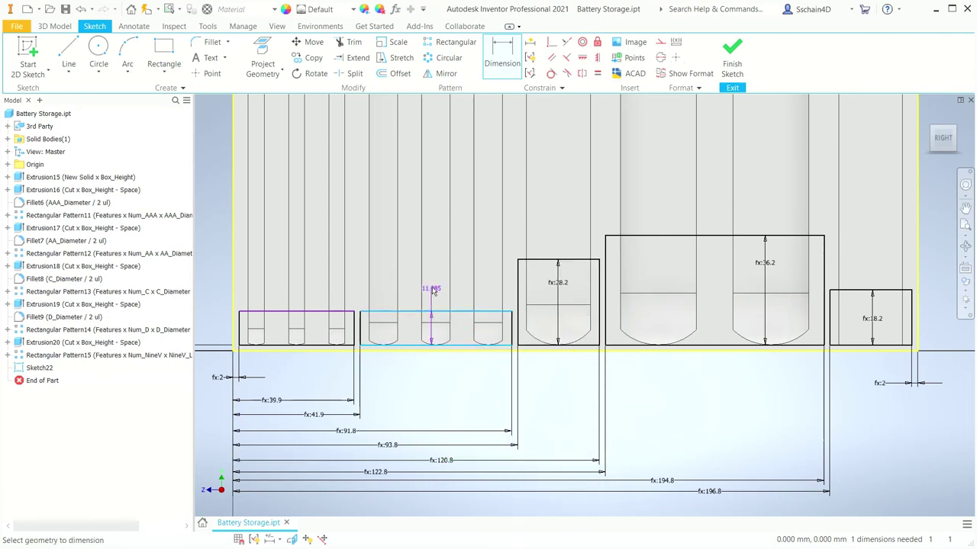
{"action": "left_click", "coordinate": [430, 260]}
{"action": "left_click", "coordinate": [462, 330]}
{"action": "left_click", "coordinate": [519, 371]}
{"action": "left_click", "coordinate": [425, 397]}
{"action": "type", "text": "+Space"}
{"action": "key", "text": "Return"}
{"action": "key", "text": "Escape"}
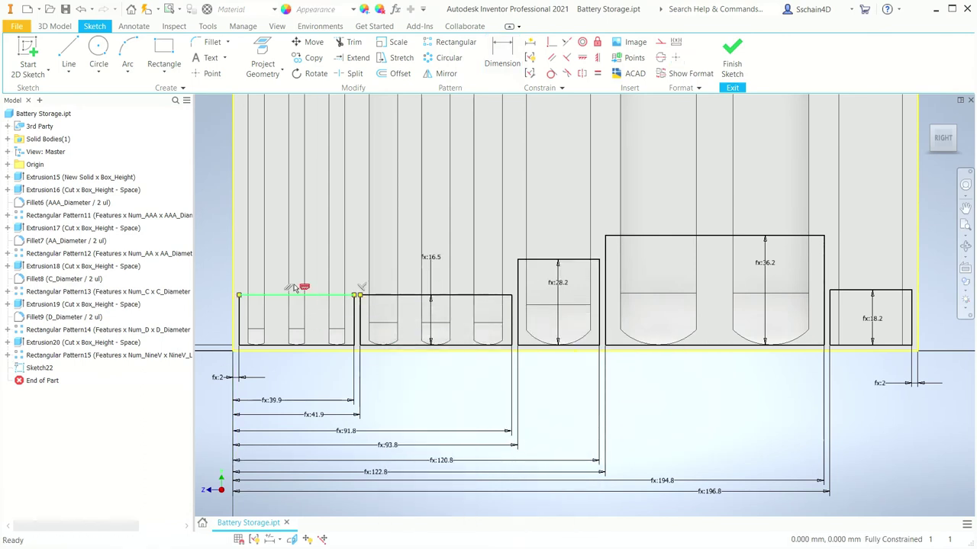
- Delete the constraint that ties the upper edge of the AAA rectangle to that of the AA rectangle
{"action": "left_click", "coordinate": [438, 294]}
{"action": "left_click", "coordinate": [334, 288]}
{"action": "key", "text": "Delete"}
- Dimension the height of the AAA rectangle as AAA_Diameter+Space
{"action": "key", "text": "d"}
{"action": "left_click", "coordinate": [313, 313]}
{"action": "left_click", "coordinate": [313, 344]}
{"action": "left_click", "coordinate": [313, 370]}
{"action": "left_click", "coordinate": [340, 418]}
{"action": "left_click", "coordinate": [382, 407]}
{"action": "key", "text": "Return"}
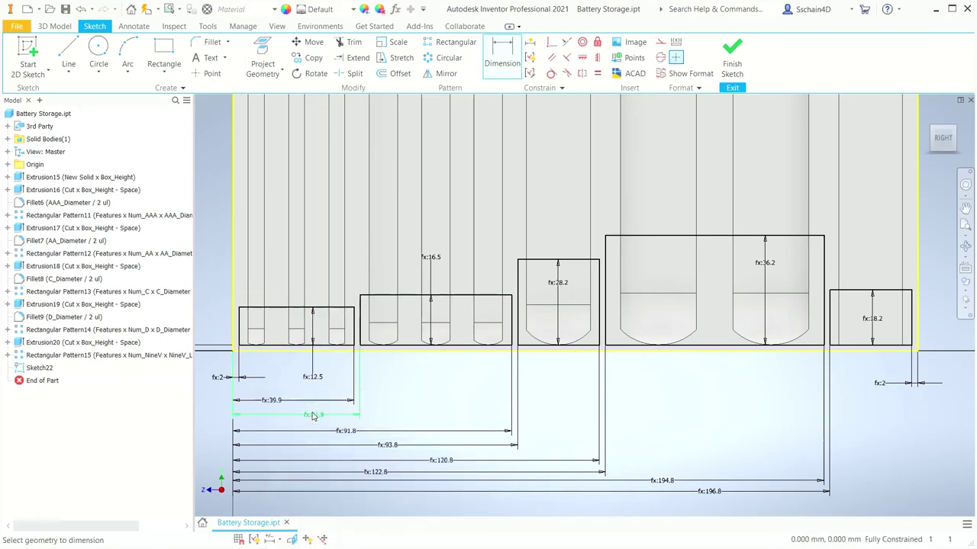
- Extrude all five rectangles as a cut into the box's front face by the Space distance
{"action": "key", "text": "e"}
{"action": "left_click", "coordinate": [298, 293]}
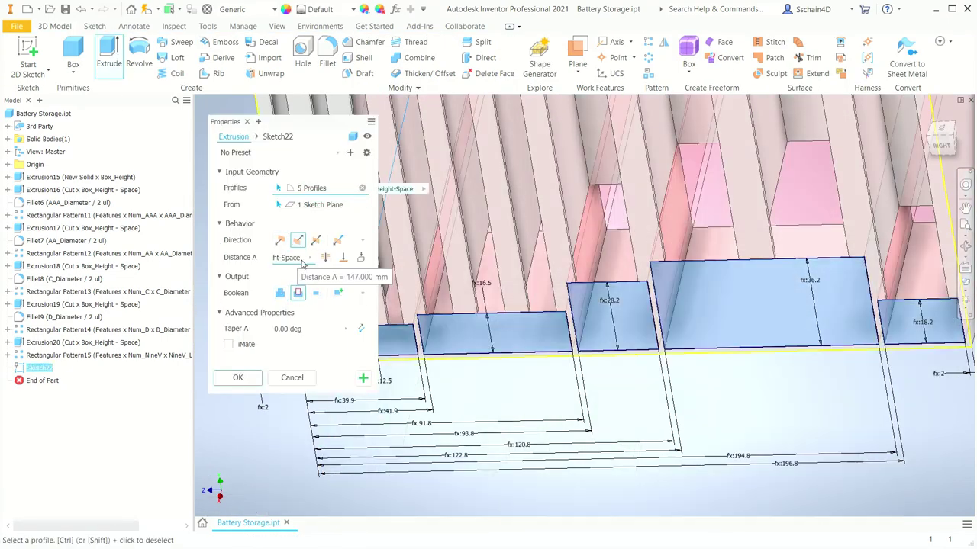
{"action": "key", "text": "Return"}
{"action": "key", "text": "F2"}
{"action": "scroll", "coordinate": [355, 359], "scroll_direction": "down", "scroll_amount": 5}
{"action": "key", "text": "Escape"}
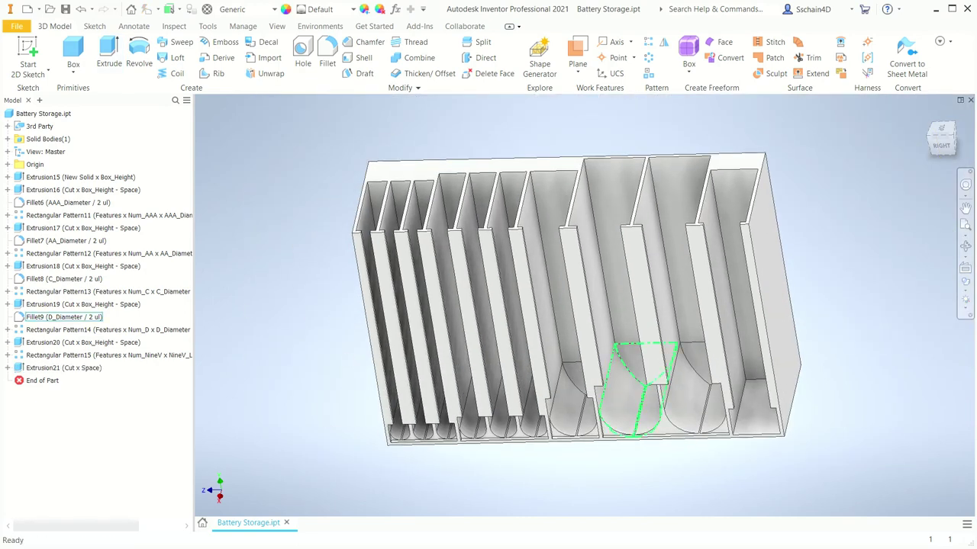
- Set Num_AA to 4 in the linked Excel workbook, save it, and return to Inventor to update the battery box
{"action": "key", "text": "alt+Tab"}
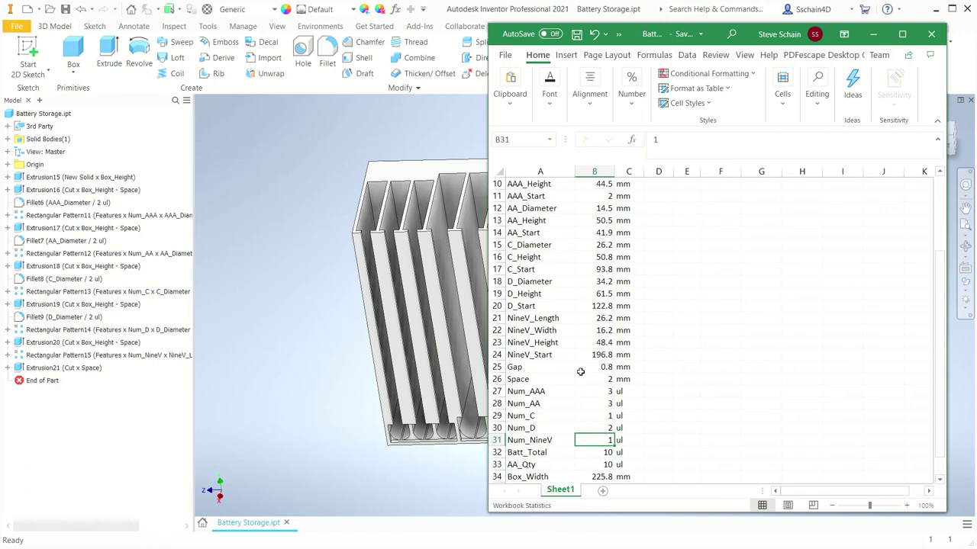
{"action": "left_click", "coordinate": [586, 404]}
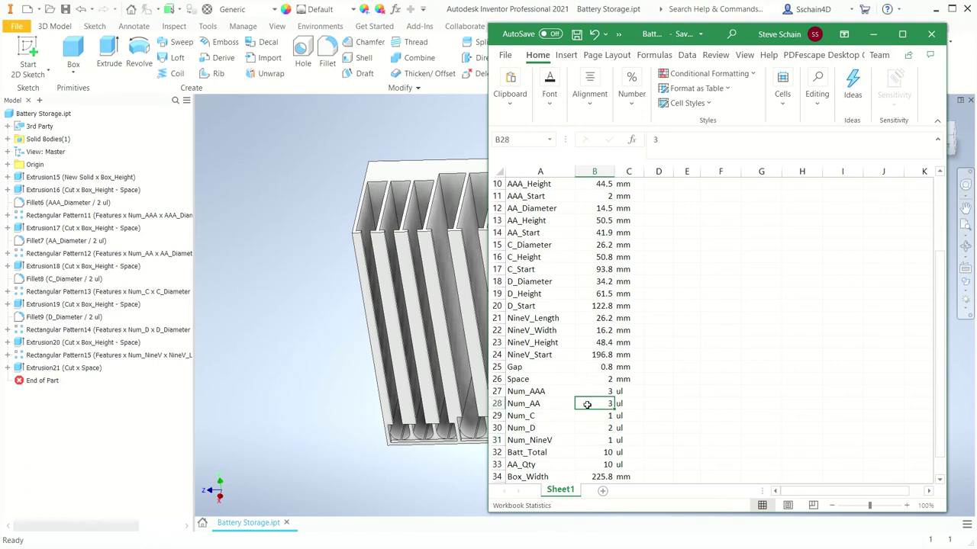
{"action": "type", "text": "4"}
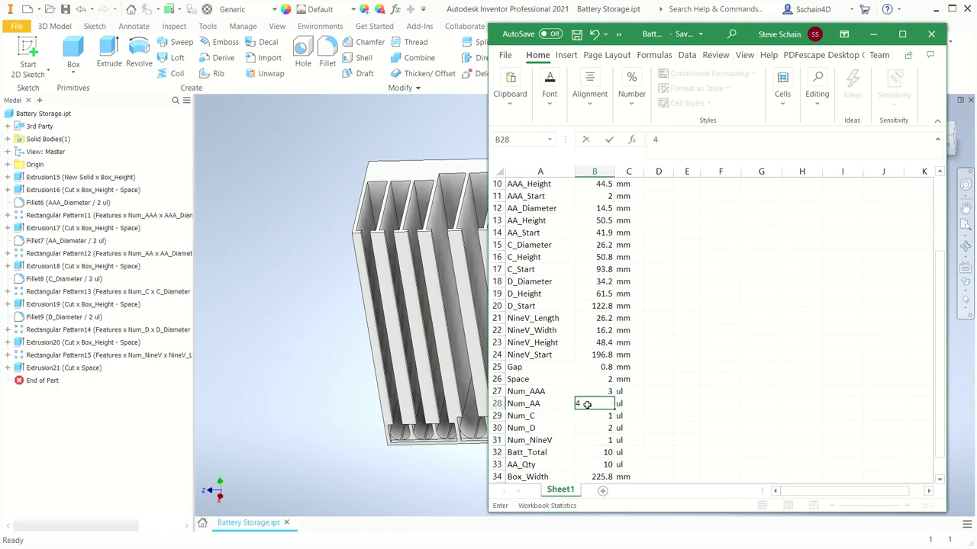
{"action": "left_click", "coordinate": [590, 417]}
{"action": "left_click", "coordinate": [577, 33]}
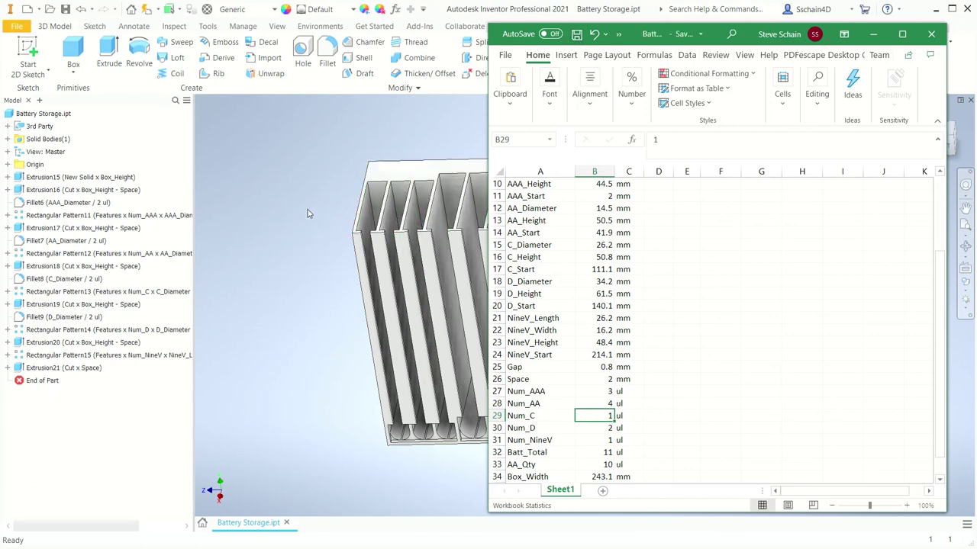
{"action": "left_click", "coordinate": [272, 215]}
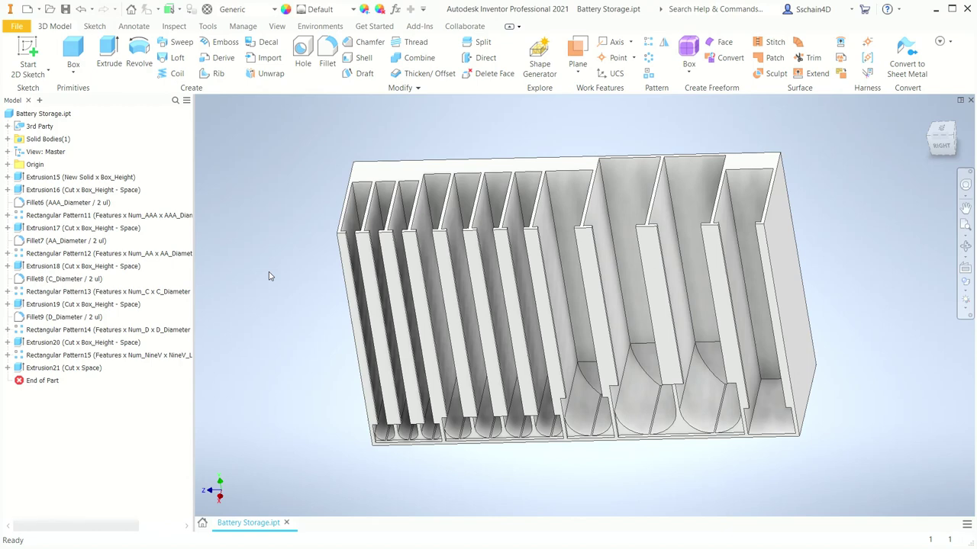
{"action": "left_click", "coordinate": [107, 292]}
- Switch to the Excel workbook, set Num_AA to 3 and Num_C to 2, save, and update the Inventor part
{"action": "key", "text": "alt+Tab"}
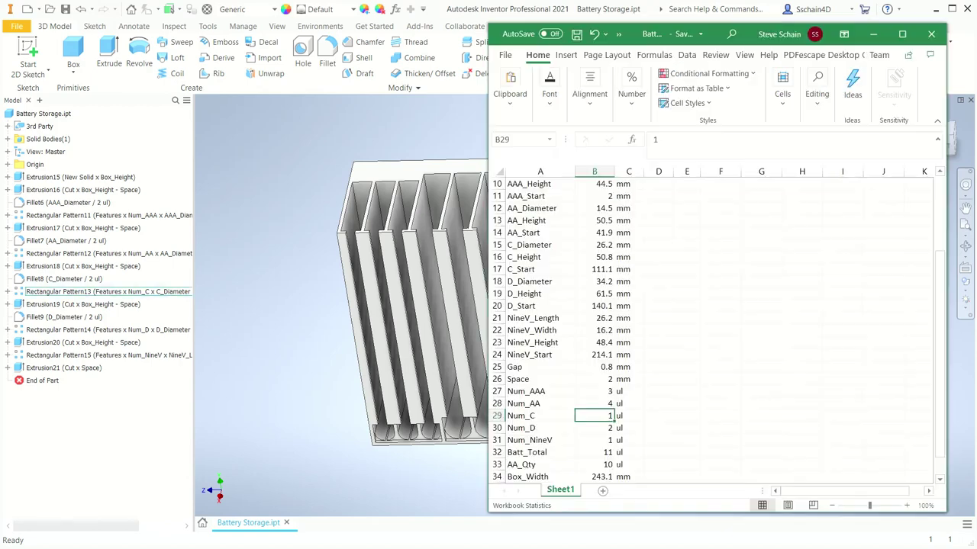
{"action": "left_click", "coordinate": [588, 403]}
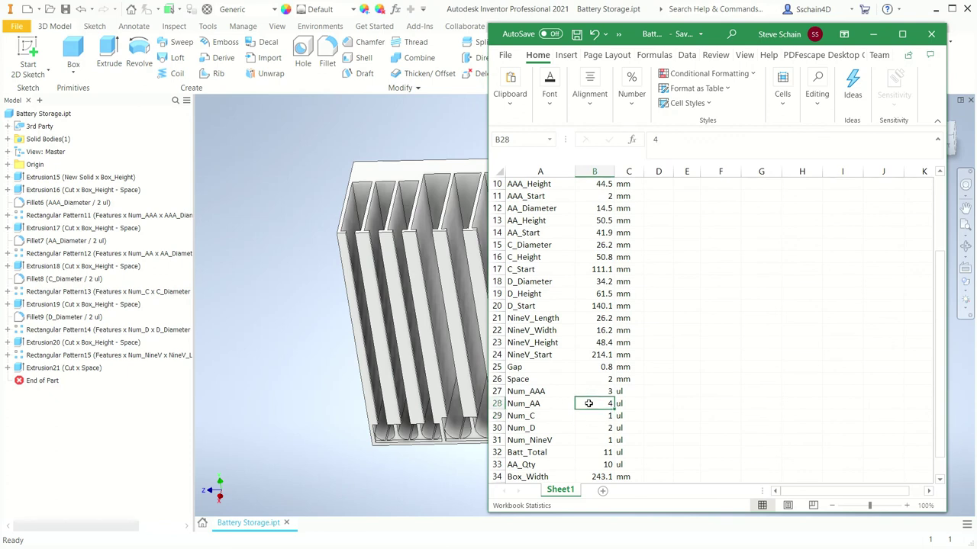
{"action": "type", "text": "3"}
{"action": "left_click", "coordinate": [596, 417]}
{"action": "type", "text": "2"}
{"action": "key", "text": "Return"}
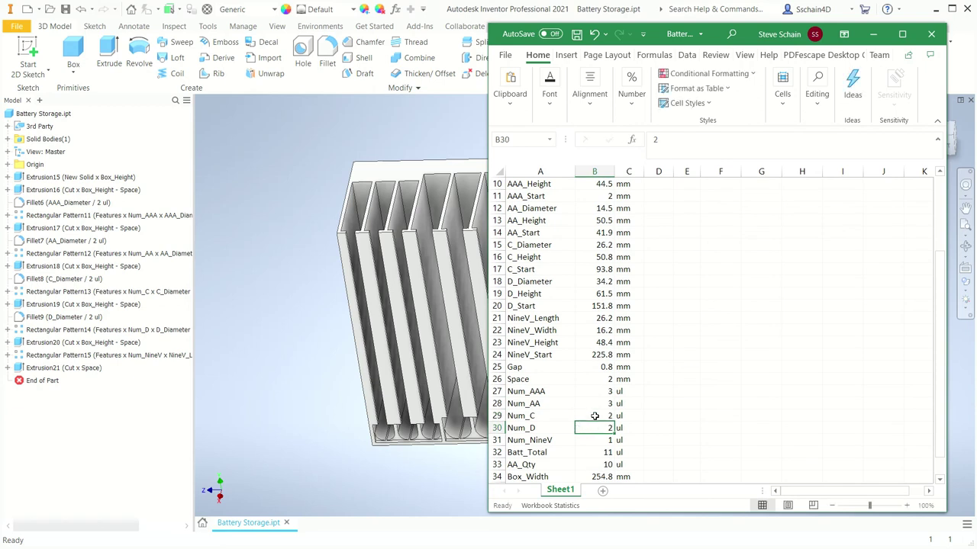
{"action": "left_click", "coordinate": [576, 34]}
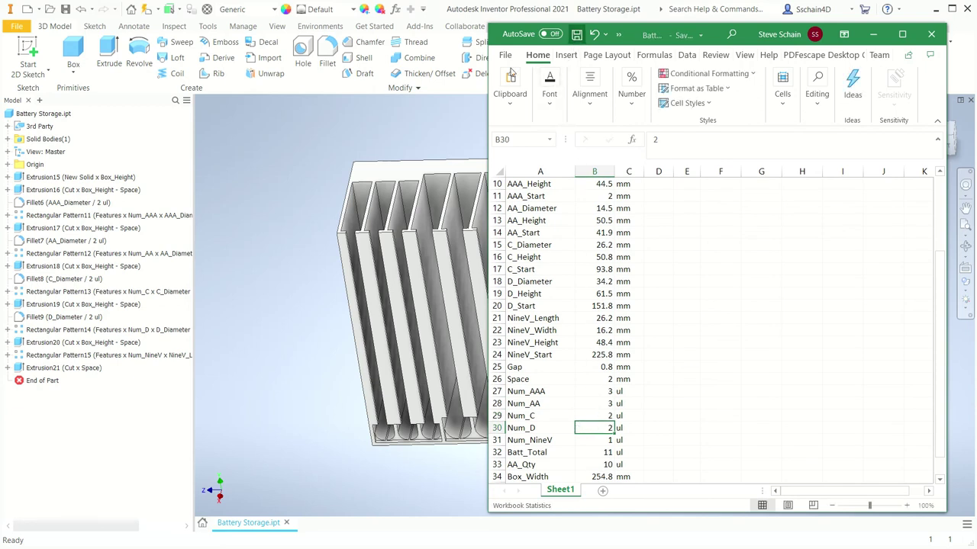
{"action": "left_click", "coordinate": [259, 198]}
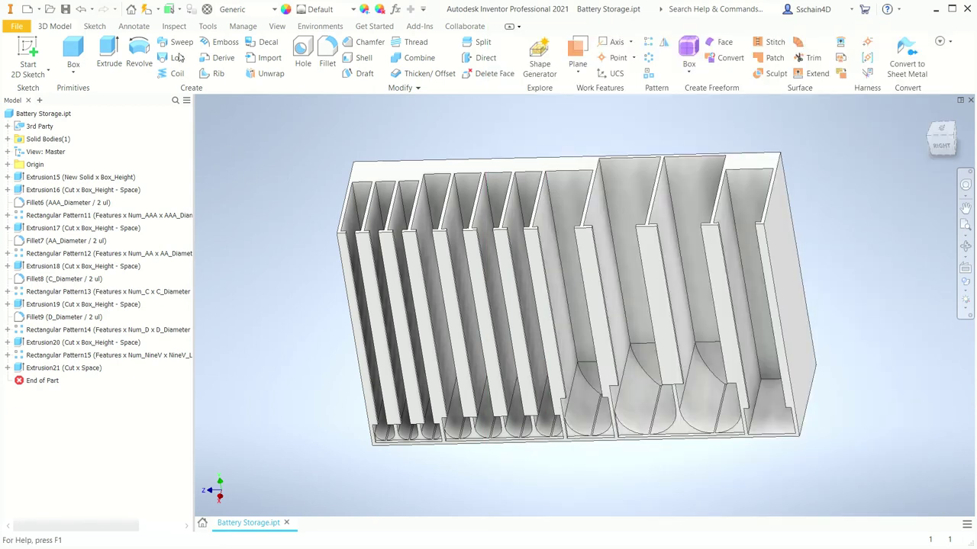
{"action": "left_click", "coordinate": [146, 9]}
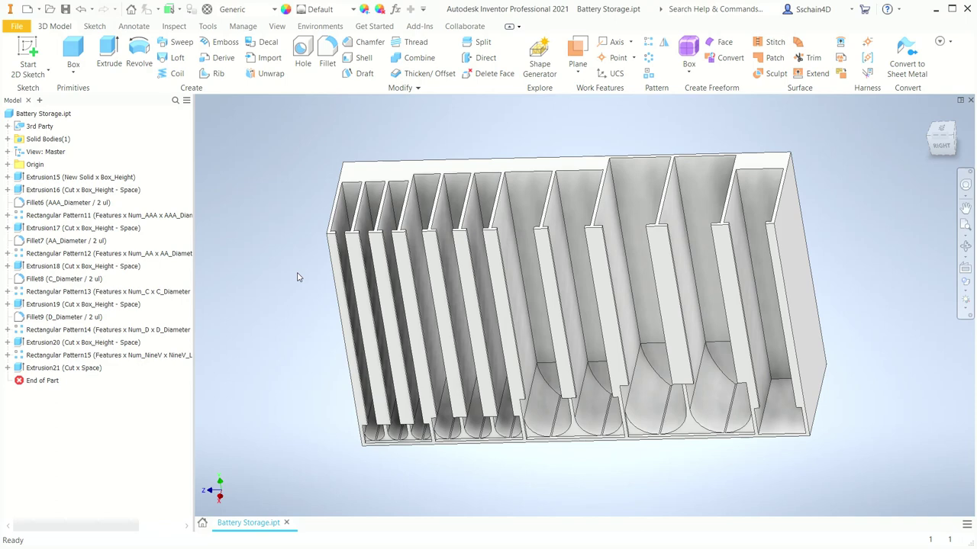
- Set Num_C to 1 in the Excel workbook, save it, and switch back to Inventor to refresh the part
{"action": "key", "text": "alt+Tab"}
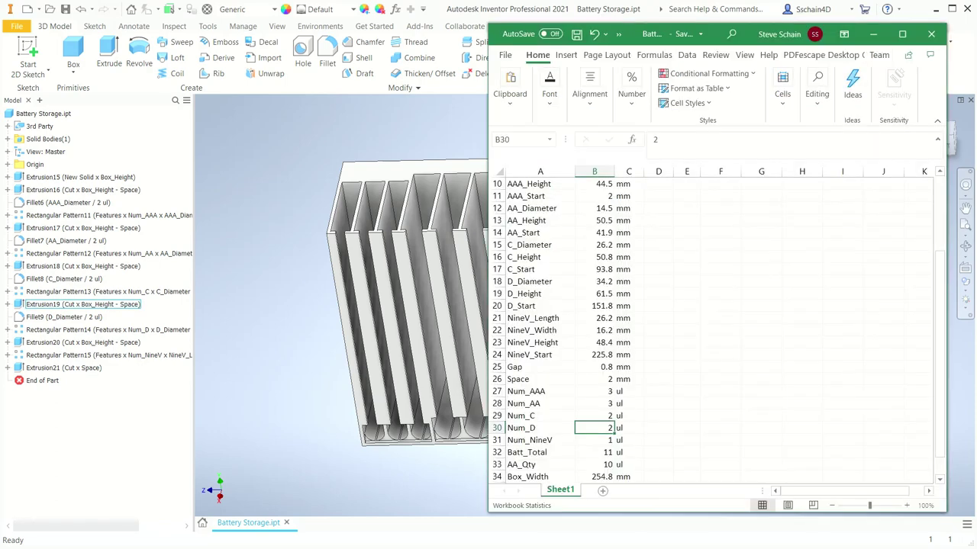
{"action": "left_click", "coordinate": [598, 416]}
{"action": "type", "text": "1"}
{"action": "key", "text": "Return"}
{"action": "left_click", "coordinate": [576, 34]}
{"action": "left_click", "coordinate": [285, 277]}
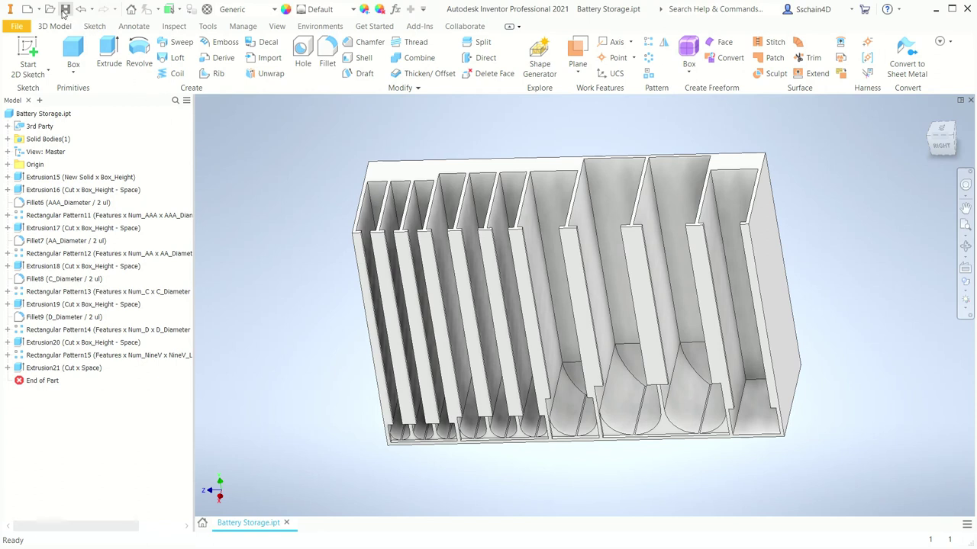
- Save the part and export it as an STL file, replacing the existing Battery_Storage_001.stl in the August folder
{"action": "left_click", "coordinate": [65, 10]}
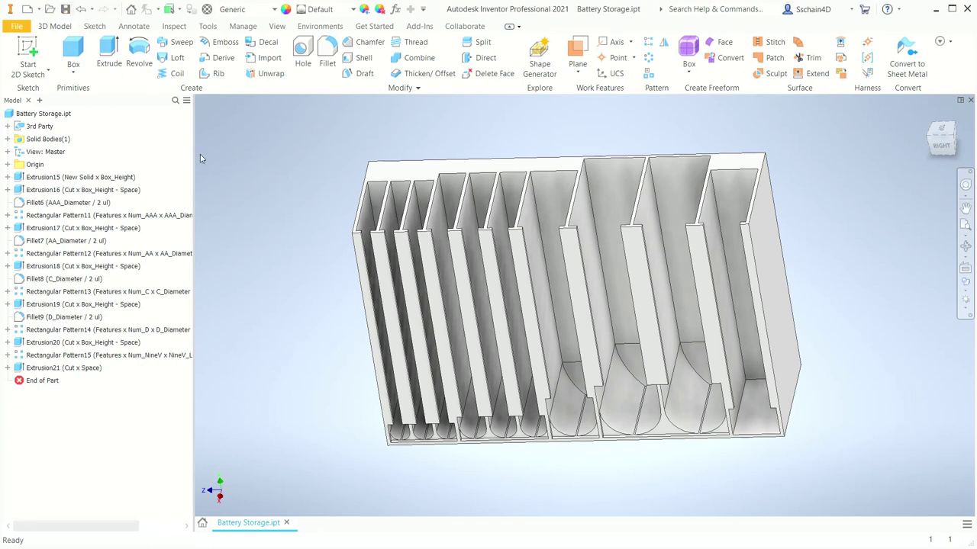
{"action": "left_click", "coordinate": [19, 27]}
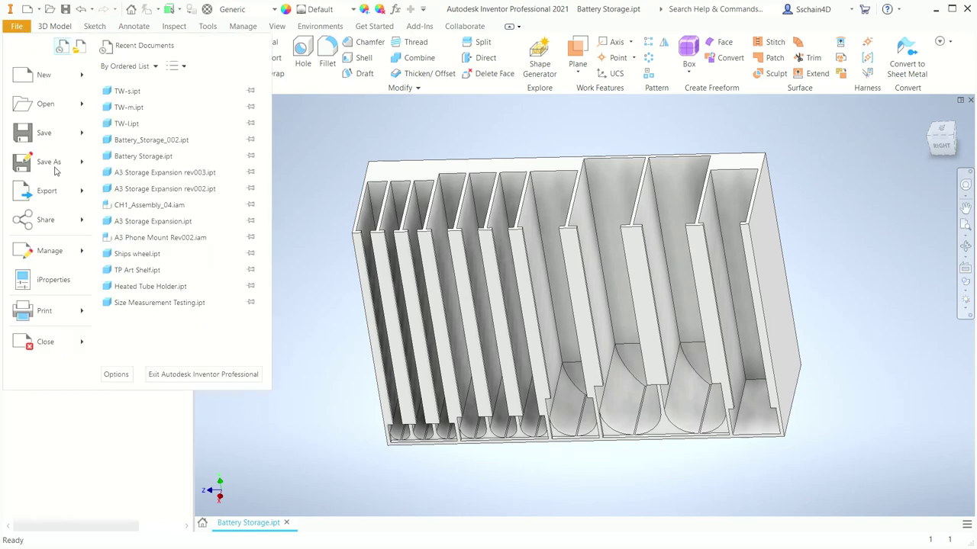
{"action": "mouse_move", "coordinate": [46, 191]}
{"action": "left_click", "coordinate": [165, 197]}
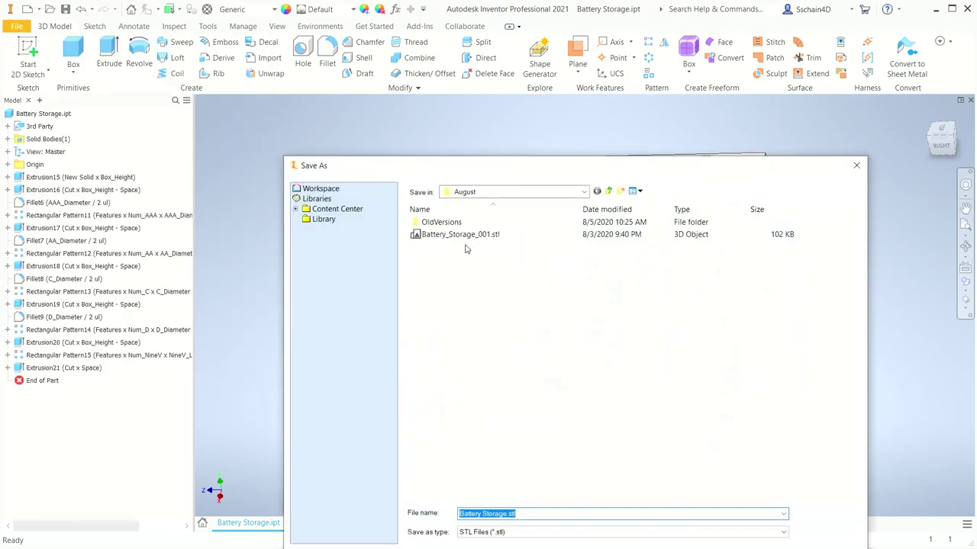
{"action": "double_click", "coordinate": [462, 235]}
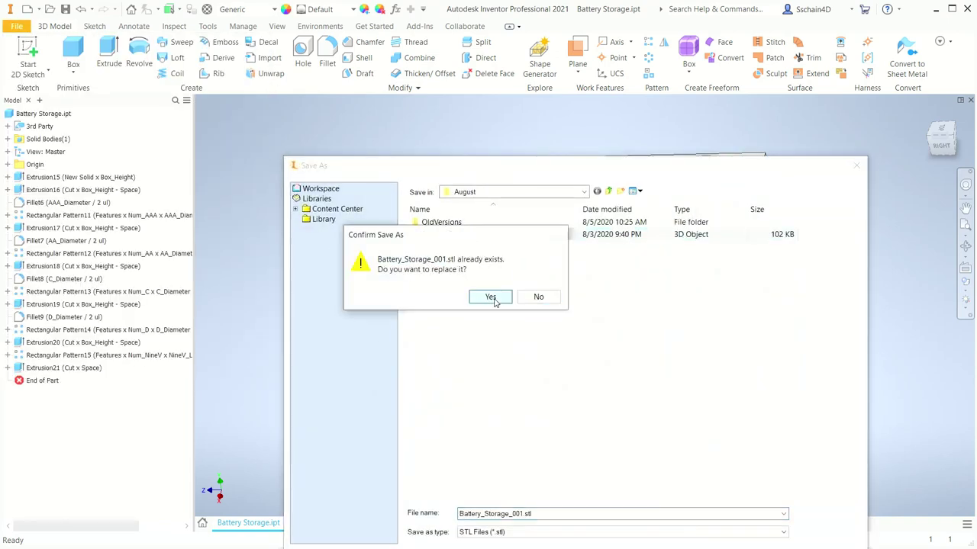
{"action": "left_click", "coordinate": [491, 296]}
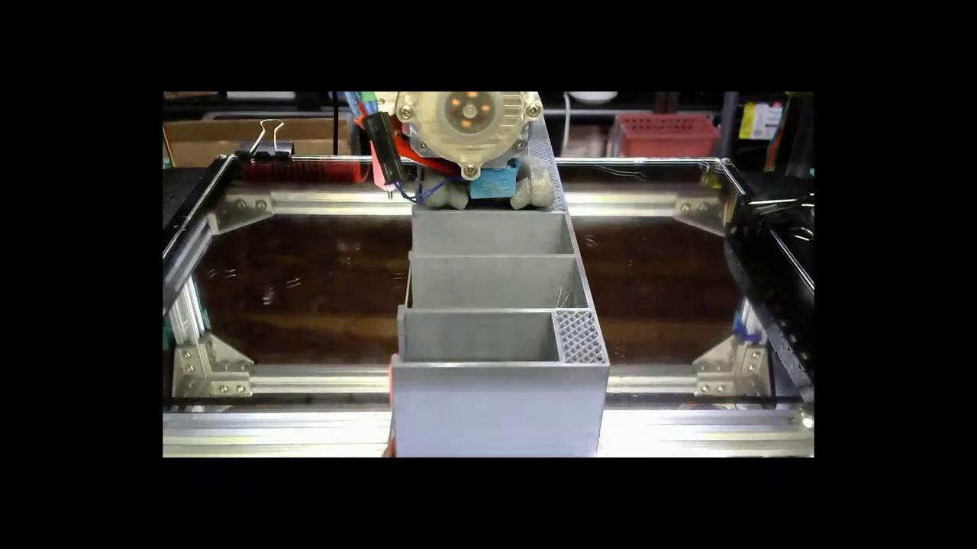